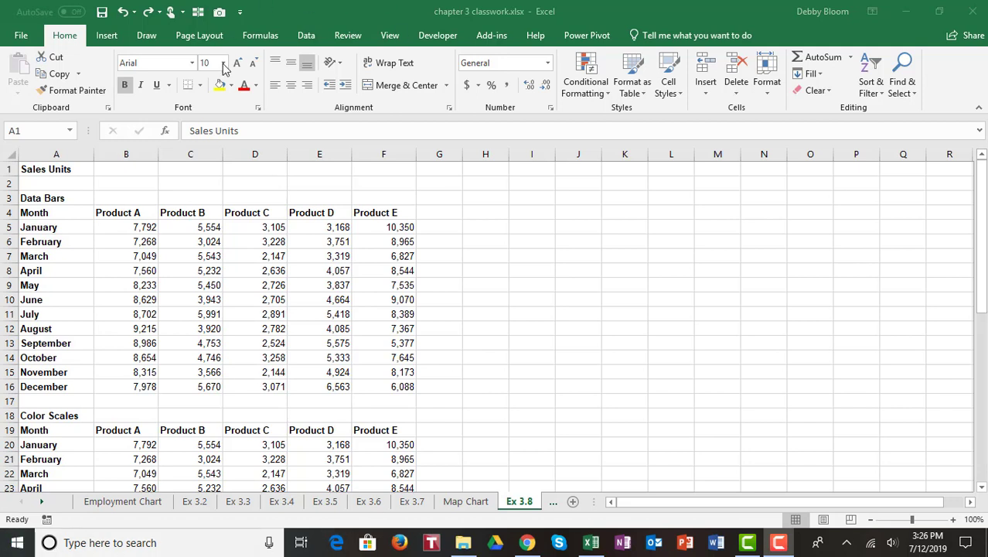
Apply blue gradient-fill data bars to the Product A values in B5:B16 of the Data Bars table
left_click_drag(146, 232, 156, 372)
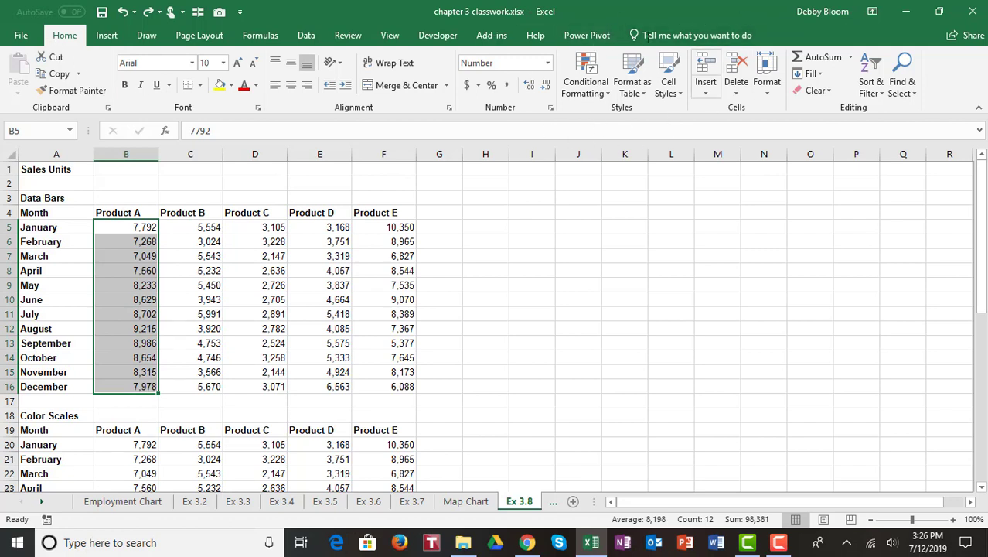
left_click(602, 92)
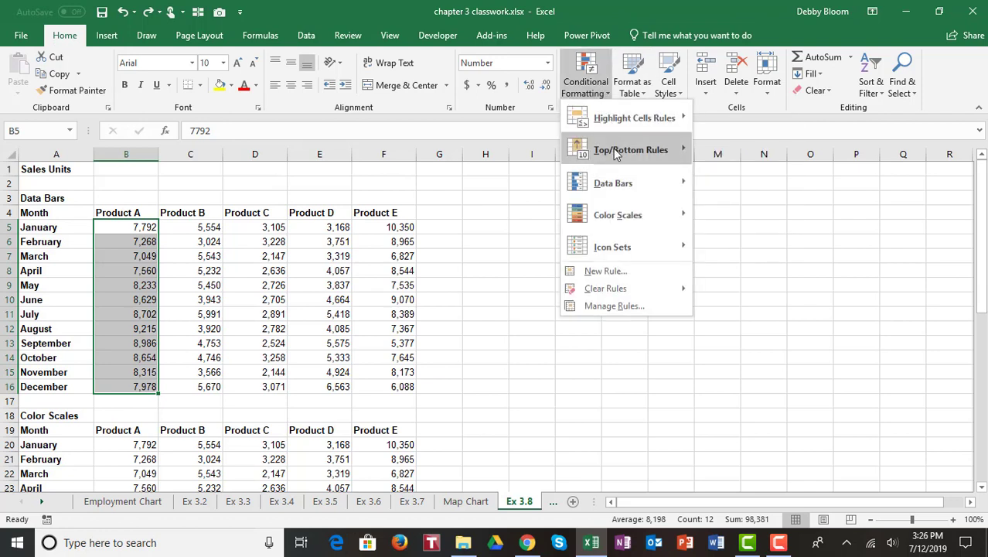
mouse_move(616, 180)
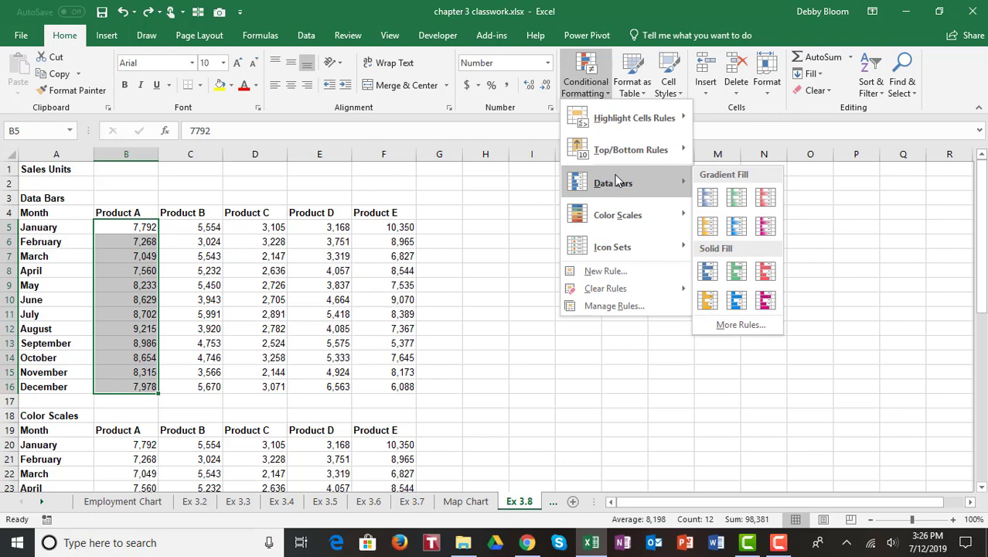
left_click(709, 197)
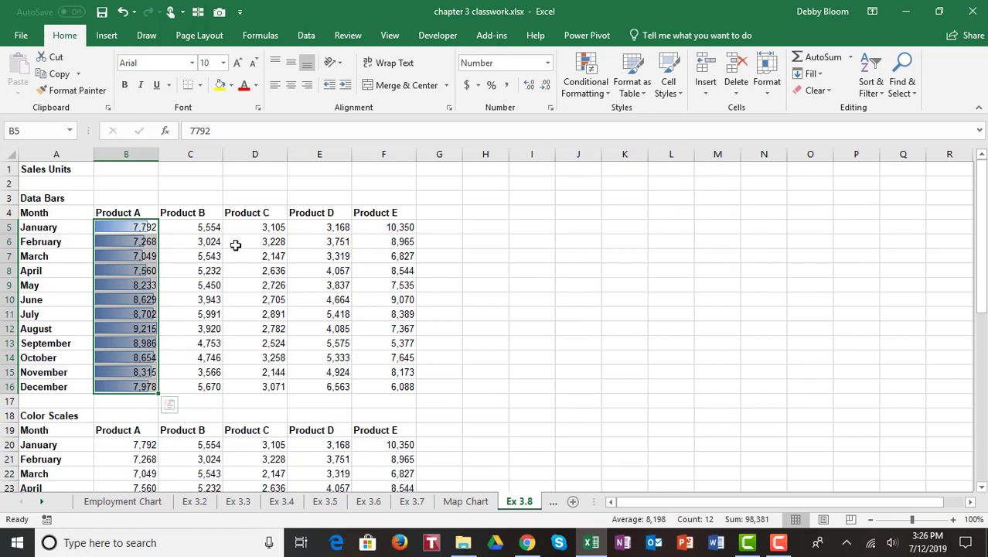
Apply green gradient-fill data bars to the Product B values in C5:C16
left_click(213, 226)
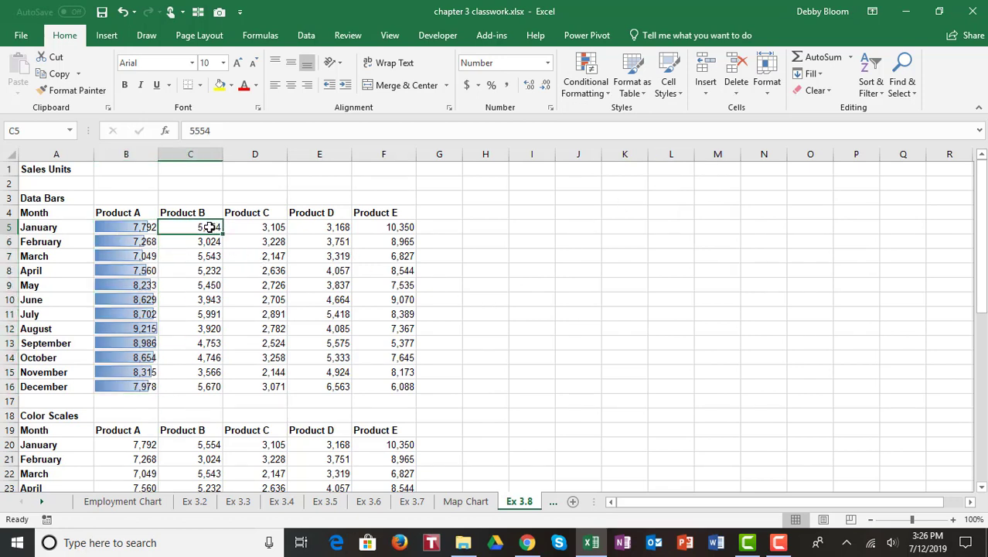
left_click_drag(212, 228, 192, 388)
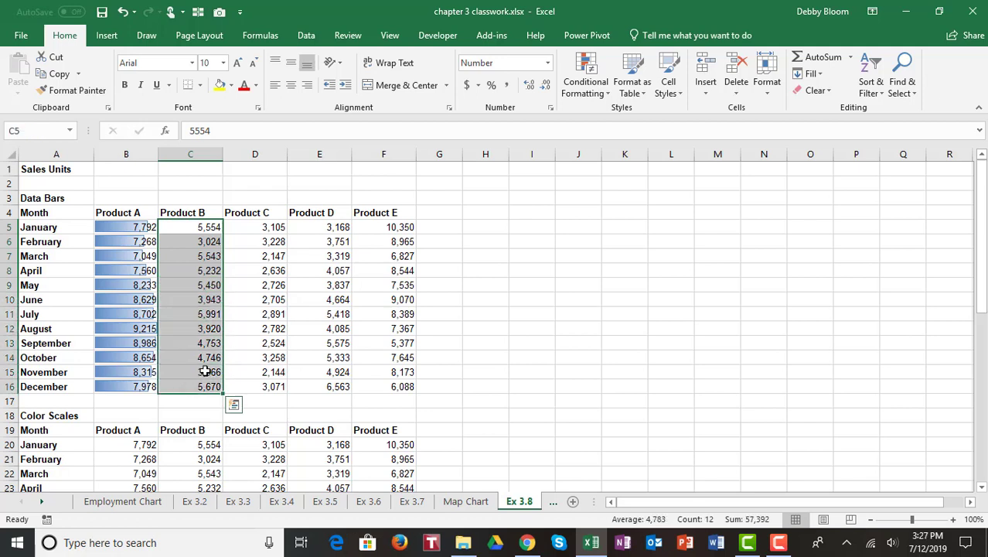
left_click(585, 93)
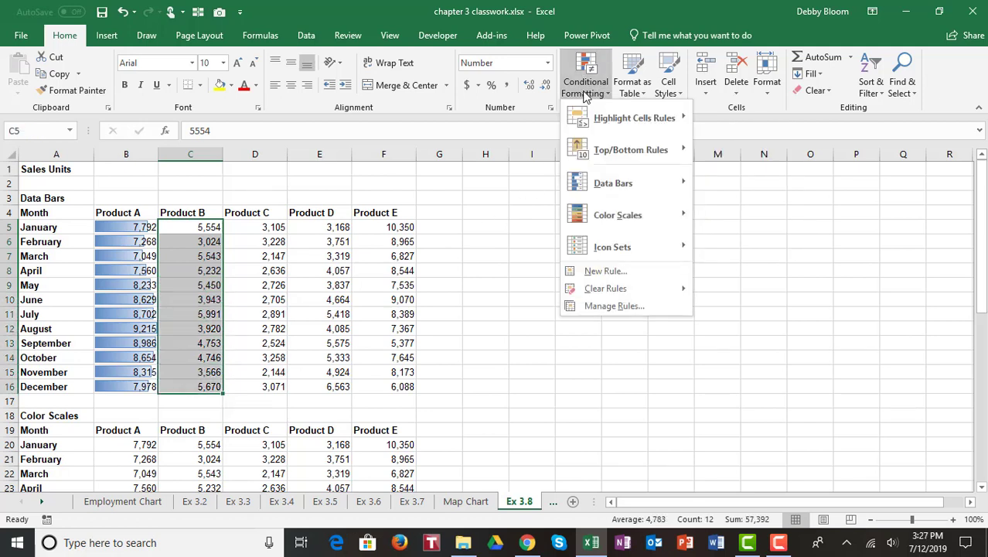
mouse_move(595, 194)
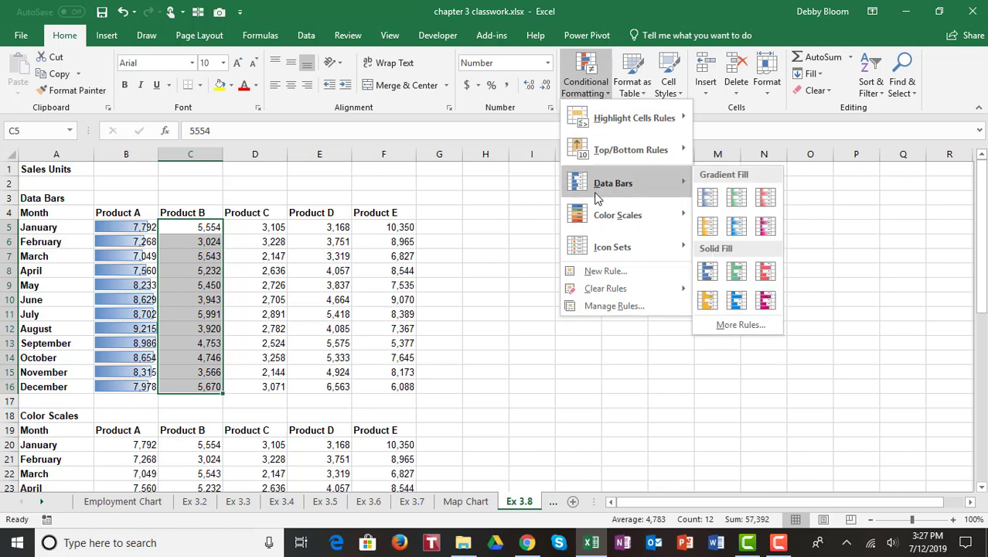
left_click(738, 198)
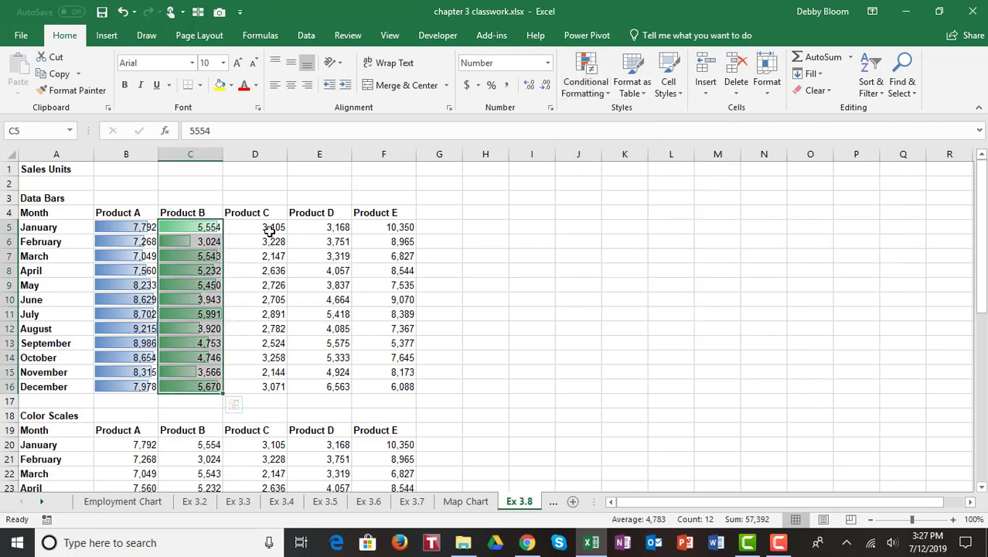
Apply red gradient-fill data bars to the Product C values in D5:D16
left_click_drag(270, 226, 277, 384)
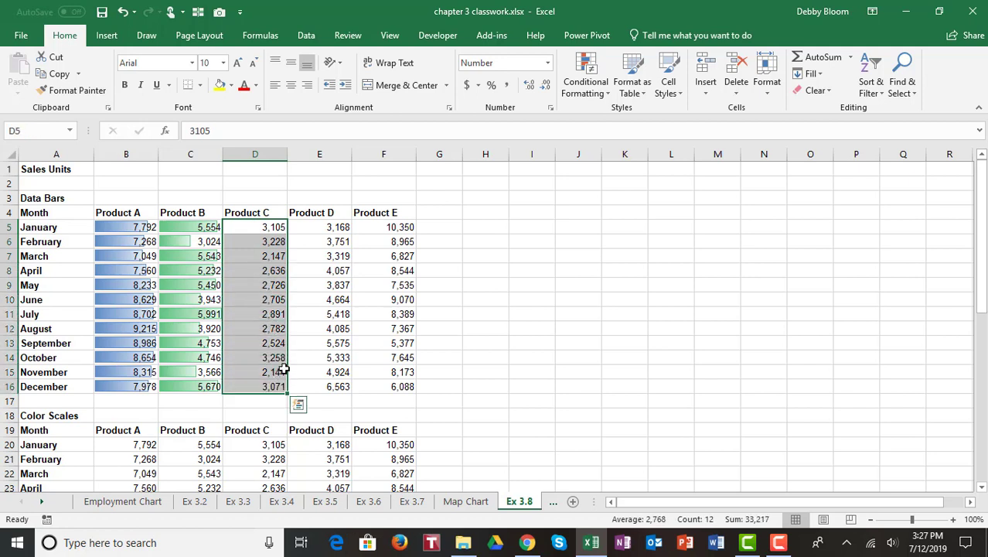
left_click(588, 91)
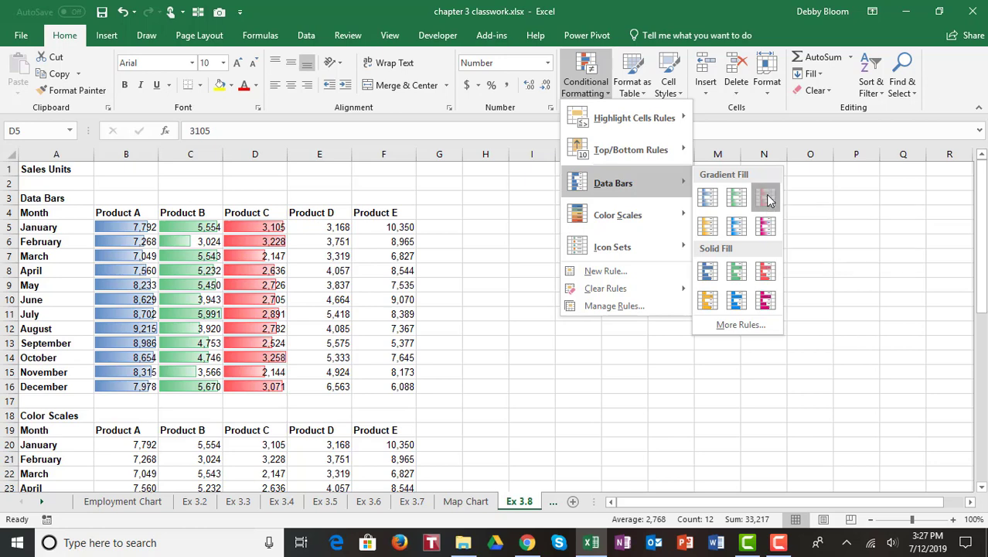
left_click(766, 197)
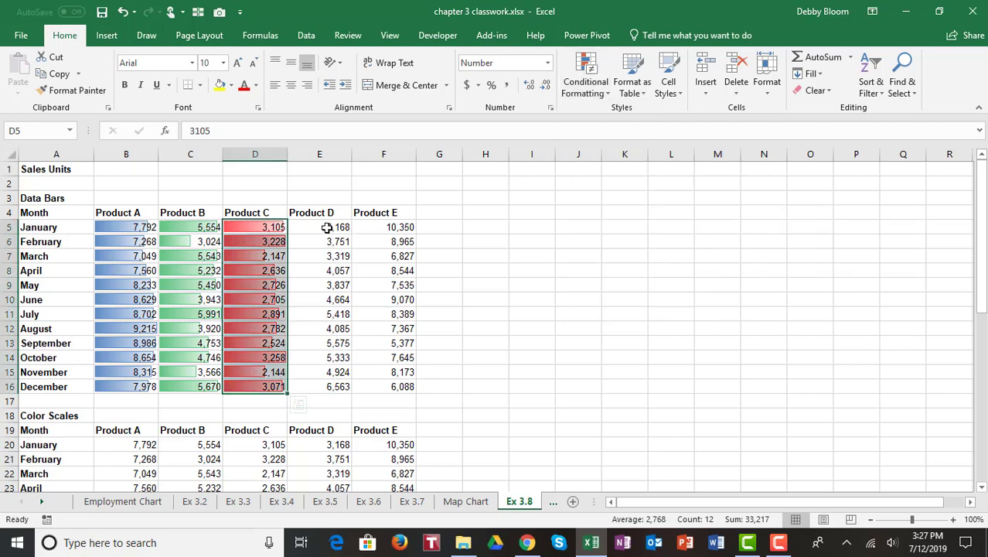
Apply orange gradient-fill data bars to the Product D values in E5:E16
left_click_drag(327, 227, 313, 389)
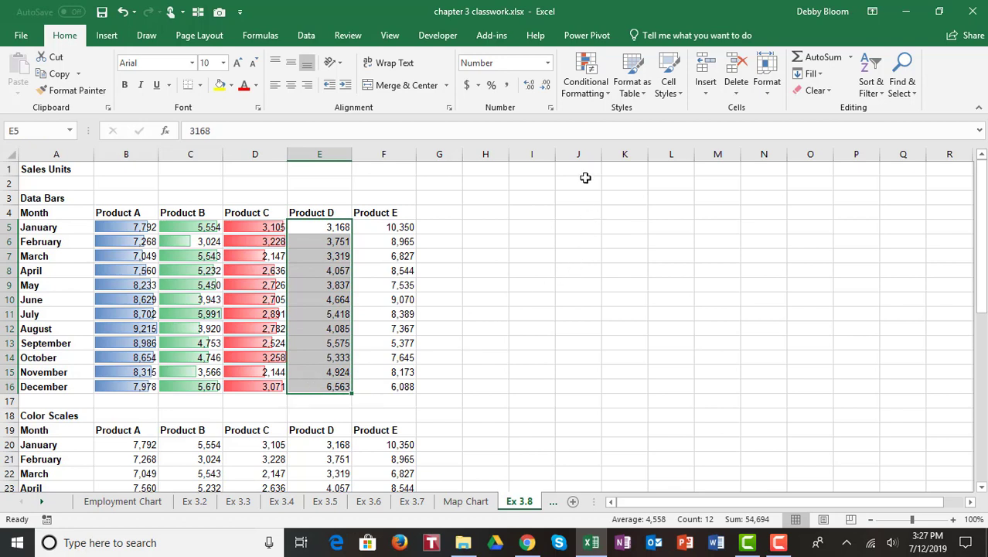
left_click(596, 97)
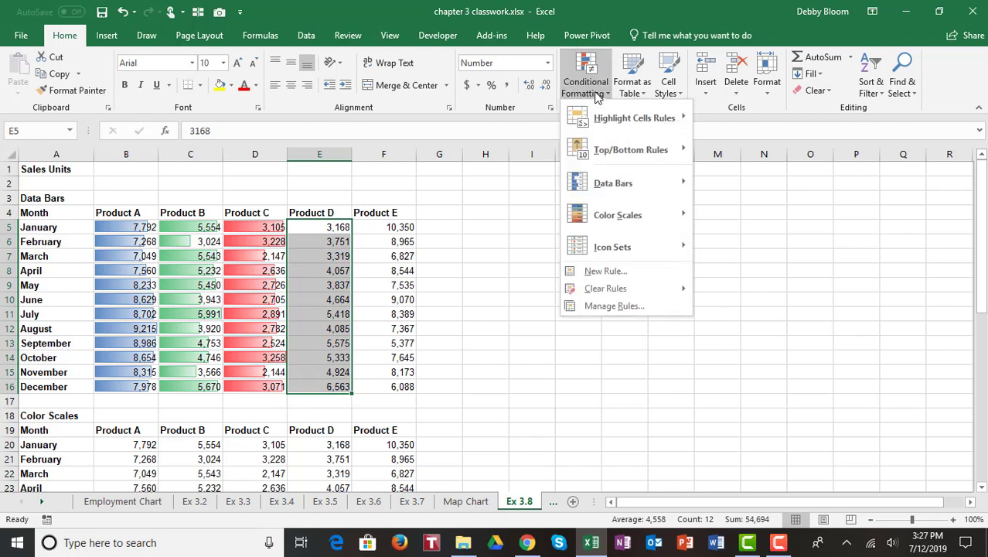
mouse_move(598, 189)
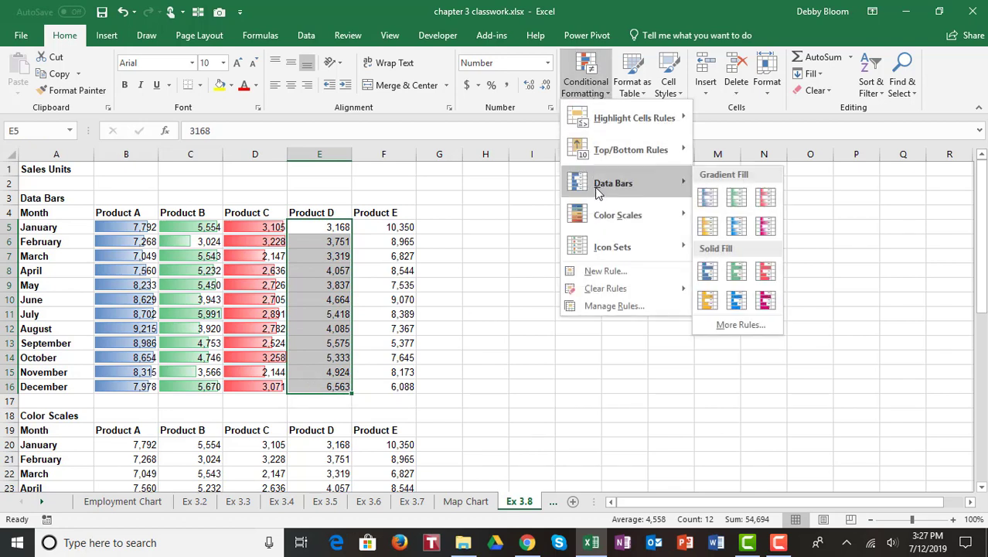
left_click(706, 226)
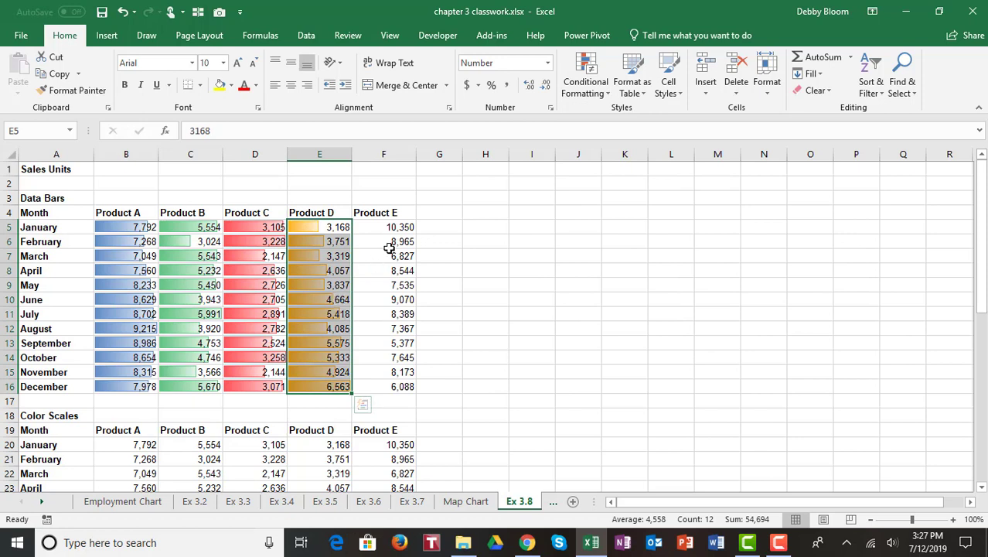
Apply purple gradient-fill data bars to the Product E values in F5:F16 and deselect the range
left_click_drag(389, 228, 389, 383)
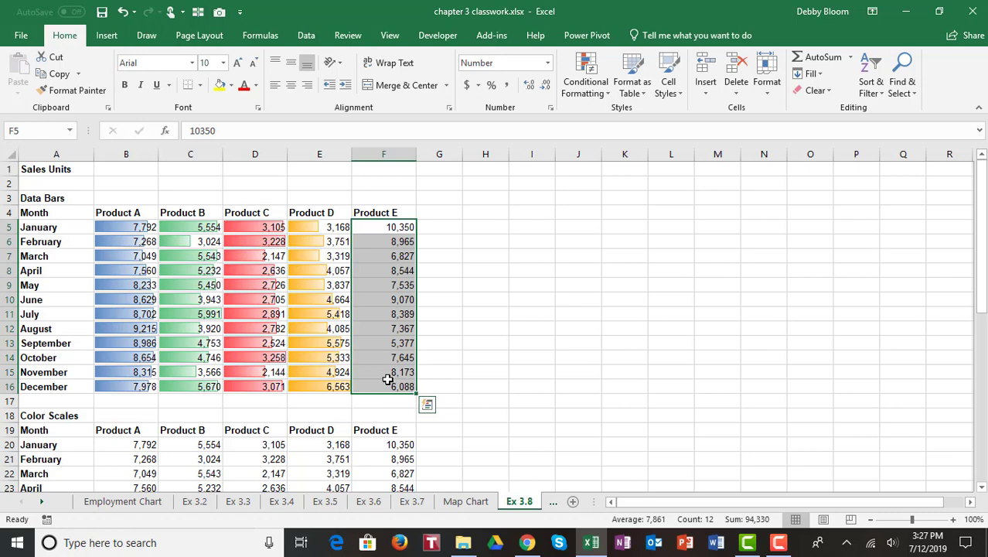
left_click(597, 87)
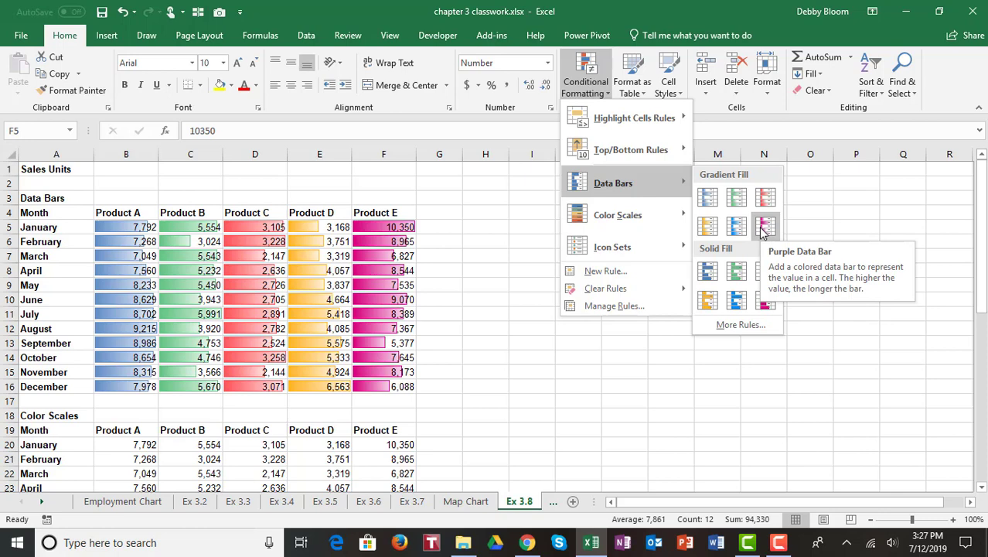
left_click(763, 227)
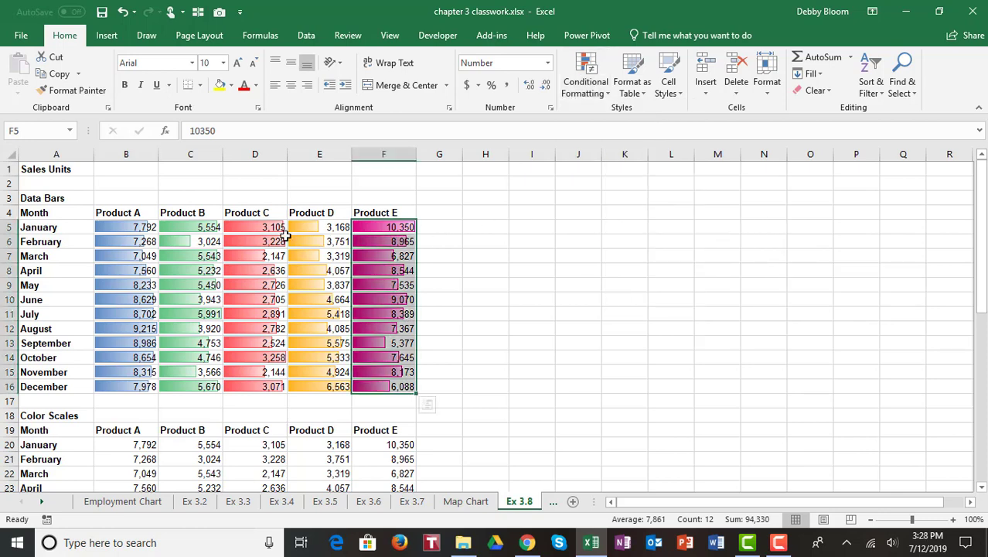
left_click(51, 171)
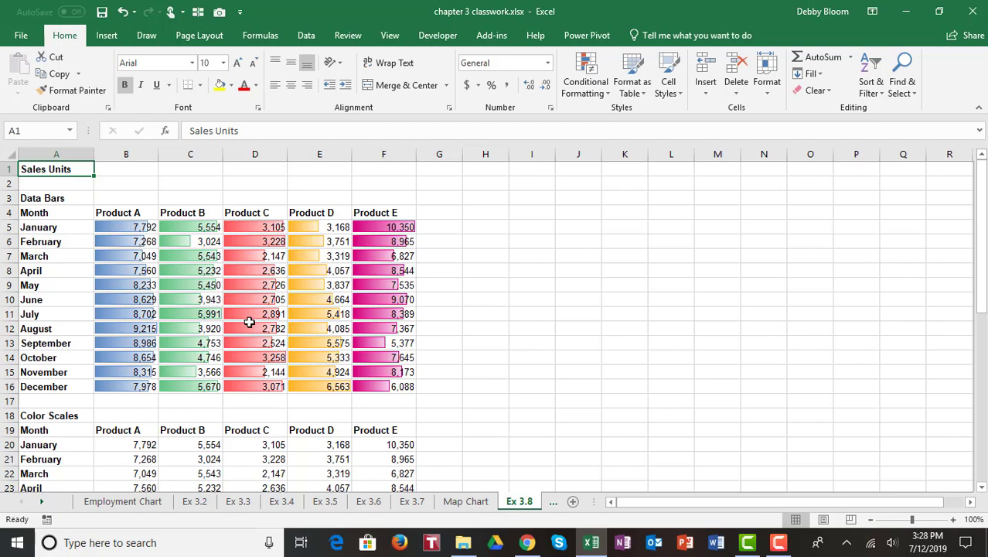
Apply the green-yellow-red color scale to all product values in B20:F31 of the Color Scales table
scroll(249, 322, "down", 4)
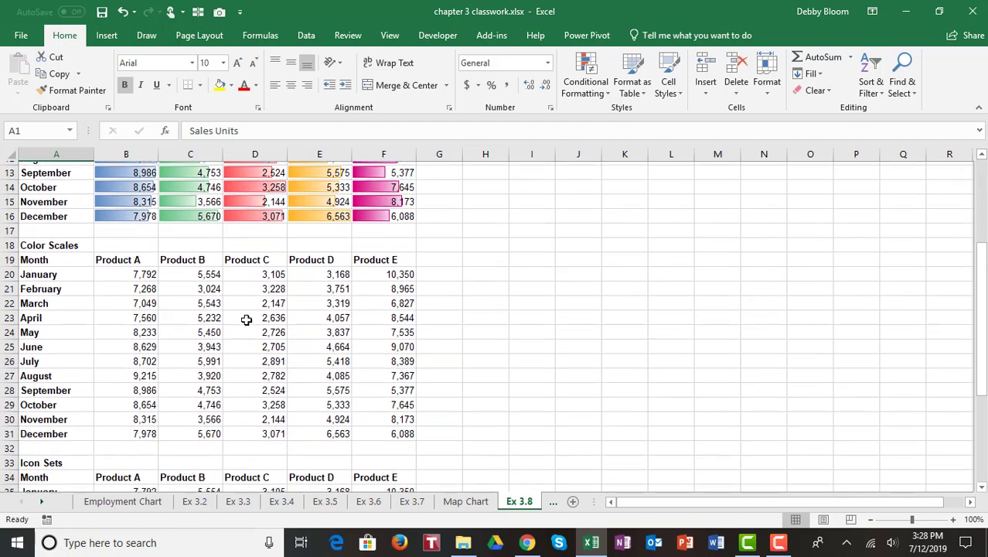
scroll(246, 319, "down", 1)
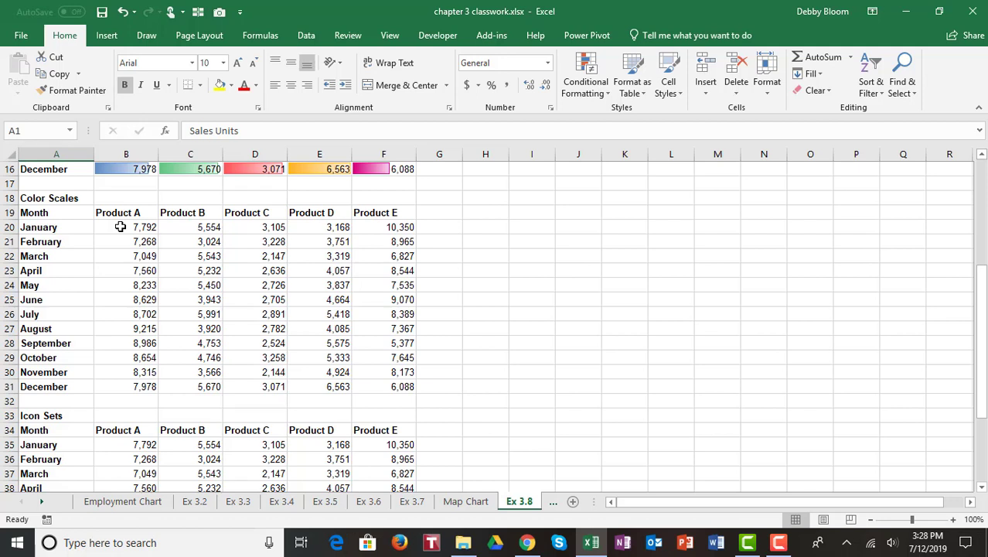
left_click(121, 227)
left_click_drag(120, 227, 371, 385)
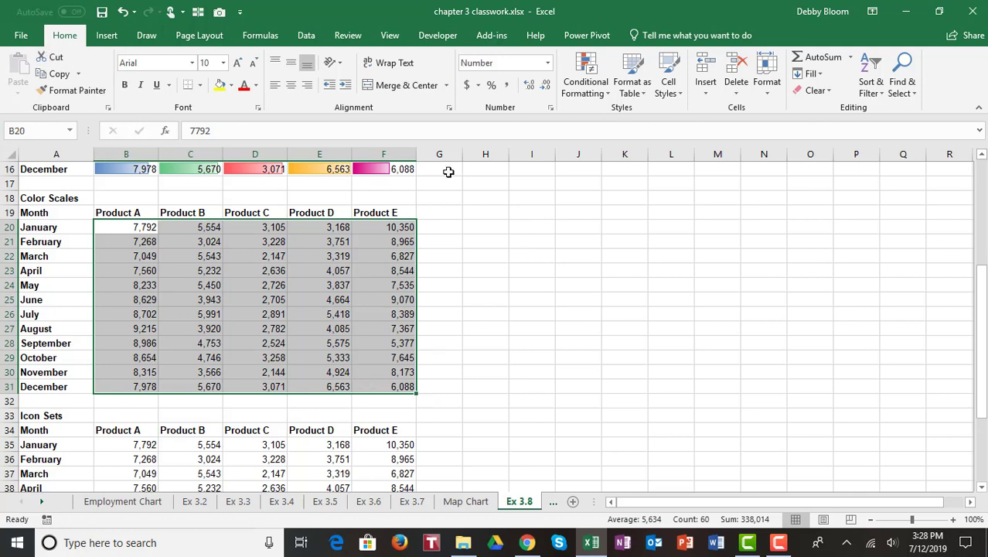
left_click(597, 91)
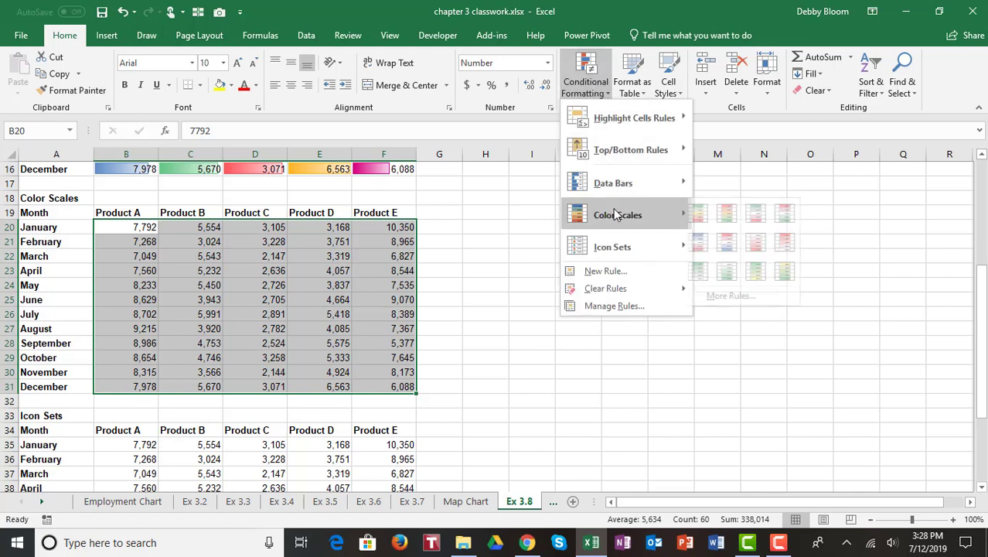
mouse_move(619, 217)
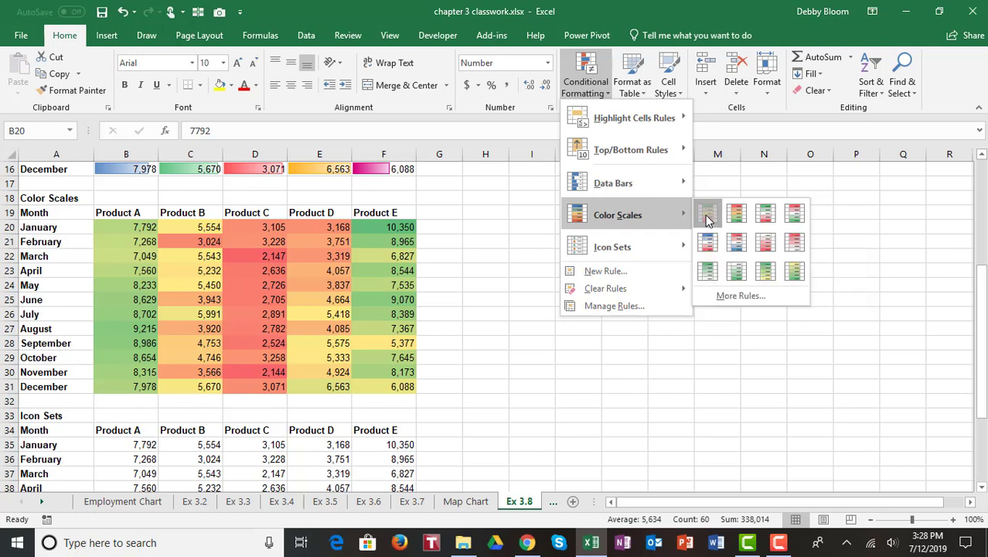
left_click(707, 216)
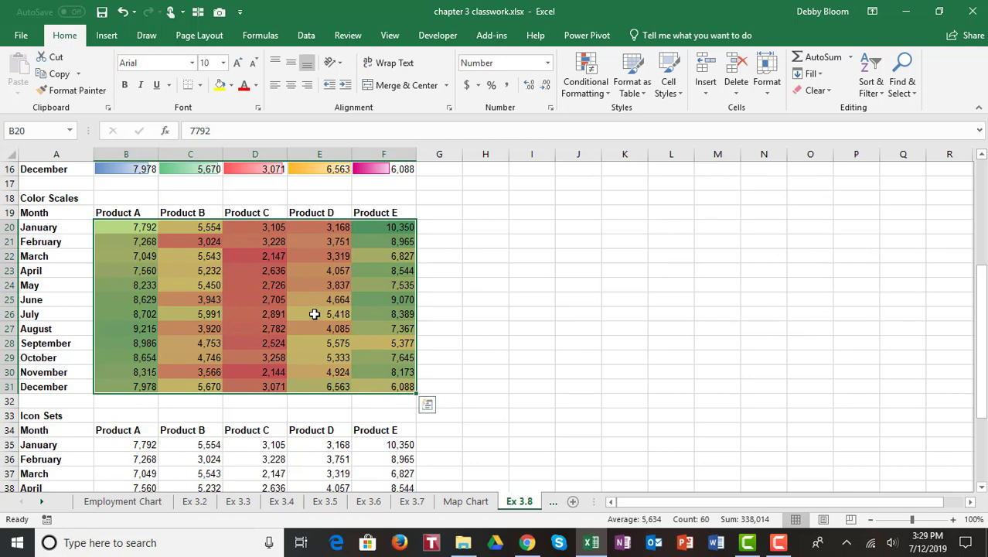
Apply the three colored arrows directional icon set to B35:F46 of the Icon Sets table and deselect the range
scroll(315, 314, "down", 5)
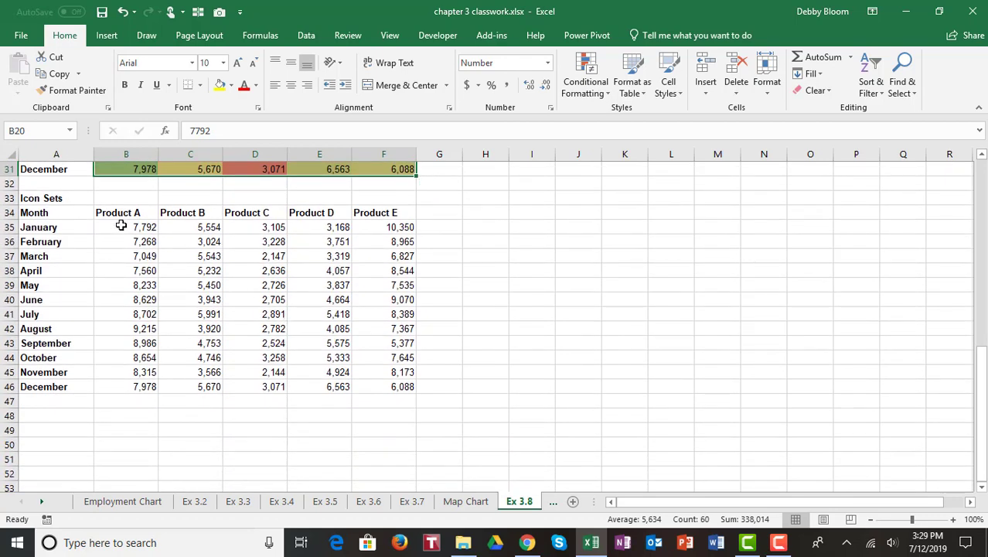
left_click_drag(122, 225, 390, 387)
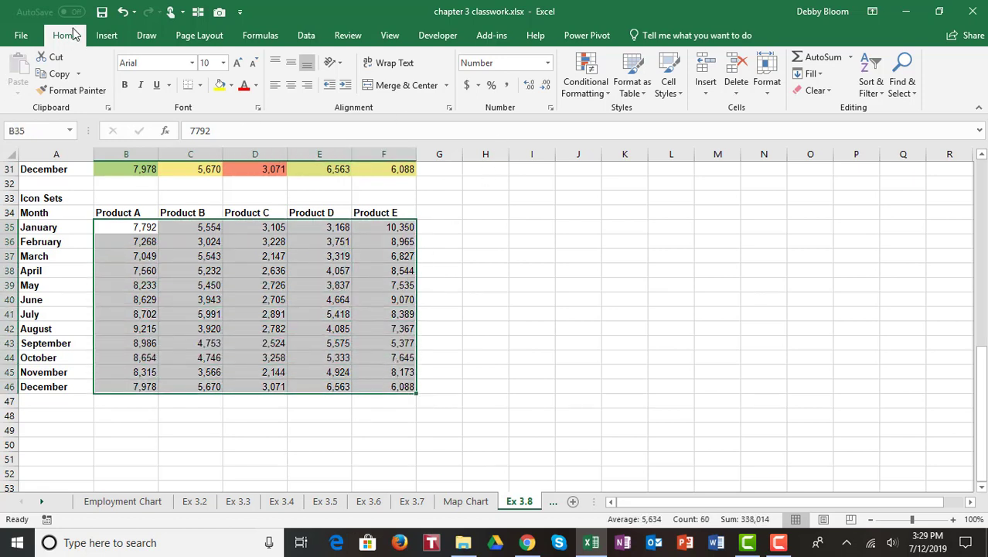
left_click(596, 96)
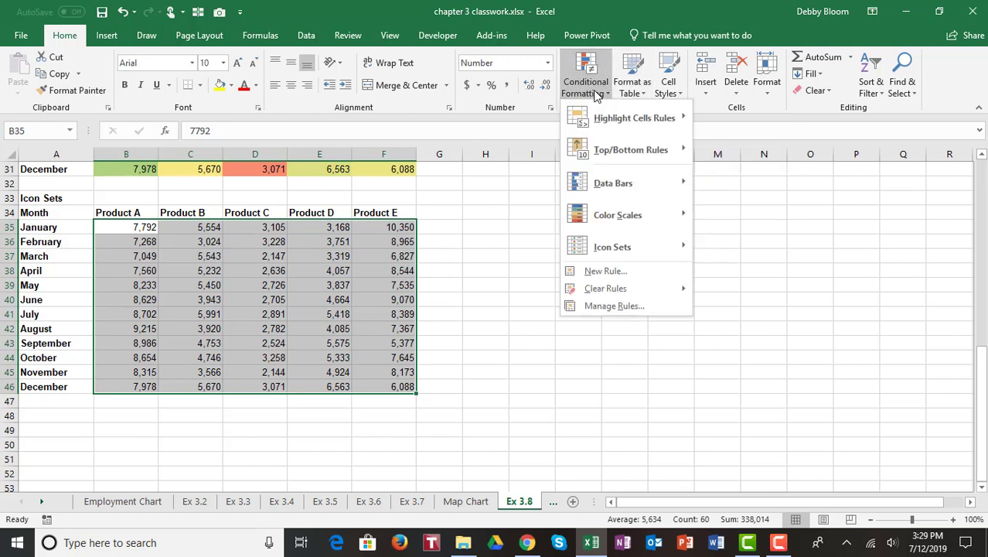
mouse_move(629, 249)
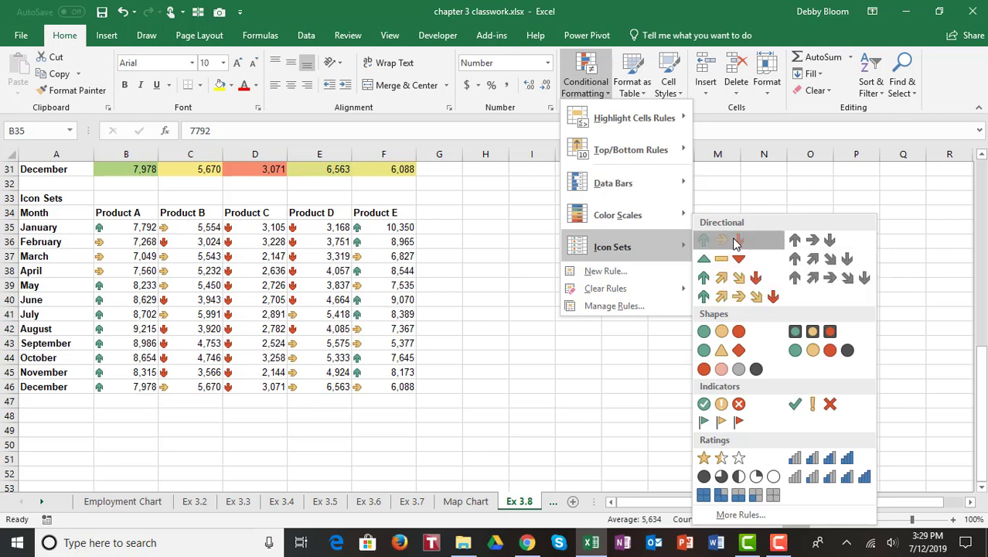
left_click(735, 241)
left_click(545, 335)
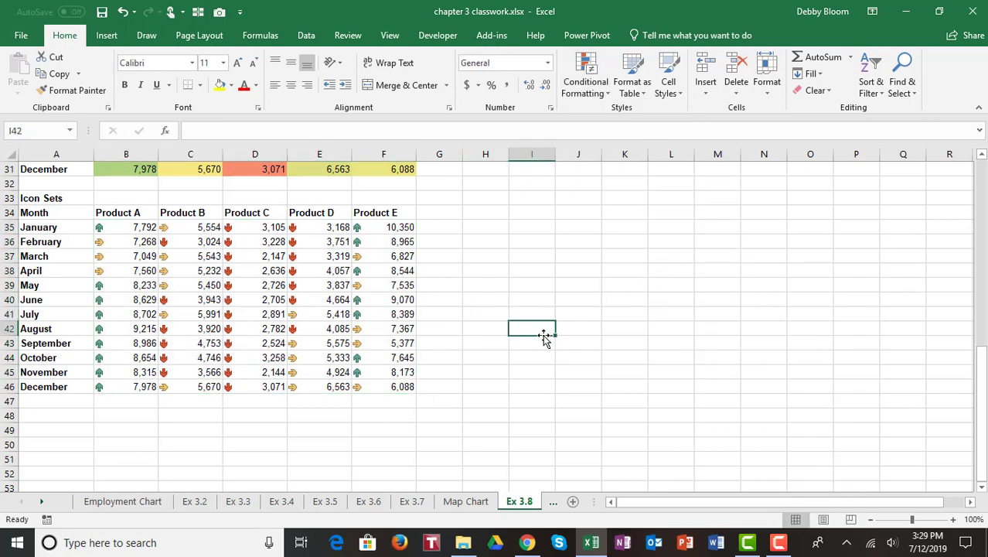
Switch to the Ex 3.9 worksheet and bring the sheet tabs through Ex 3.14 into view
scroll(179, 294, "up", 1)
scroll(179, 294, "up", 10)
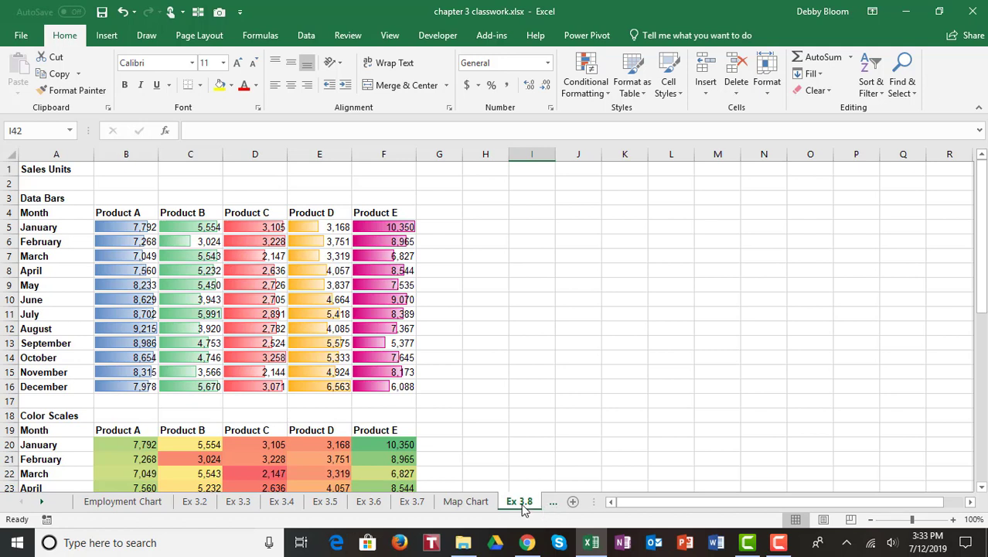
left_click(551, 503)
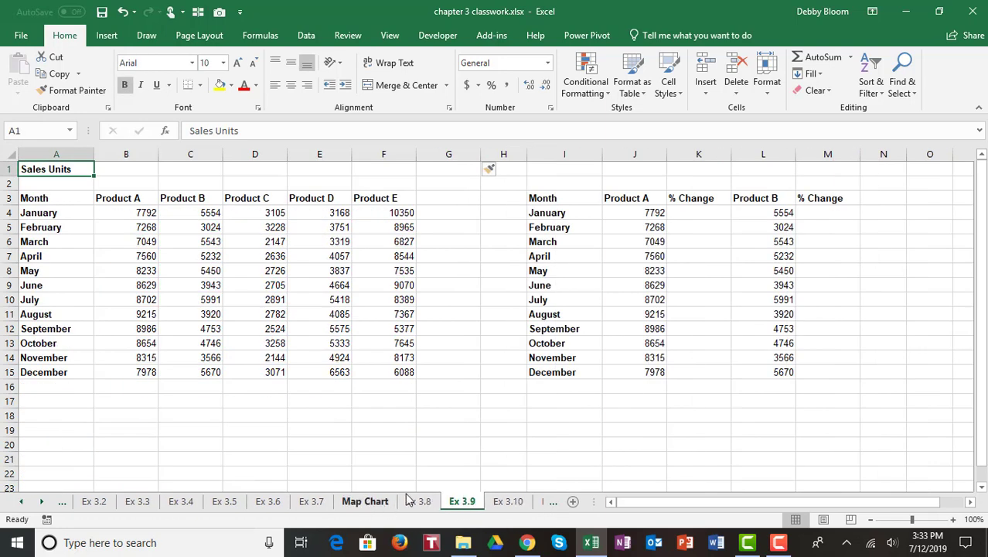
left_click(43, 502)
left_click(43, 502)
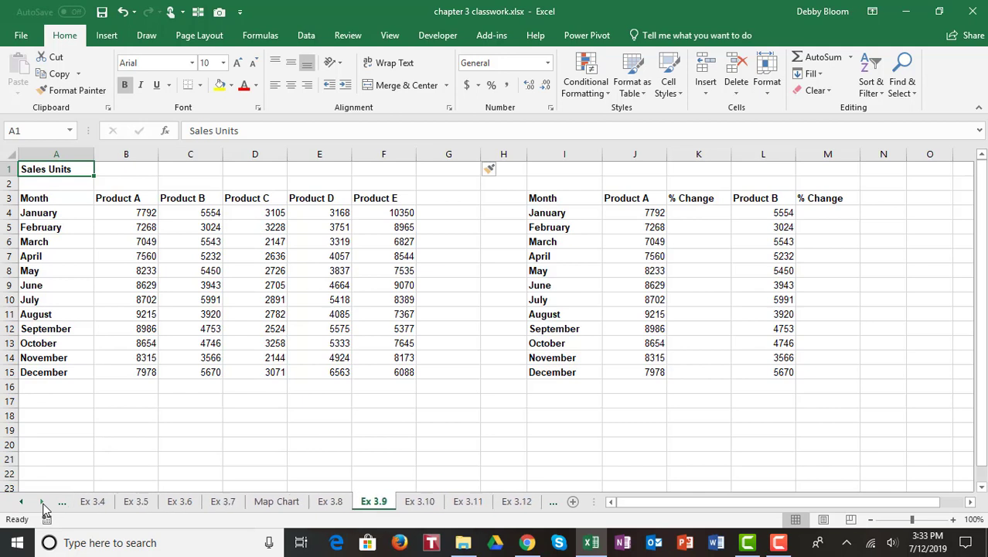
left_click(43, 502)
left_click(43, 502)
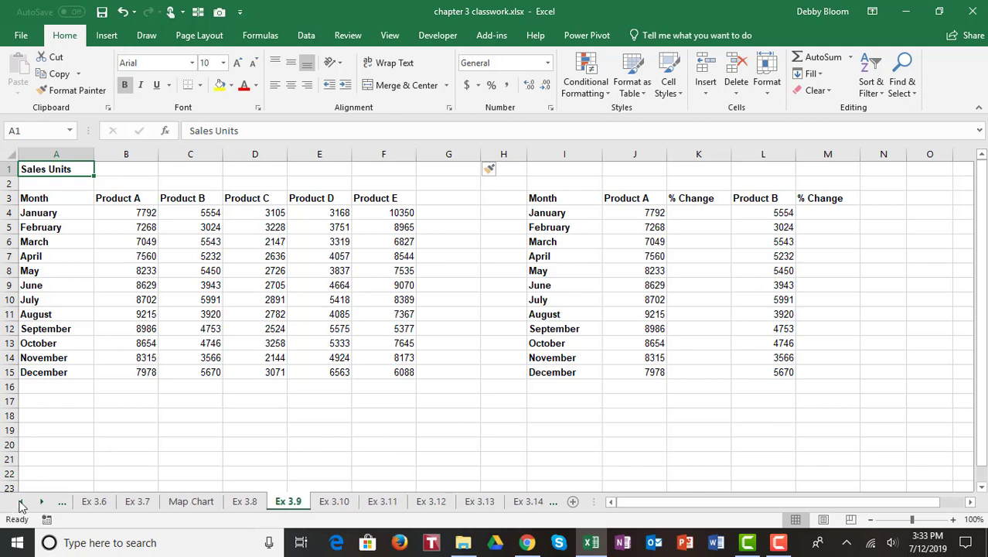
Insert column sparklines in G4:G15 based on the product sales in B4:F15, and widen column G slightly
left_click(22, 502)
left_click(22, 502)
left_click(21, 502)
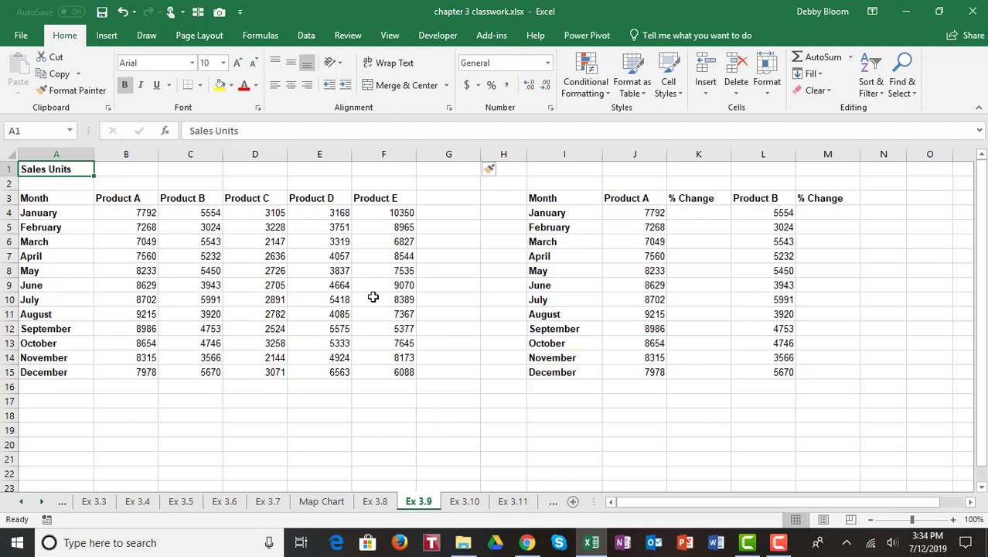
left_click(109, 36)
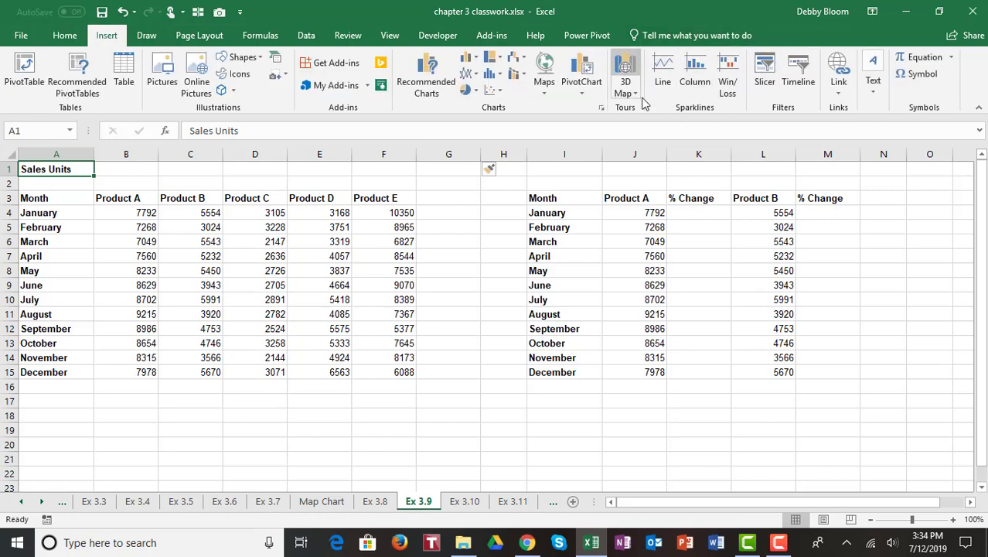
left_click(698, 81)
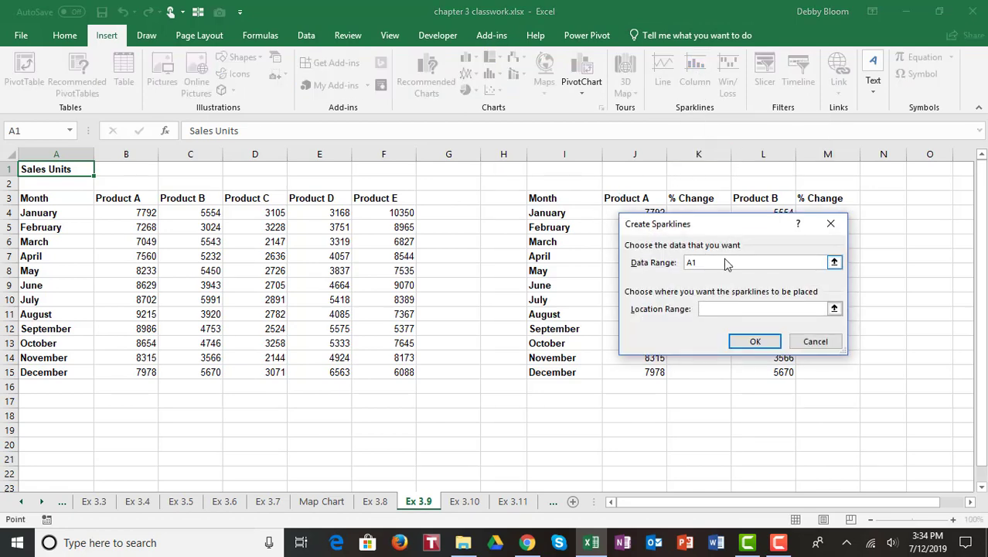
key("BackSpace")
key("BackSpace")
left_click_drag(129, 213, 402, 372)
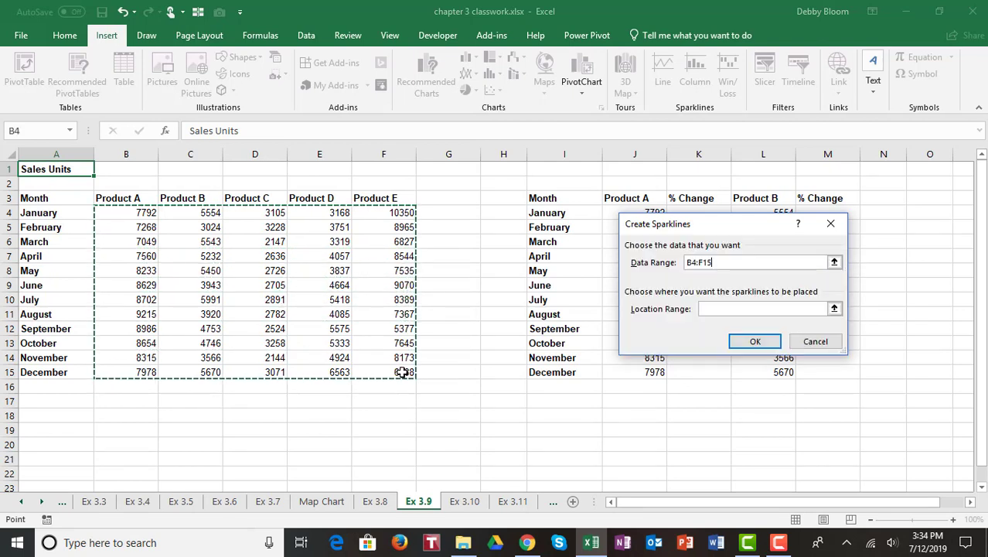
left_click(723, 309)
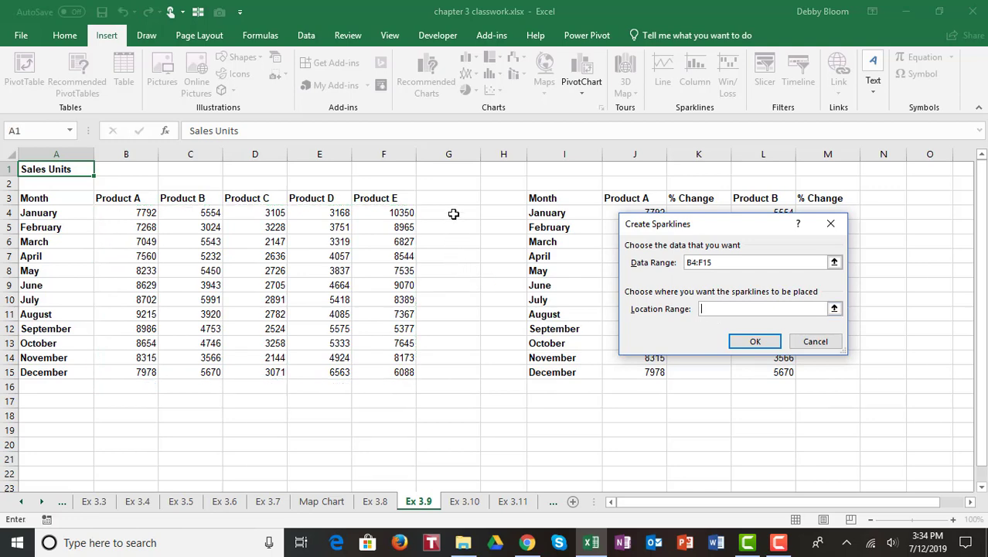
left_click_drag(454, 215, 456, 368)
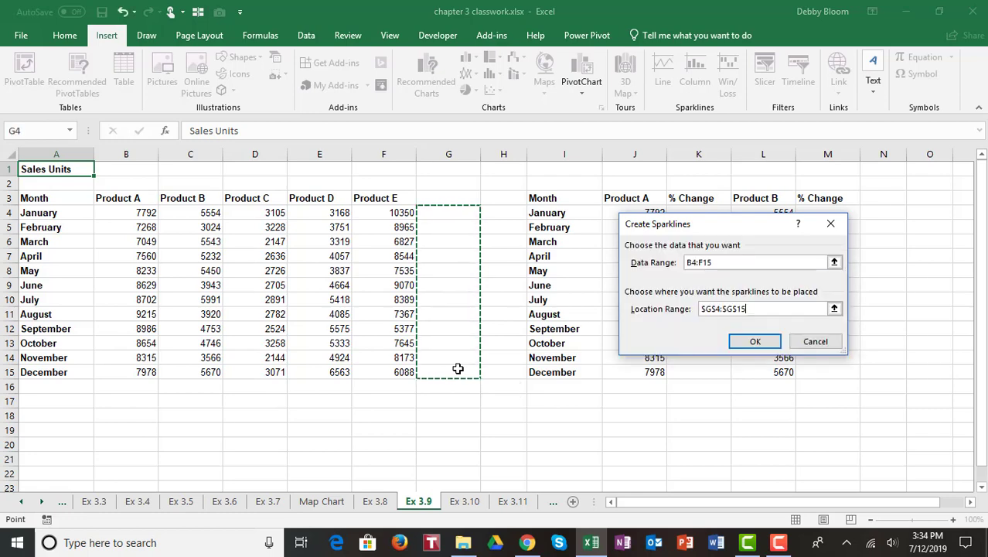
left_click(761, 347)
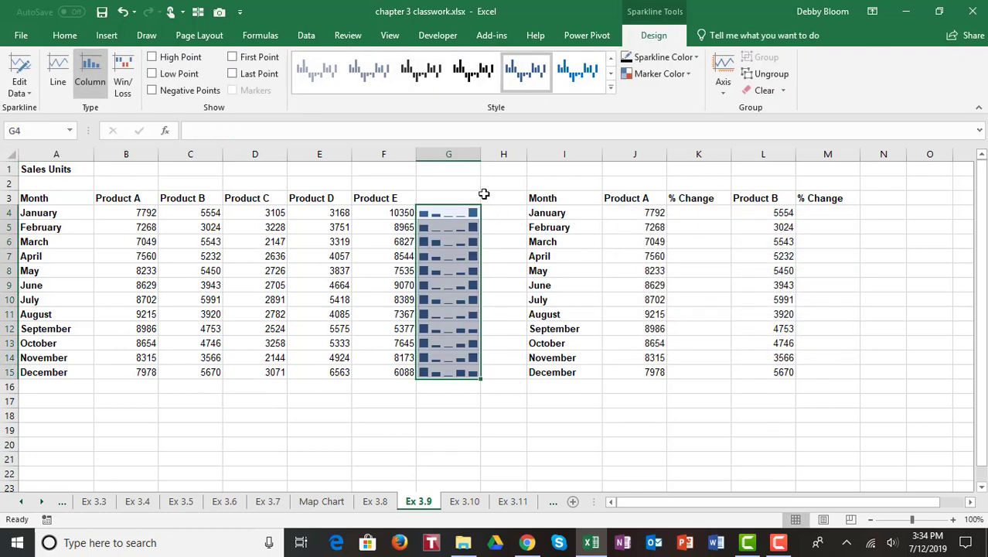
left_click_drag(479, 156, 493, 161)
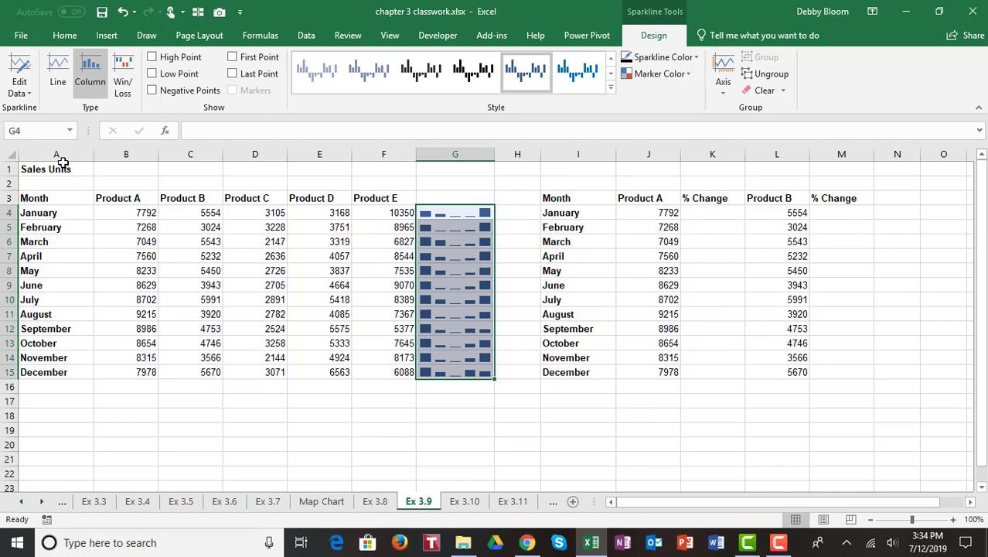
Try a taller height for rows 4 through 15 to enlarge the column sparklines, and undo the height change
left_click(6, 213)
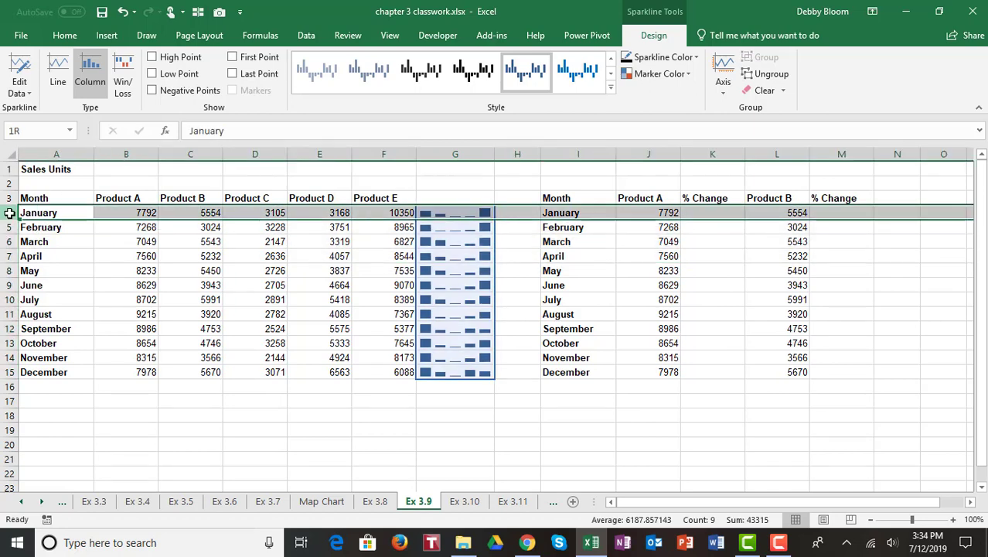
left_click_drag(4, 214, 8, 397)
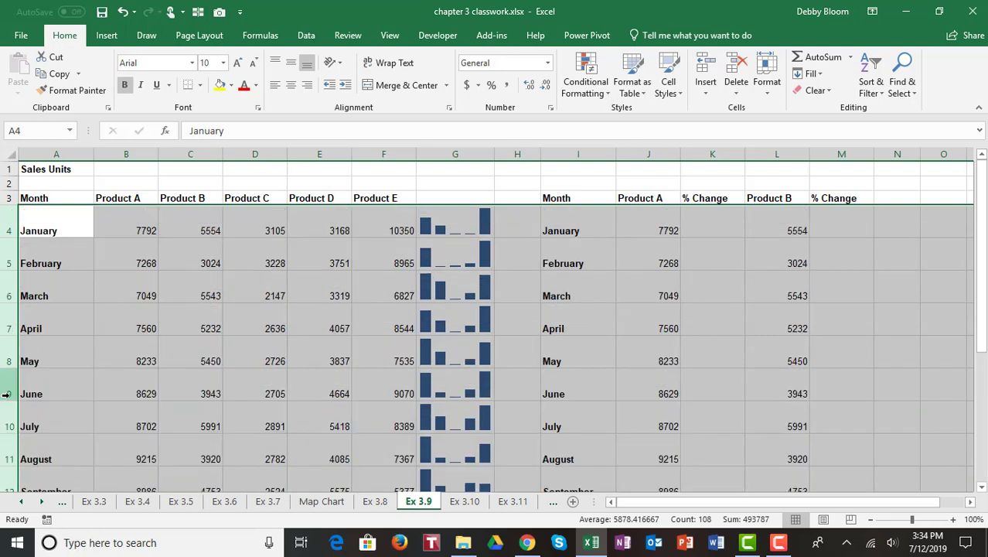
left_click(561, 300)
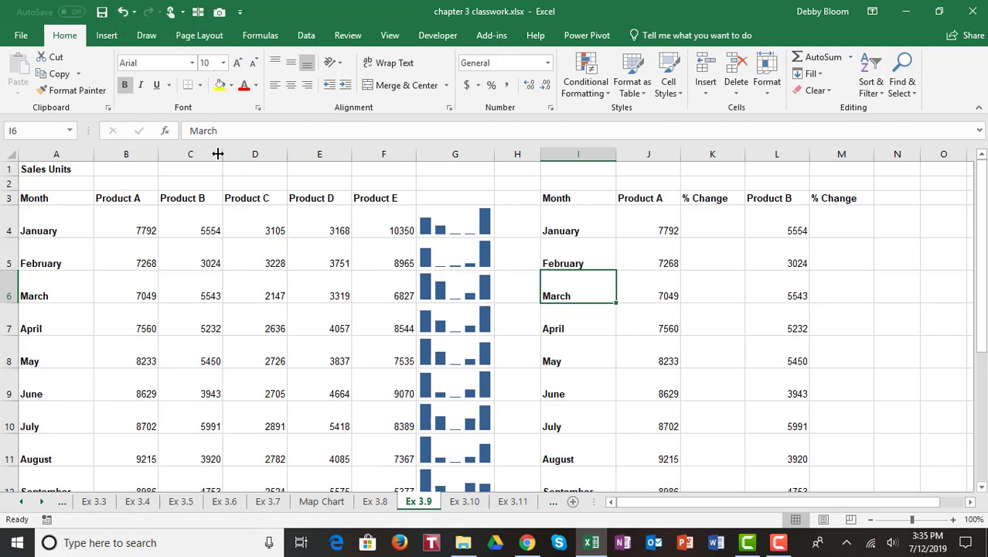
left_click(123, 15)
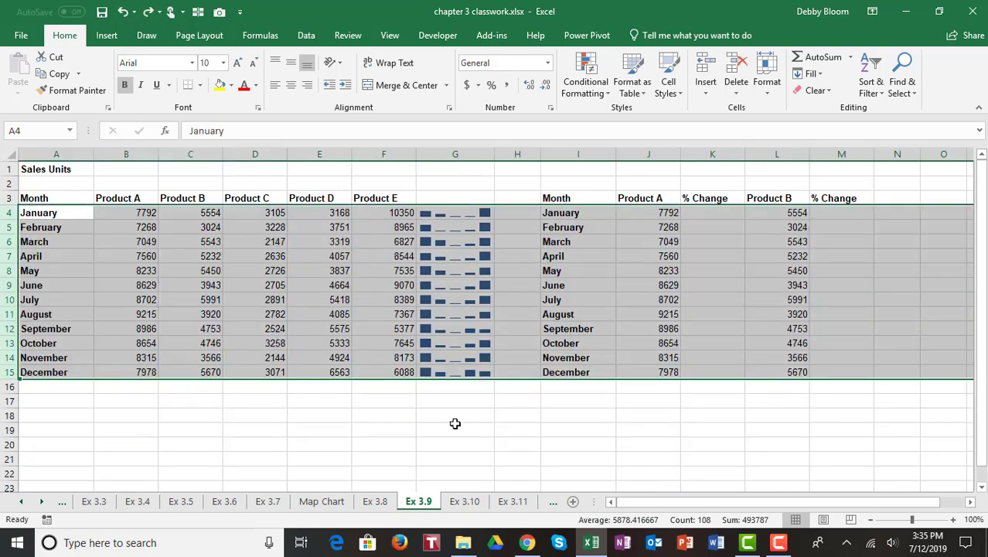
left_click(454, 430)
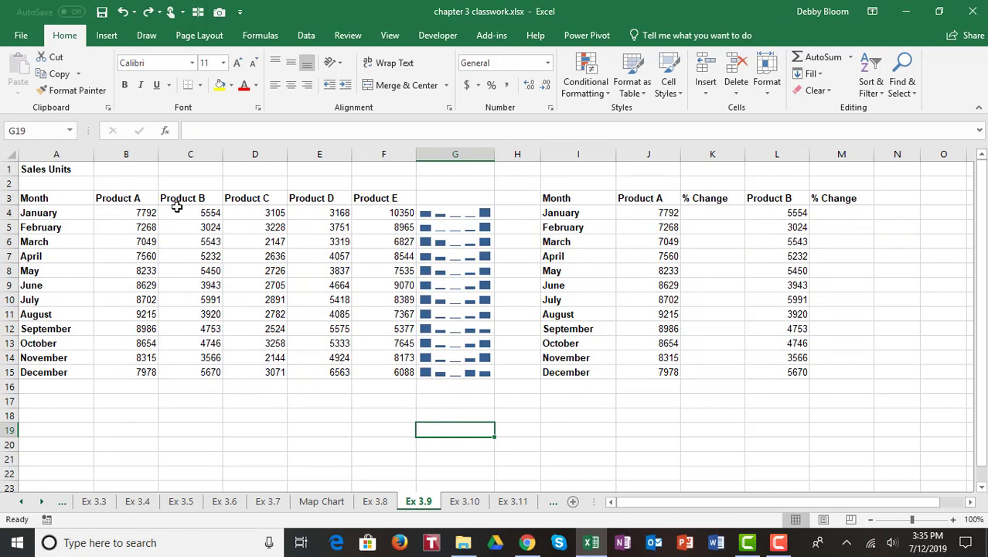
Insert line sparklines in B16:F16 based on the product sales in B4:F15, and make row 16 taller
left_click(107, 37)
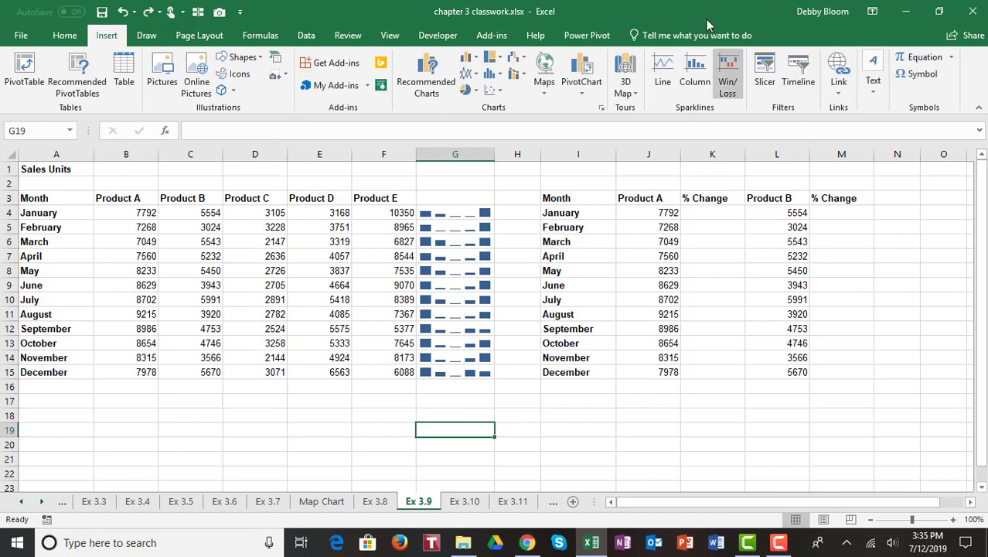
left_click(665, 83)
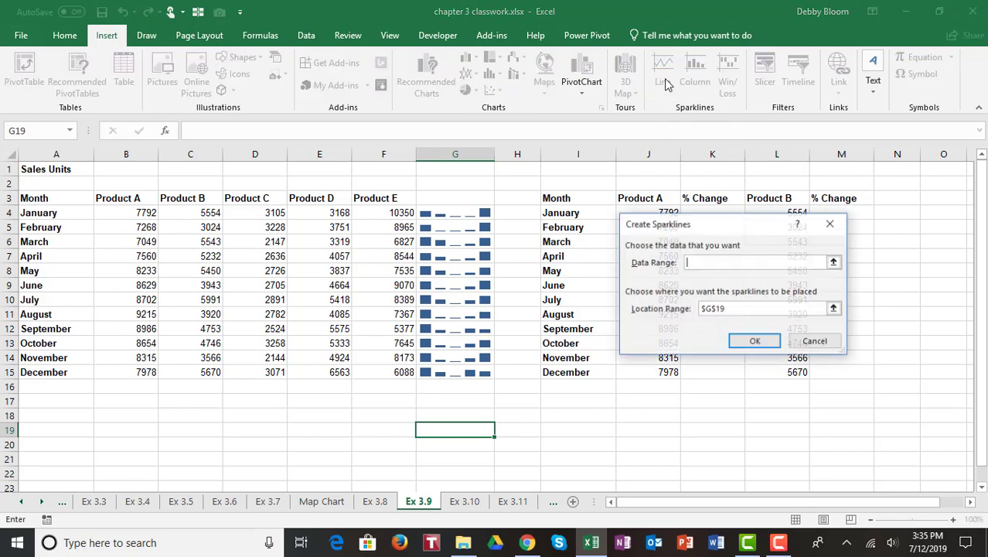
left_click(139, 216)
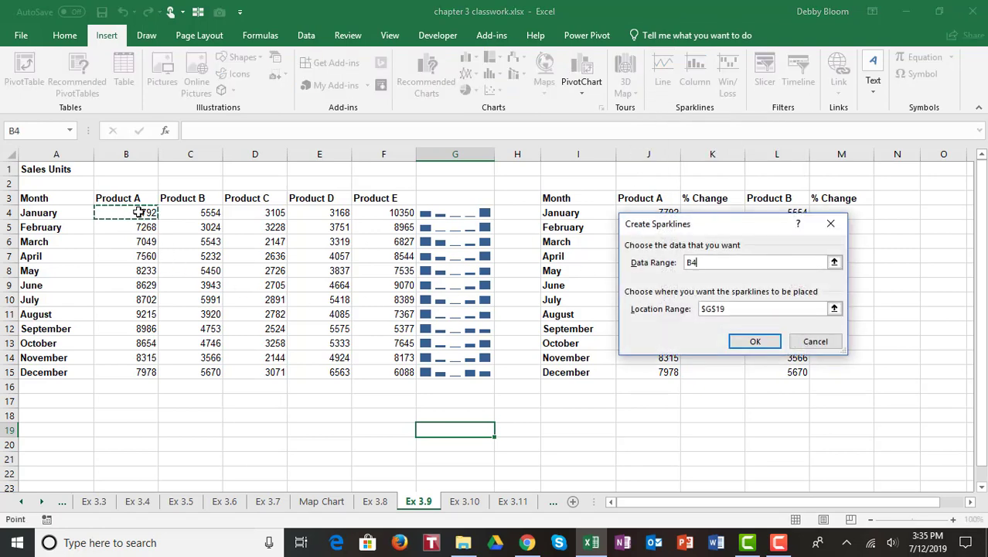
left_click_drag(139, 217, 382, 371)
left_click(754, 308)
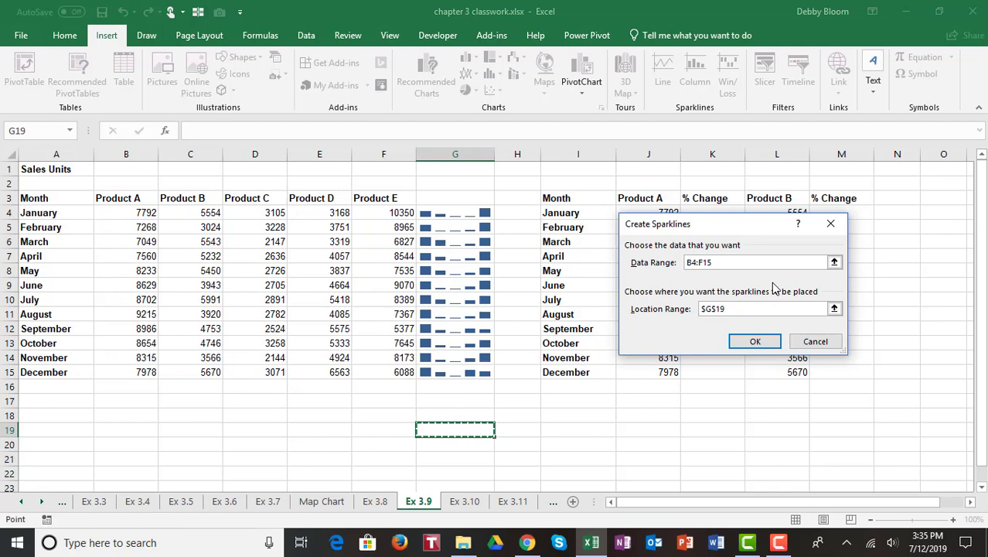
key("BackSpace")
key("BackSpace")
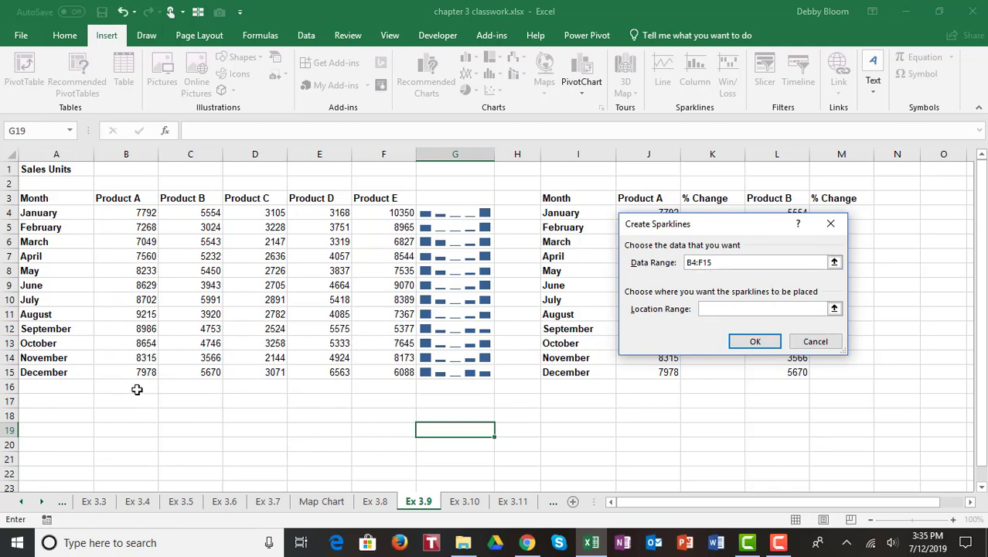
left_click_drag(137, 389, 389, 382)
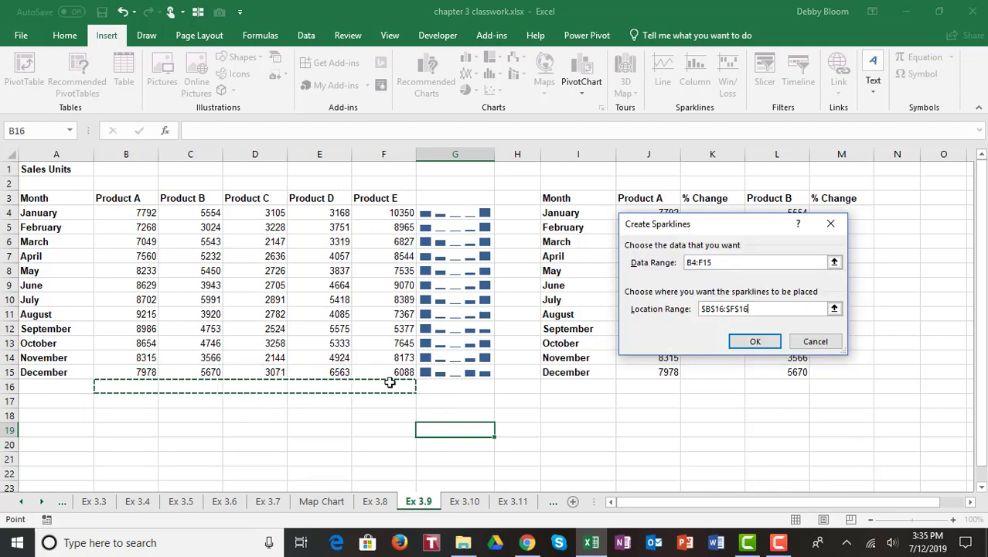
left_click(756, 340)
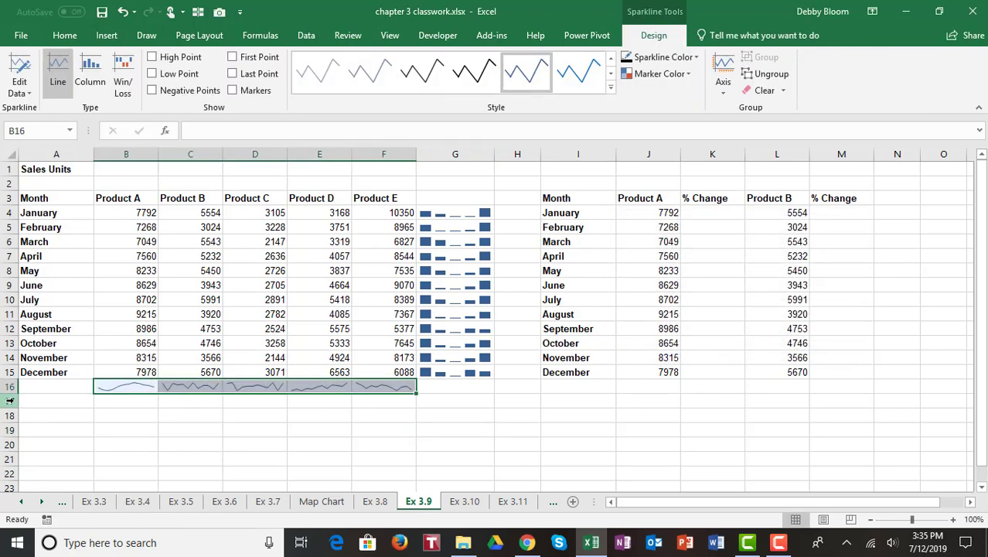
left_click_drag(12, 393, 21, 414)
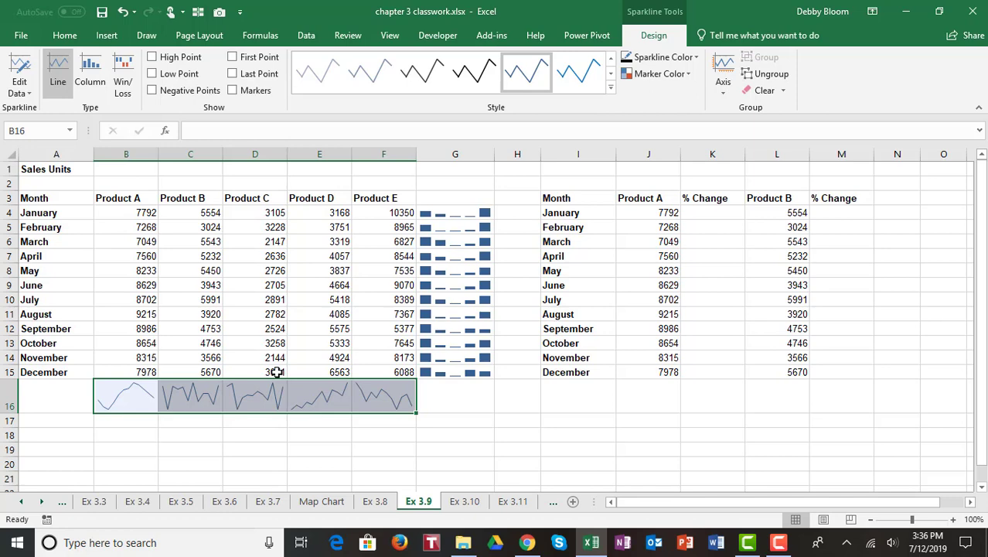
Calculate Product A's February percent change in K5 with the formula =(J5-J4)/J4
left_click(720, 227)
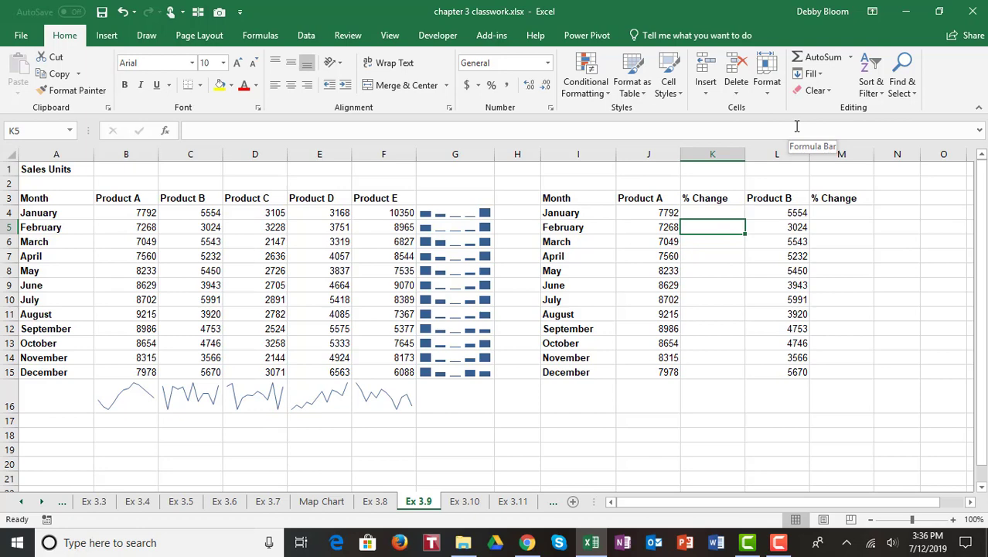
type("=")
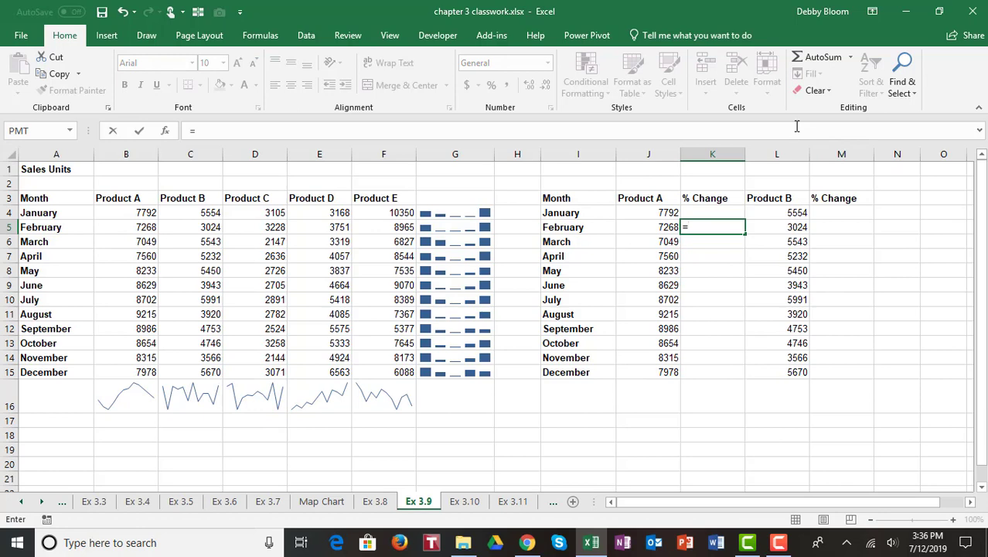
type("(")
left_click(665, 228)
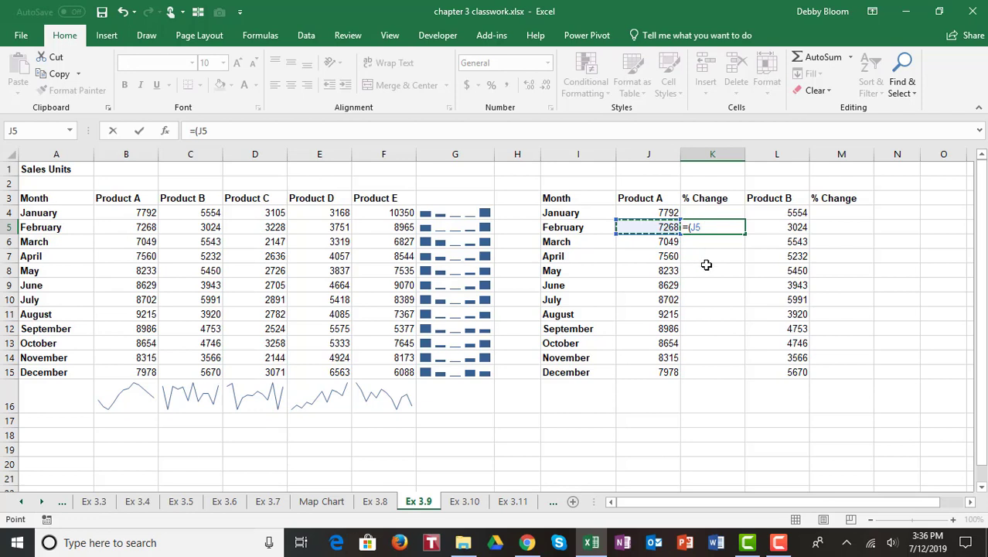
type("-")
left_click(641, 214)
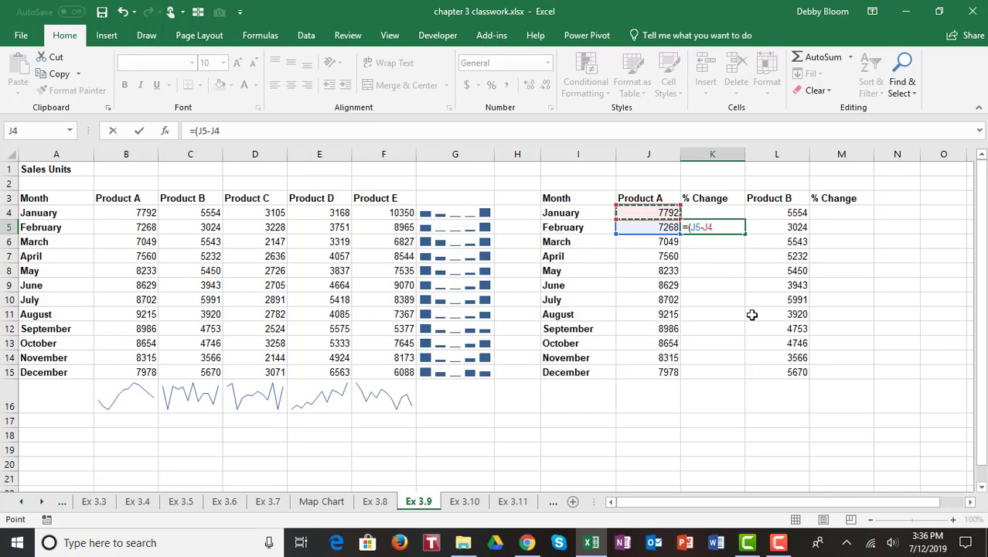
type(")/")
left_click(673, 210)
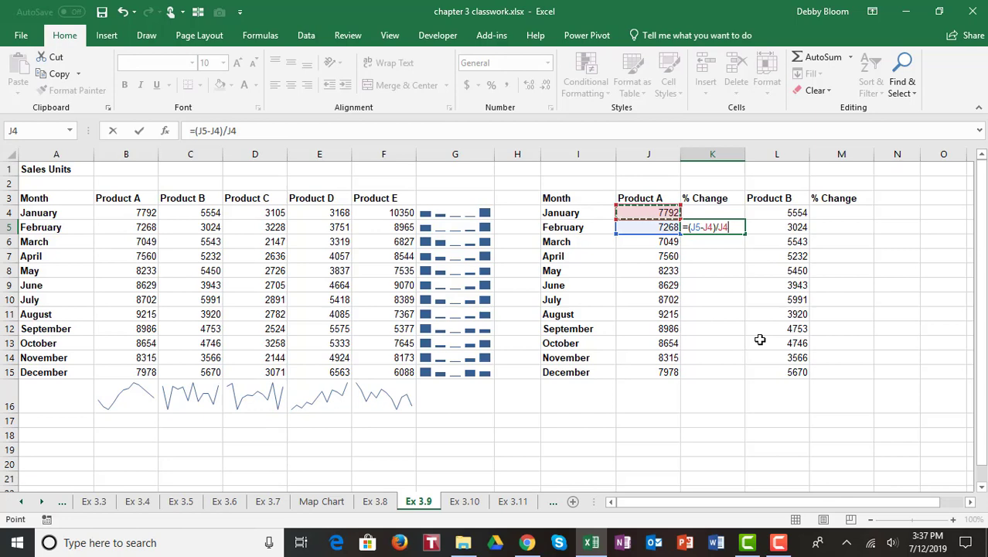
key("Return")
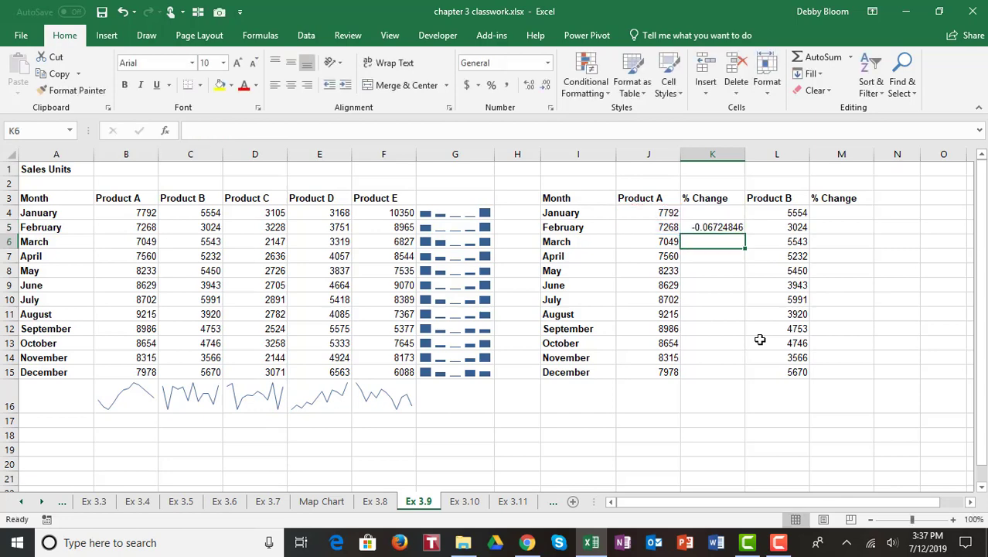
Format K5 as a percentage with two decimal places and fill its formula down through K15
left_click(729, 228)
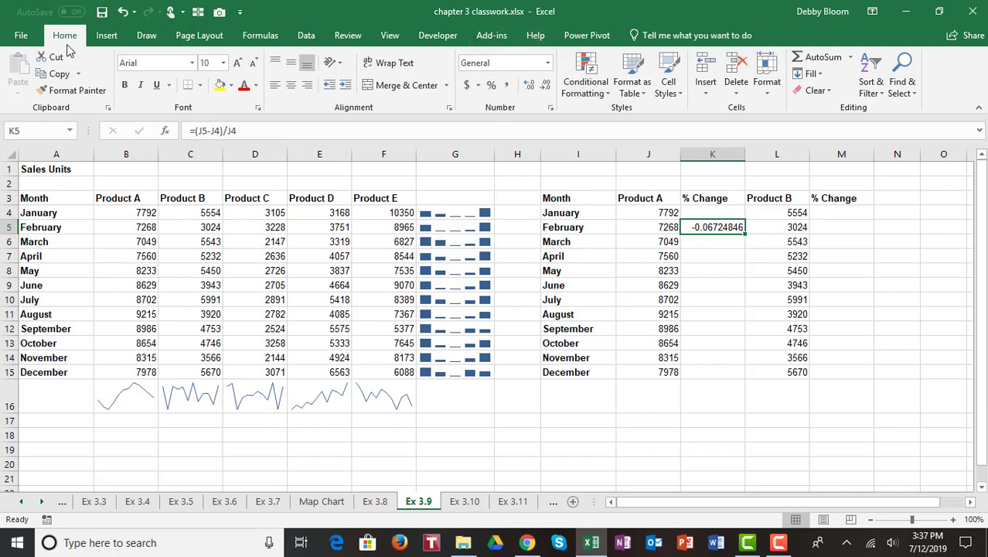
left_click(492, 87)
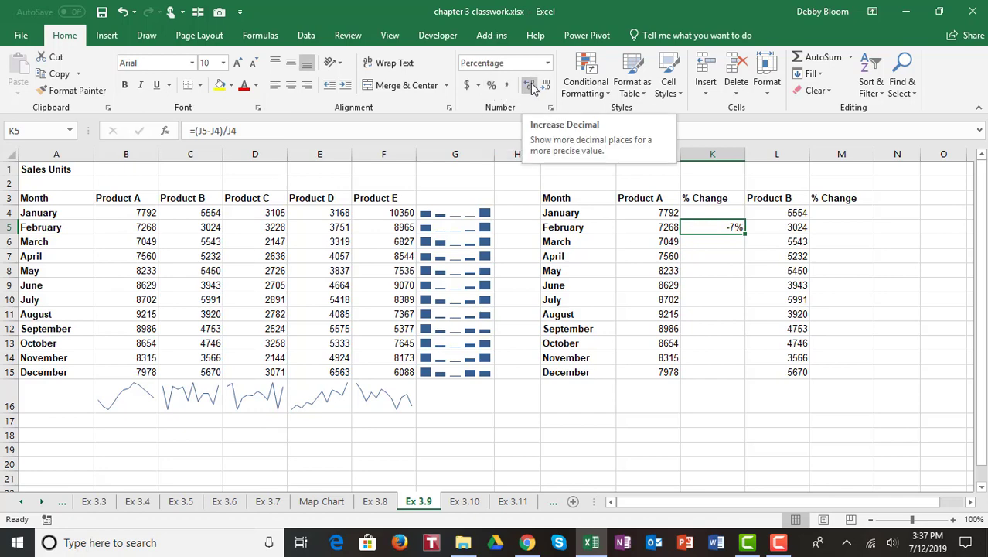
left_click(531, 87)
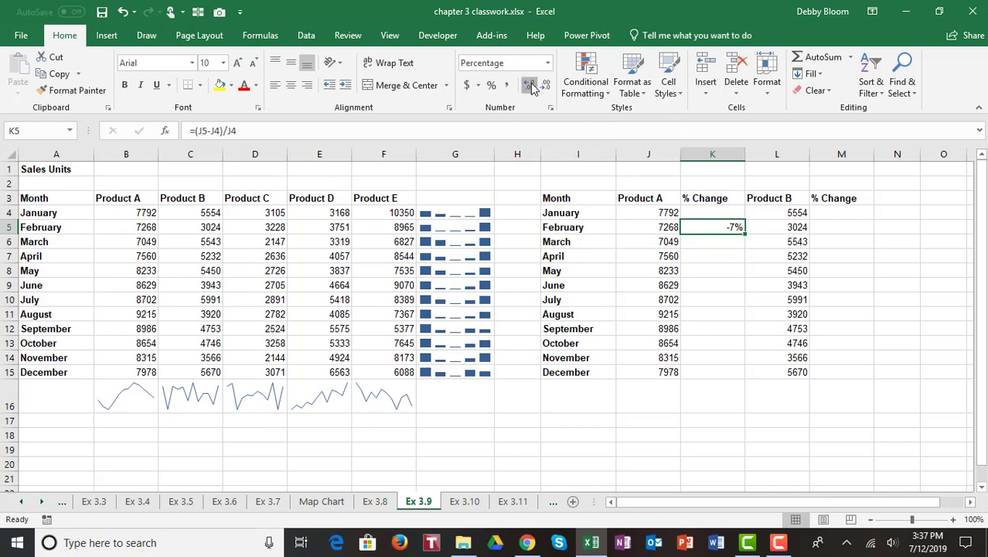
left_click(532, 87)
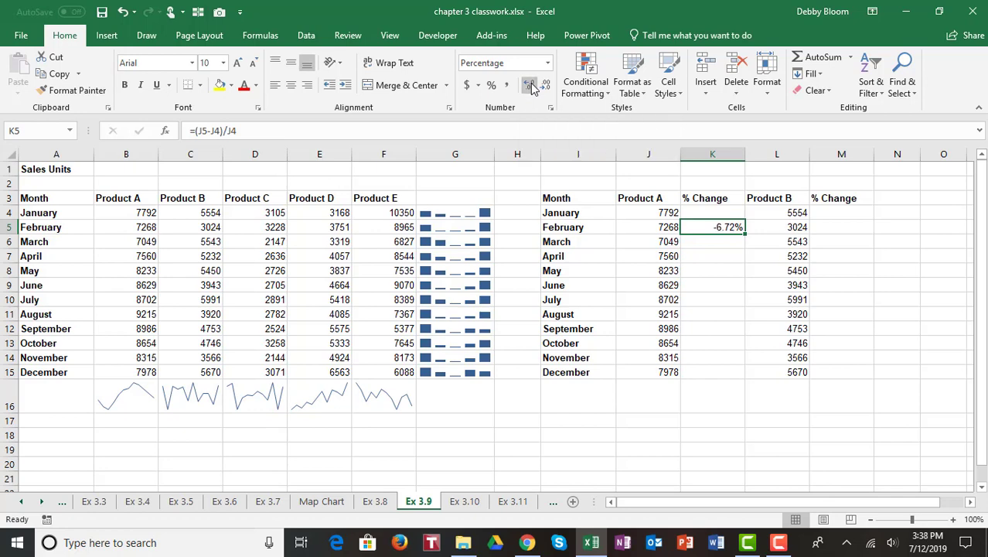
double_click(744, 232)
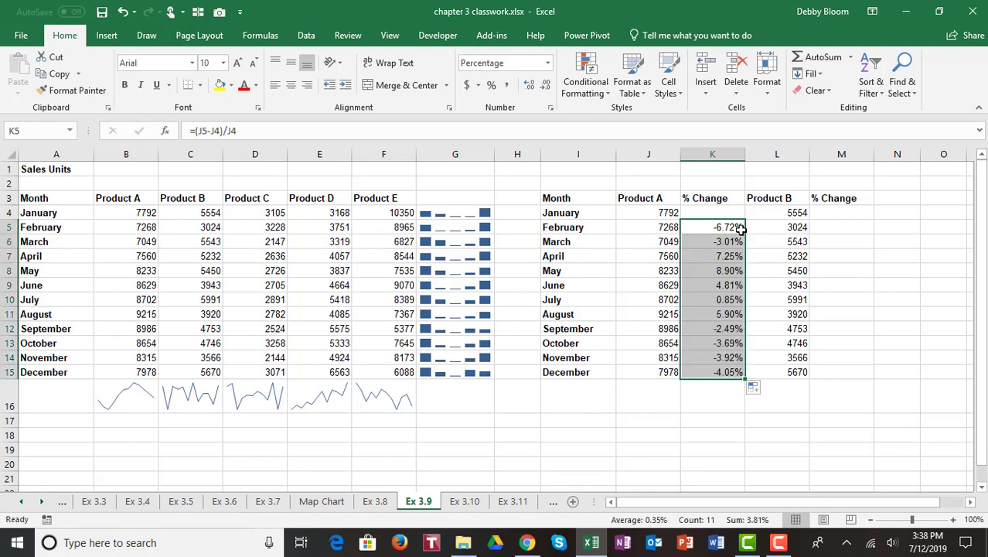
Insert a win/loss sparkline in K16 based on Product A's percent changes in K5:K15
left_click(726, 395)
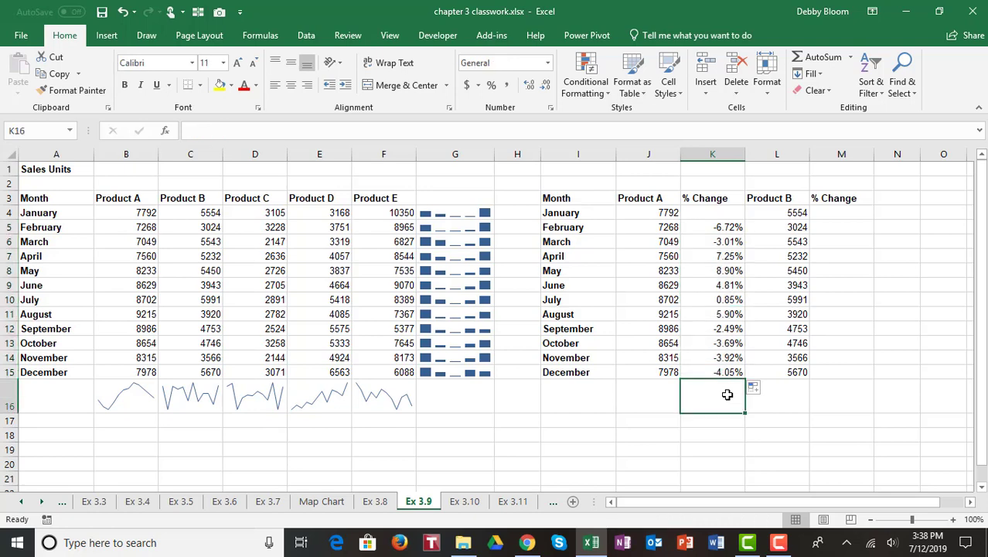
left_click(107, 40)
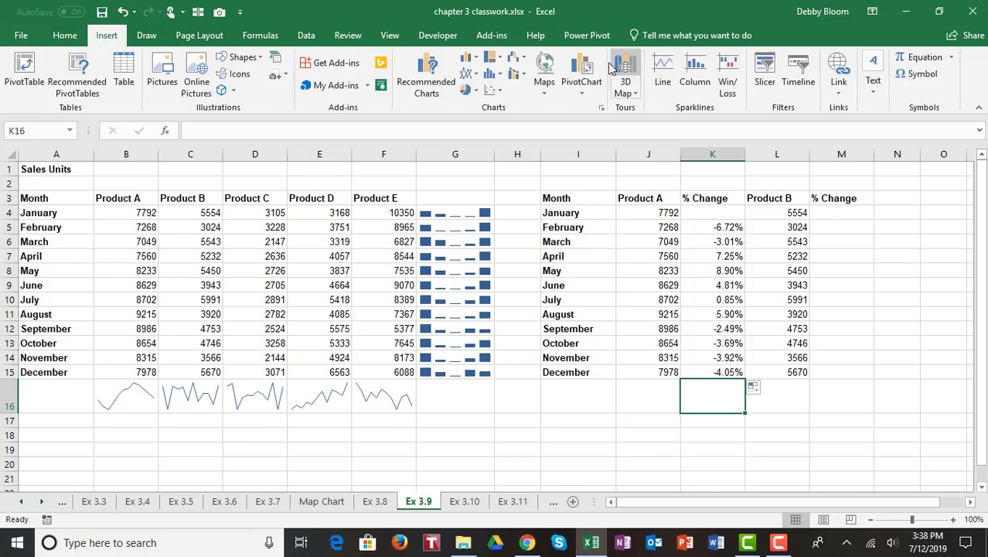
left_click(725, 64)
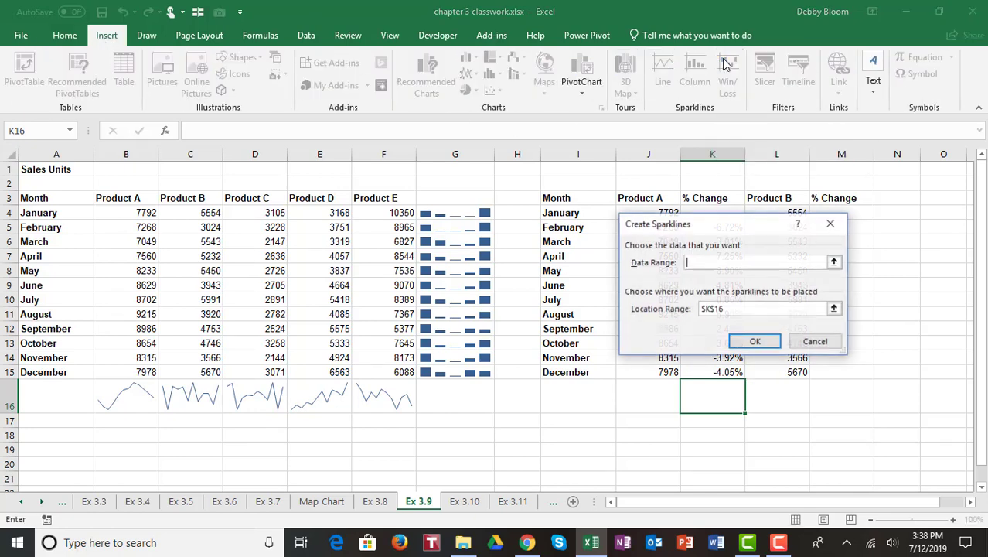
left_click_drag(729, 223, 423, 175)
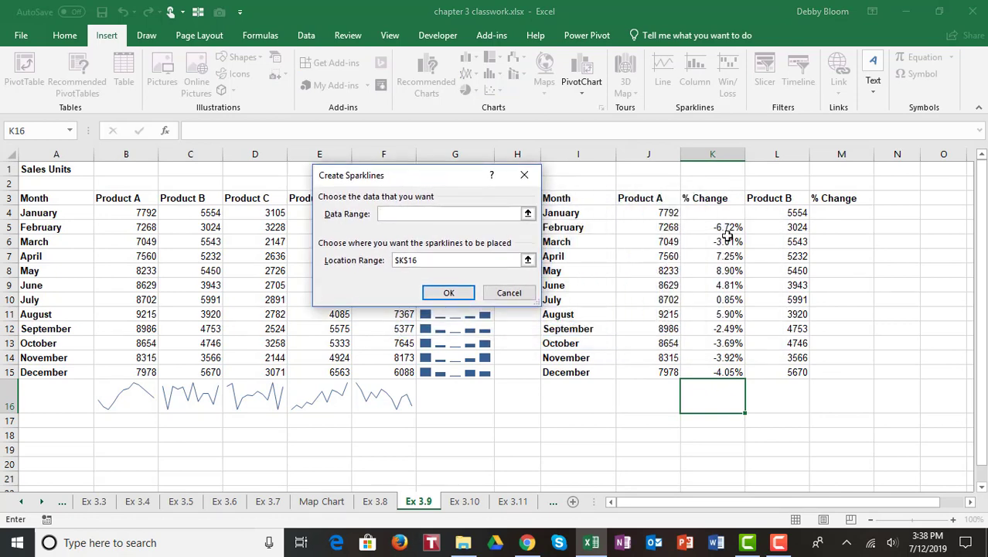
left_click_drag(729, 226, 712, 369)
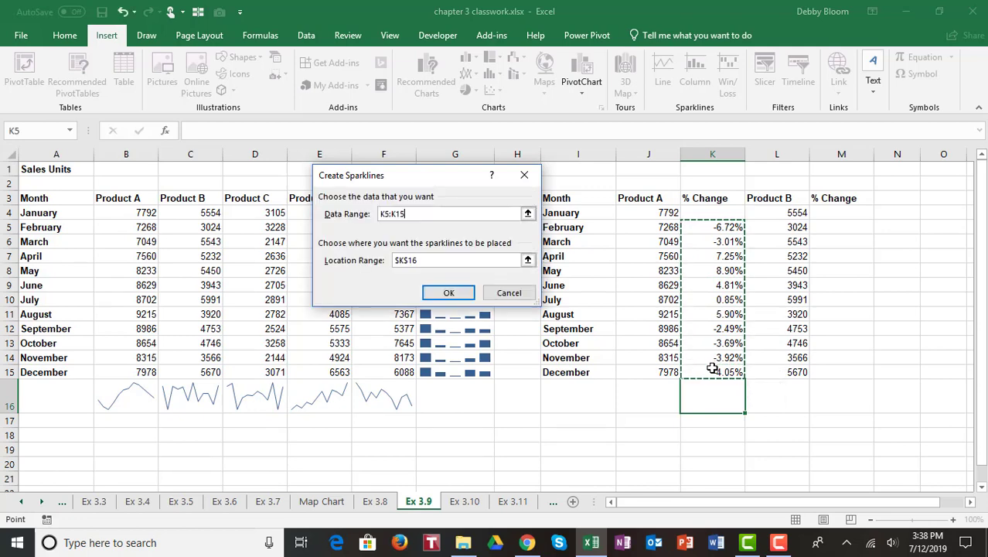
left_click(449, 293)
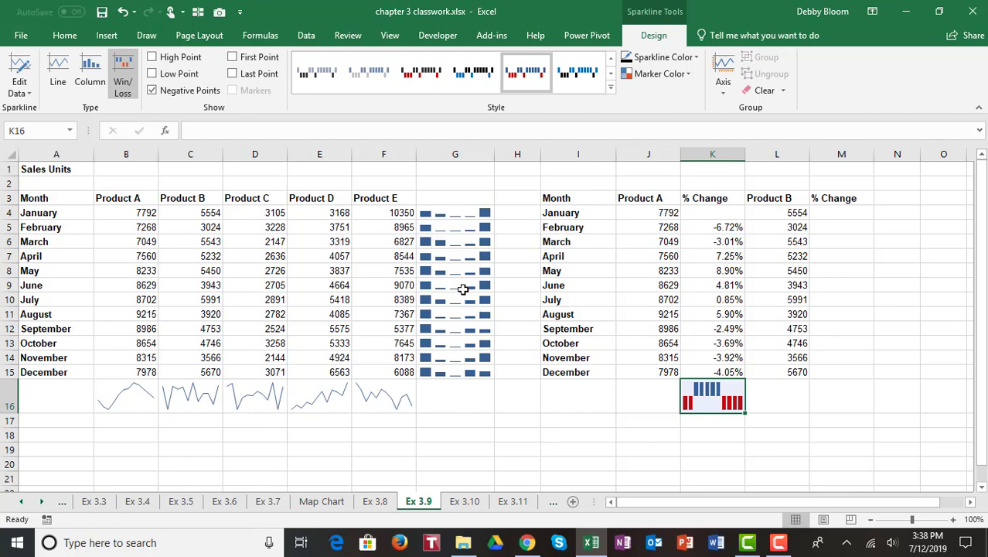
Calculate Product B's February percent change in M5 with the formula =(L5-L4)/L4
left_click(850, 226)
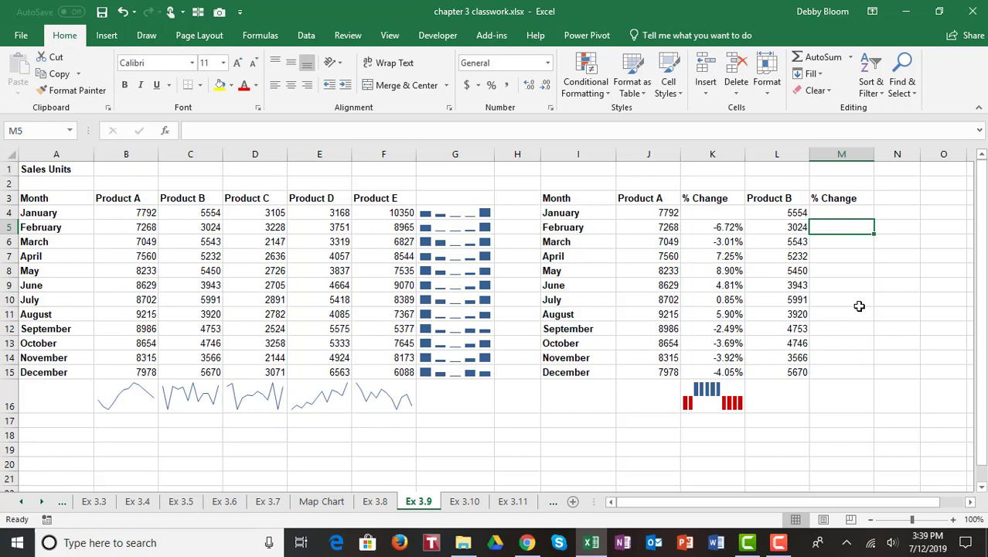
type("=")
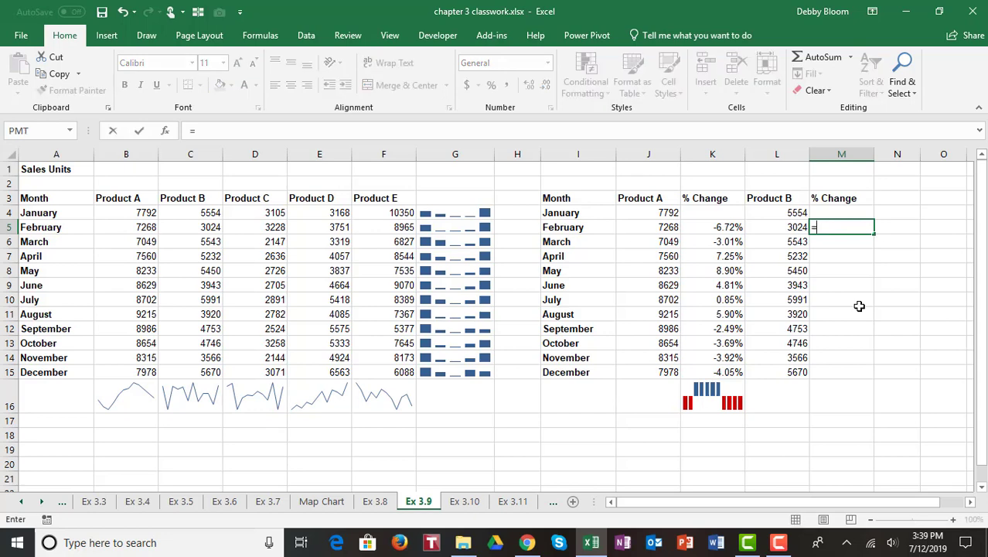
type("(")
left_click(789, 228)
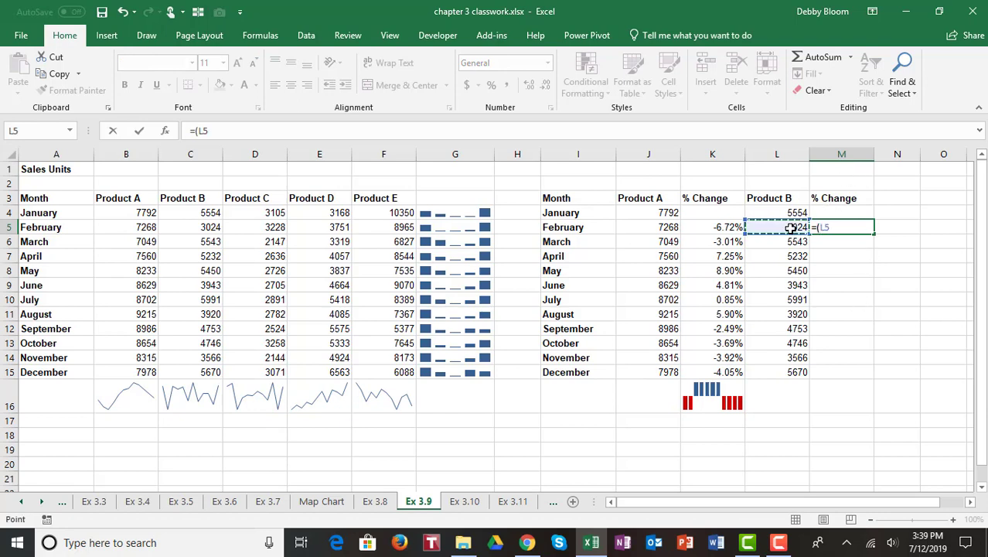
type("-")
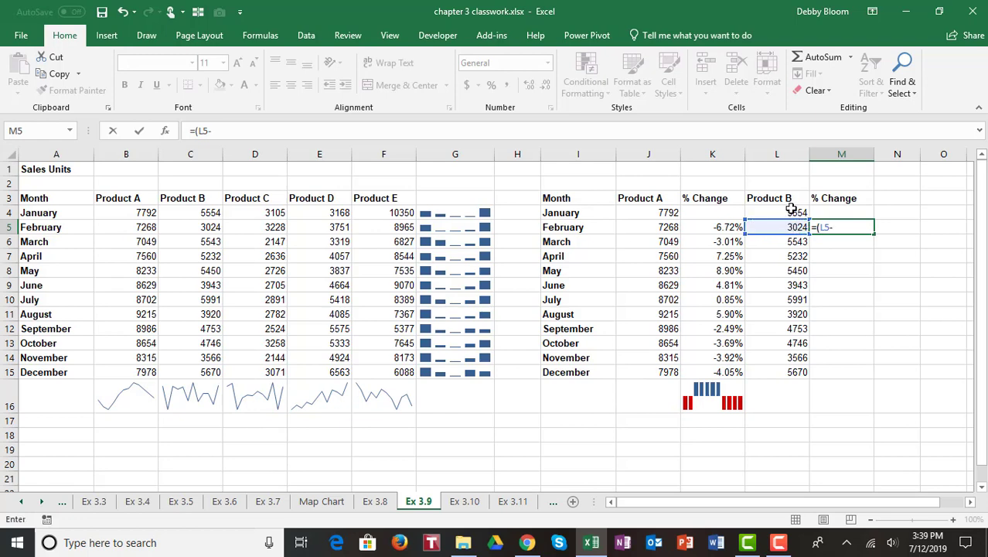
left_click(793, 209)
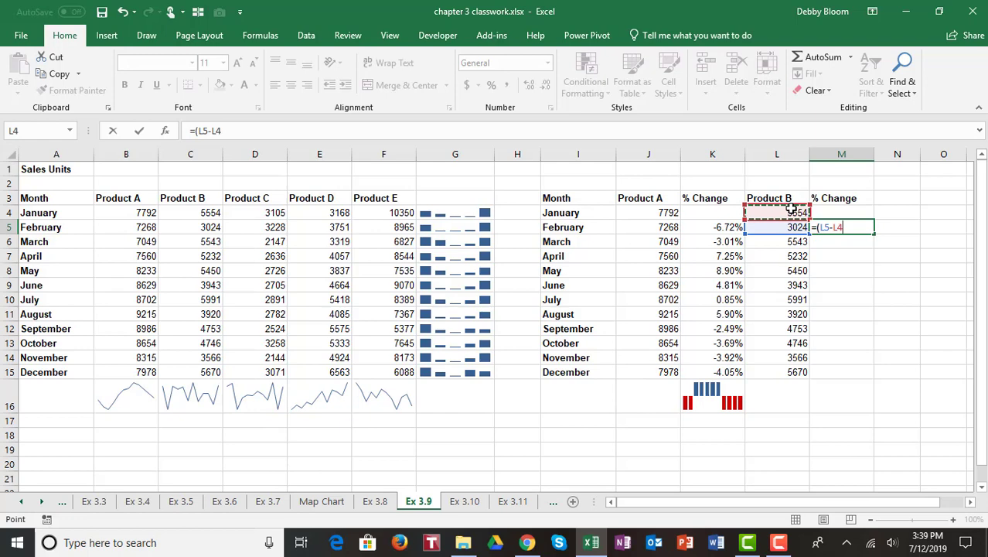
type(")/")
left_click(797, 212)
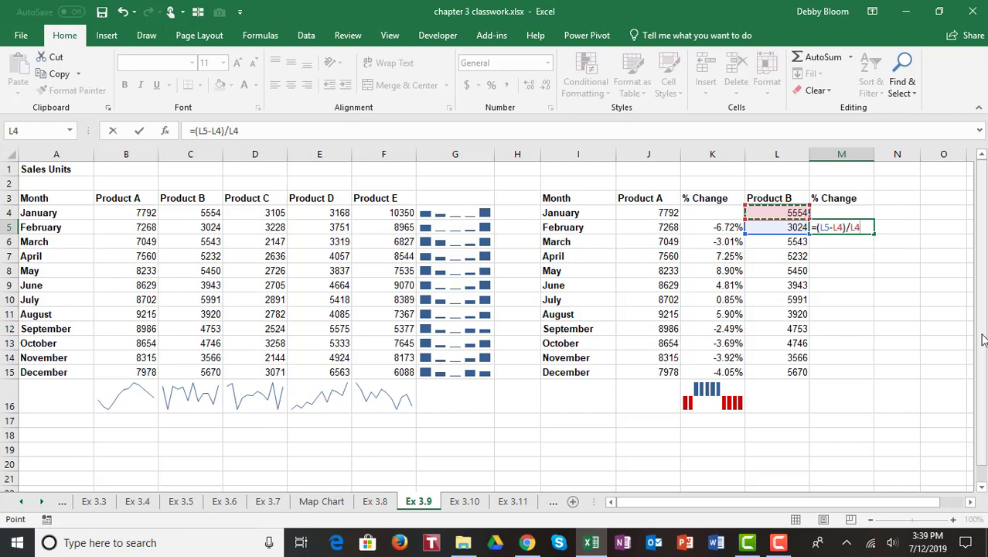
key("Return")
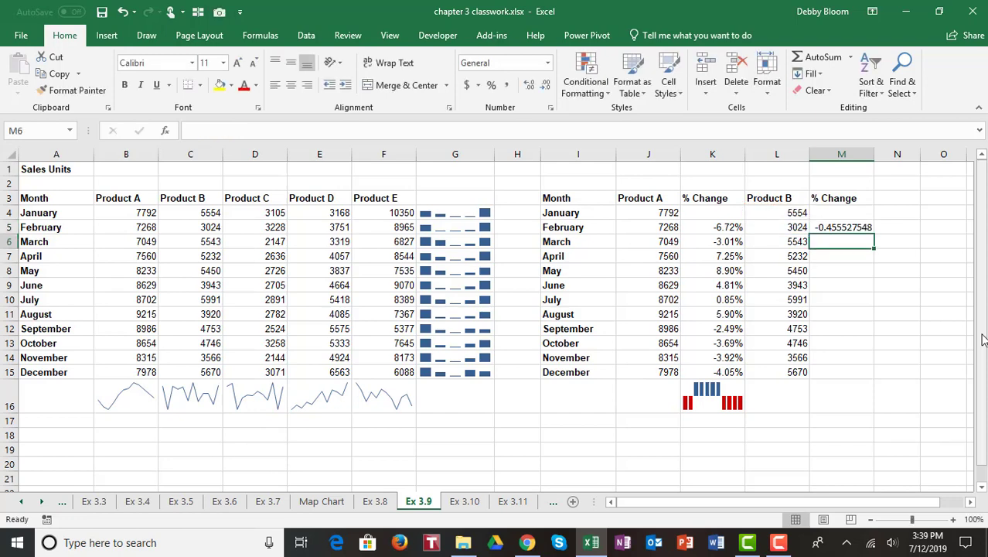
Format M5 as a percentage with two decimal places and fill its formula down through M15
left_click(849, 231)
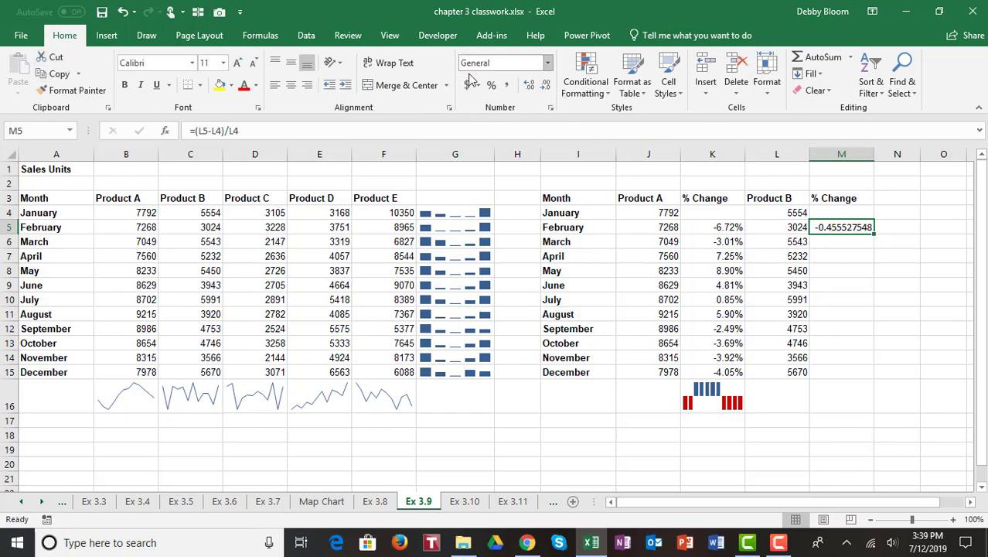
left_click(492, 86)
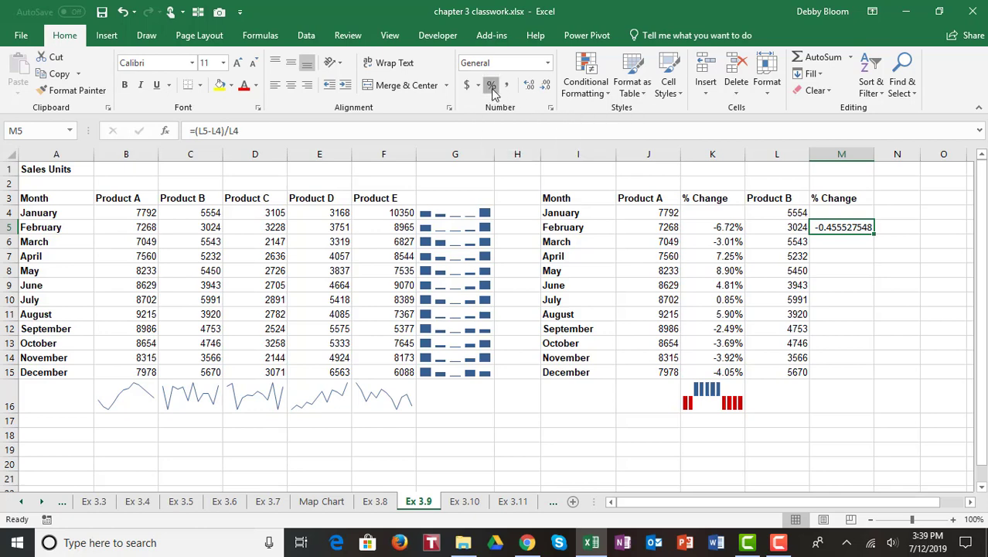
left_click(530, 85)
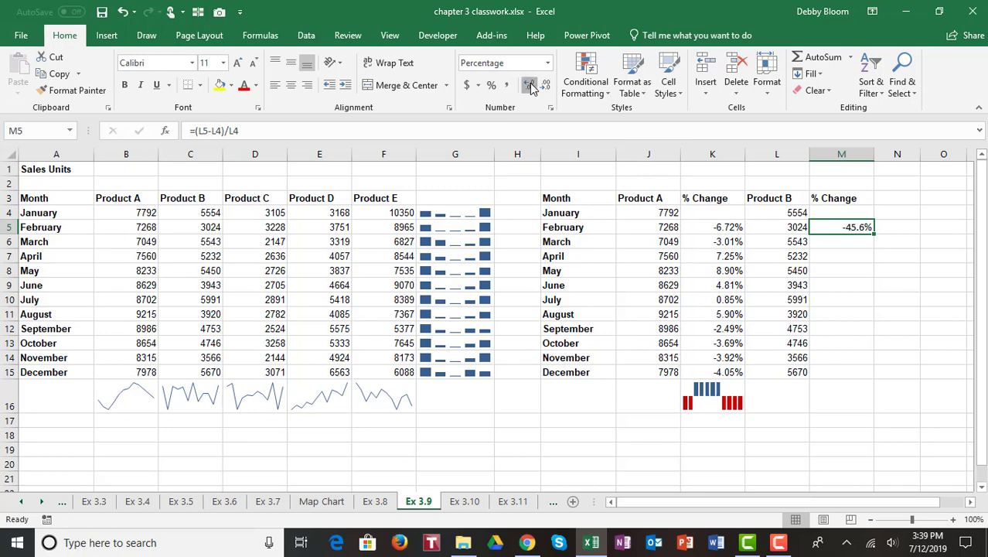
left_click(530, 85)
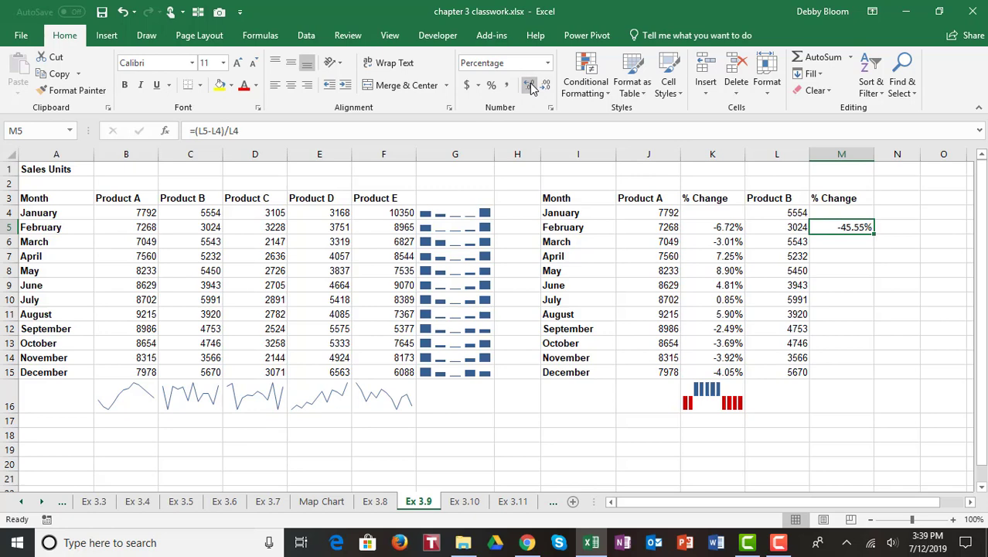
double_click(875, 234)
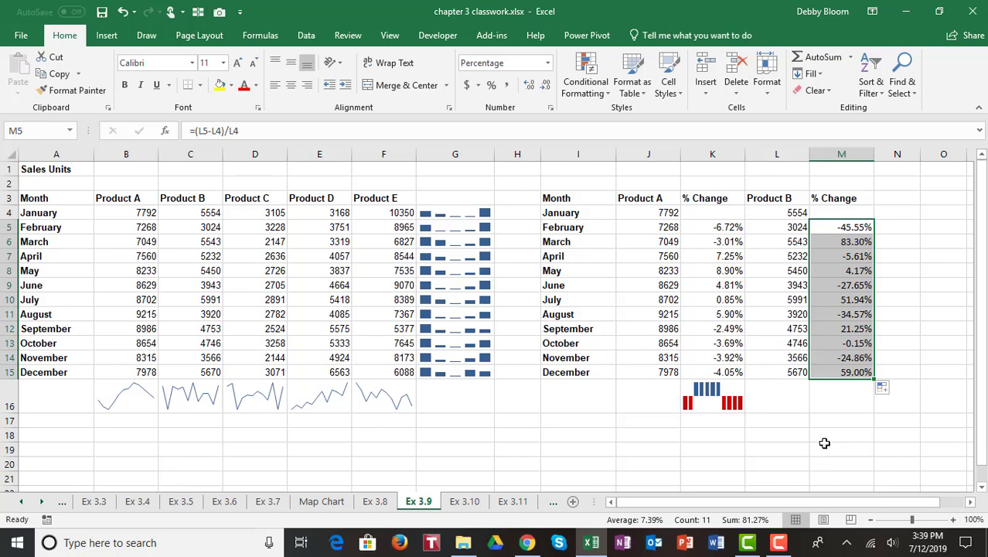
Insert a win/loss sparkline in M16 based on Product B's percent changes in M5:M15
left_click(833, 396)
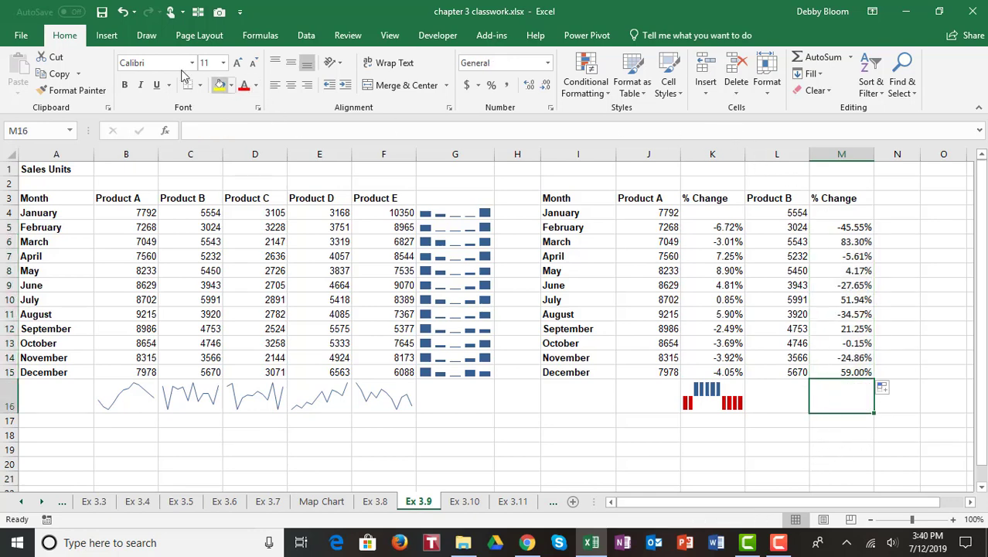
left_click(106, 36)
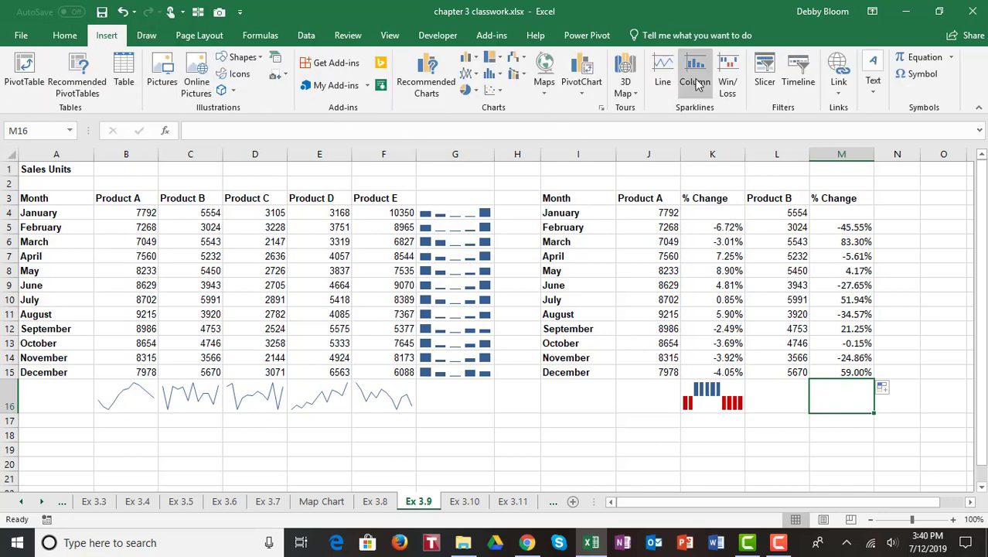
left_click(728, 81)
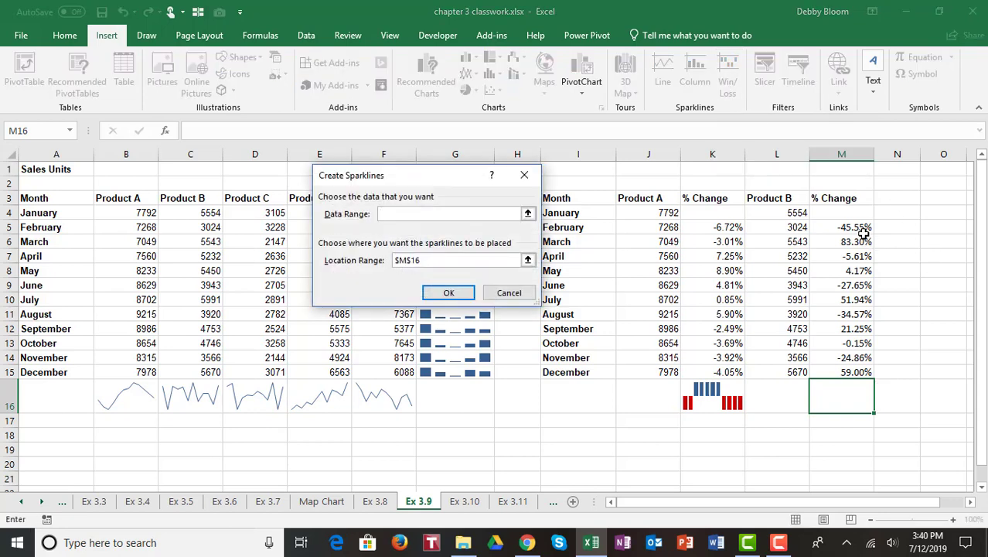
left_click_drag(862, 227, 843, 374)
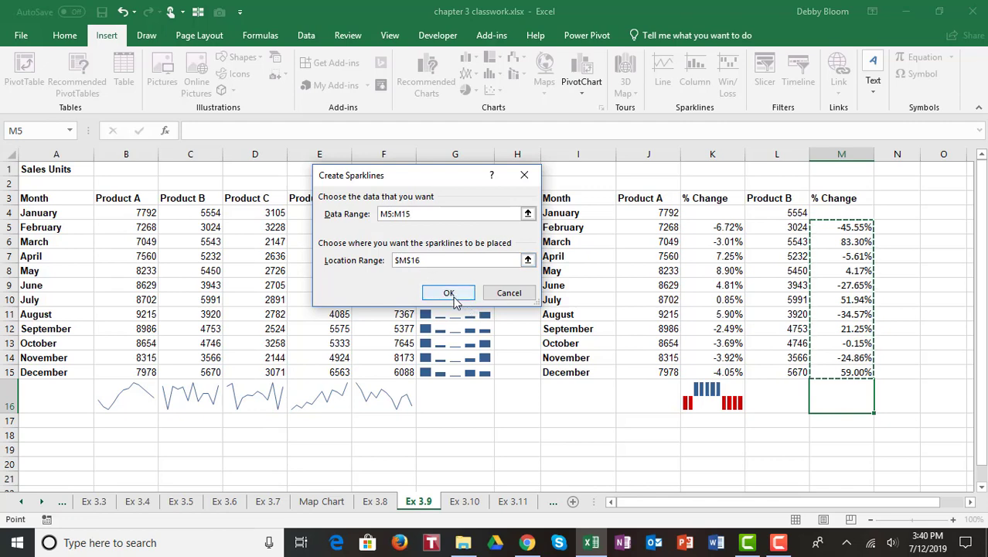
left_click(450, 294)
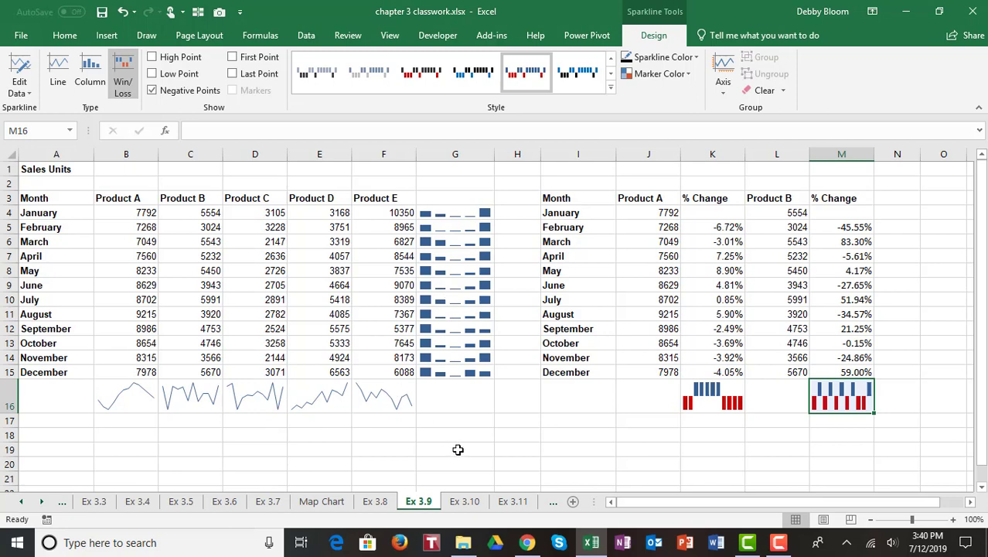
Open the Ex 3.10 sheet and examine cells inside and outside the Credit Risk Data range
left_click(464, 501)
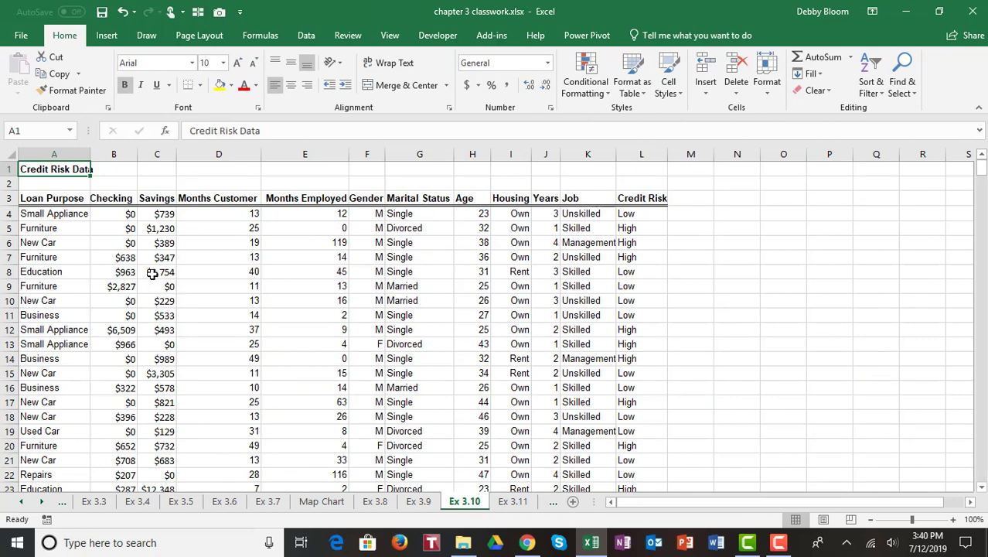
left_click(220, 320)
left_click(478, 300)
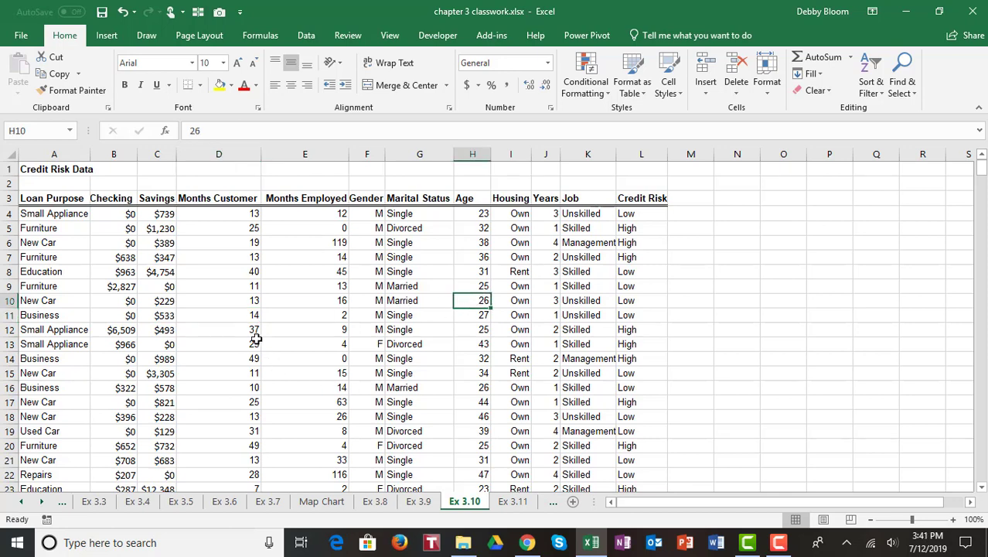
left_click(183, 362)
left_click(93, 257)
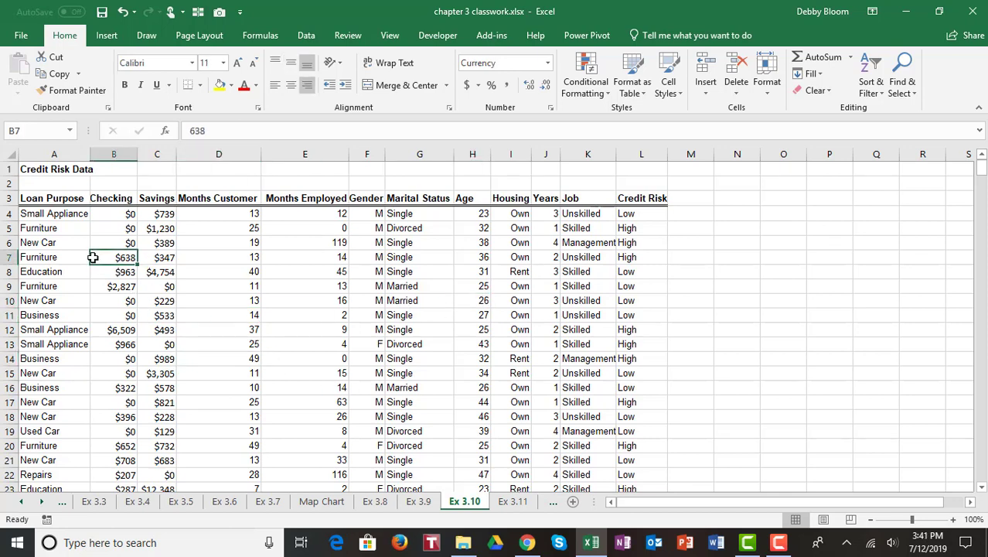
left_click(41, 255)
left_click(554, 403)
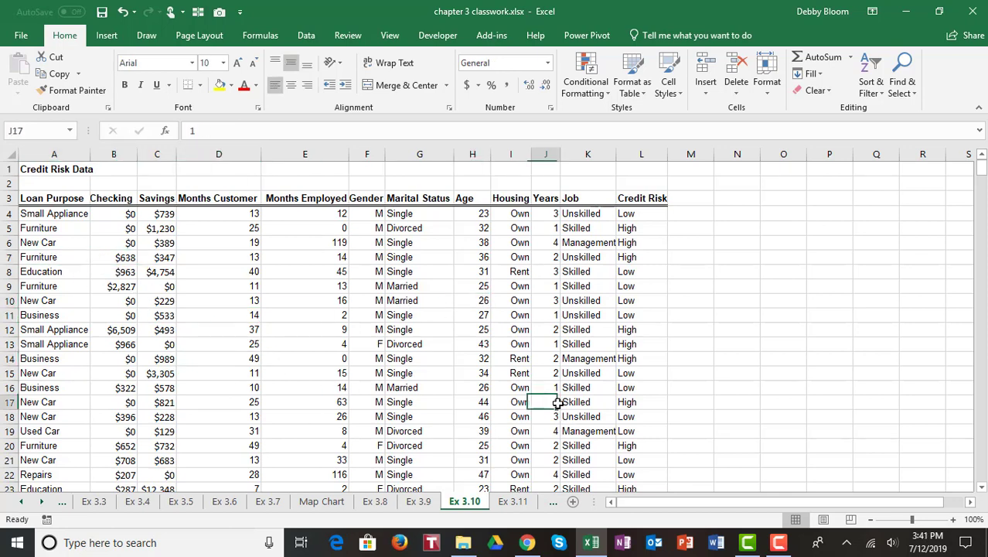
left_click(304, 274)
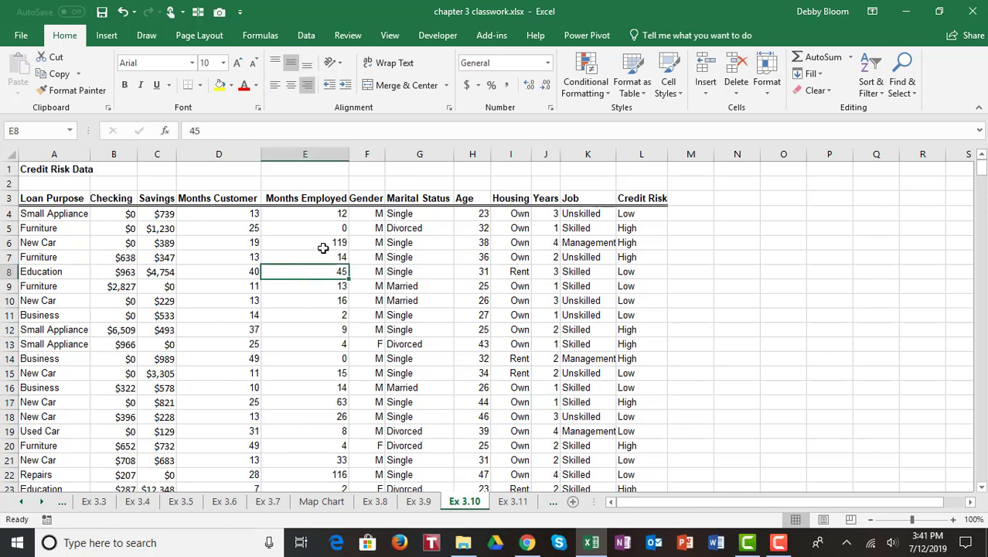
left_click(236, 170)
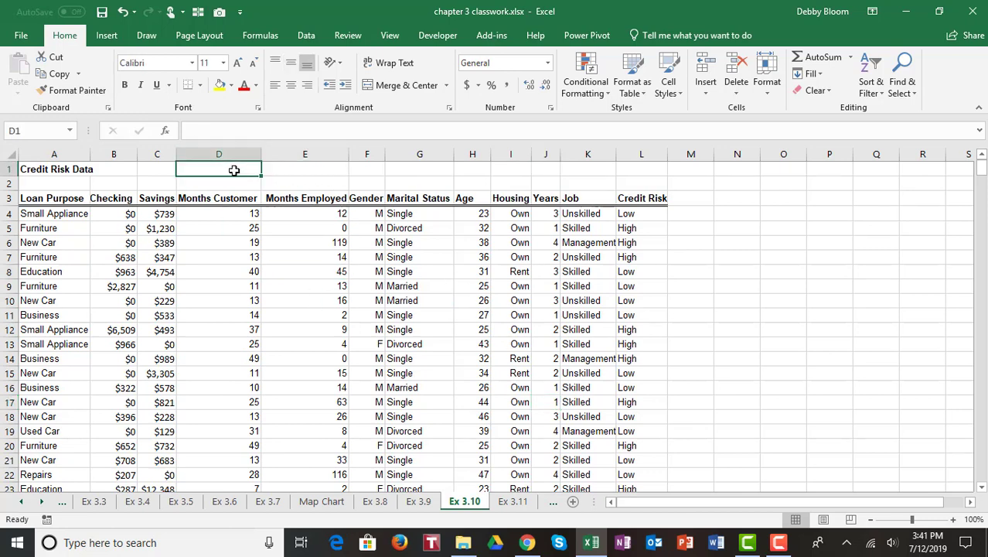
left_click(752, 203)
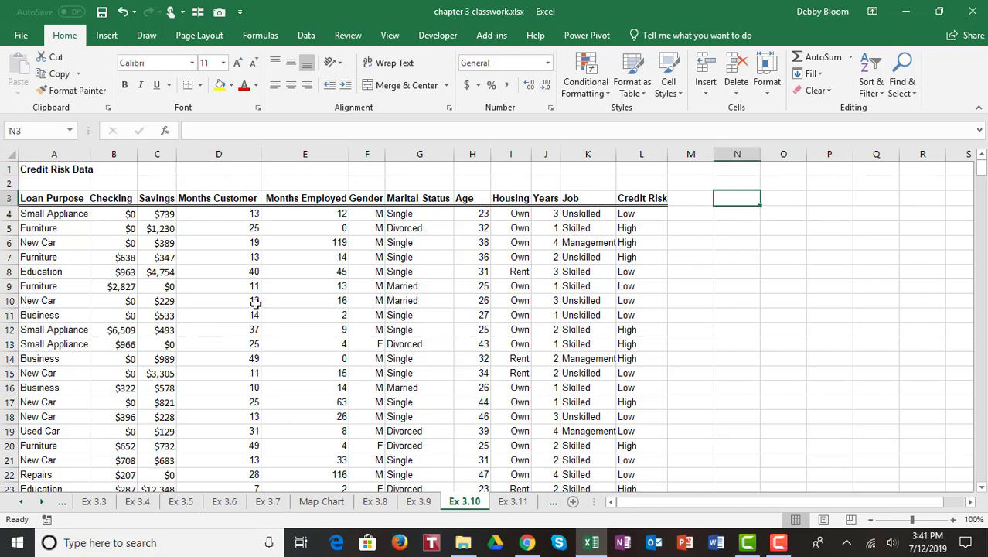
Convert the credit risk data in A3:L428 into a table with headers
left_click(238, 287)
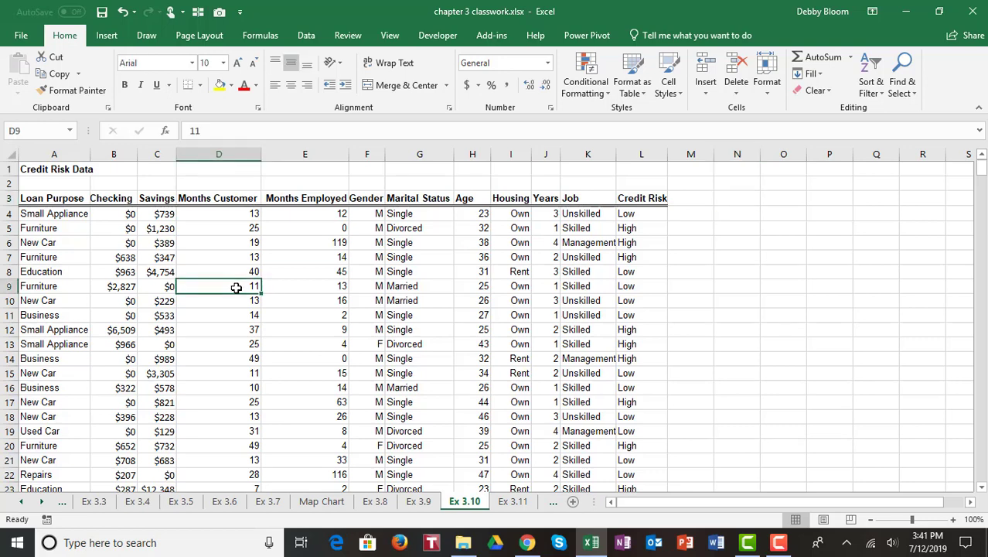
left_click(107, 36)
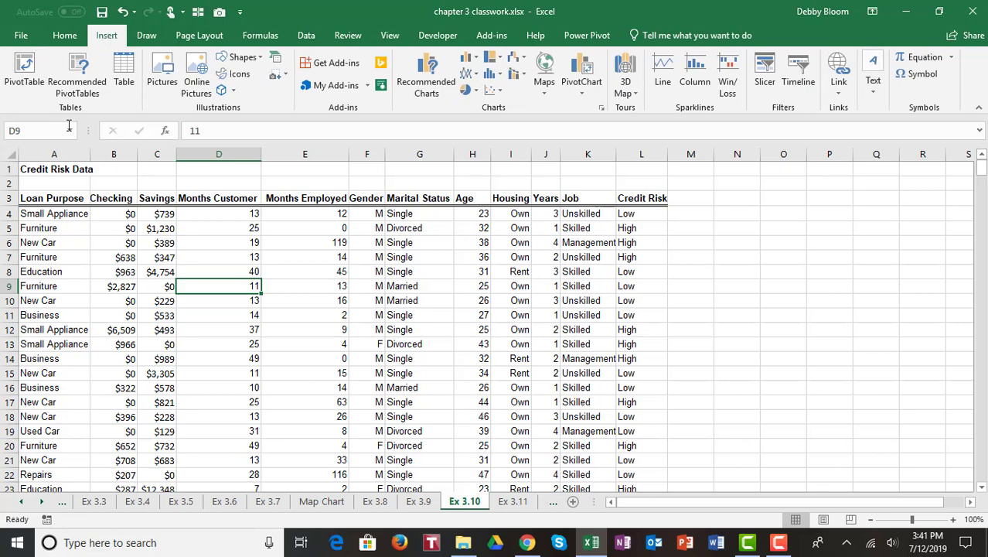
left_click(120, 71)
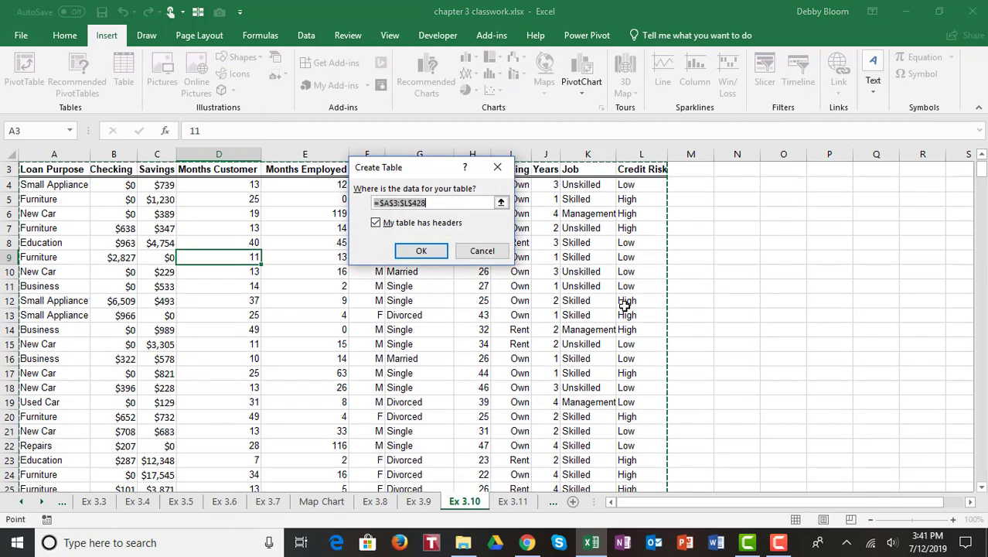
mouse_move(984, 176)
left_mouse_down()
mouse_move(982, 472)
mouse_move(982, 166)
left_mouse_up()
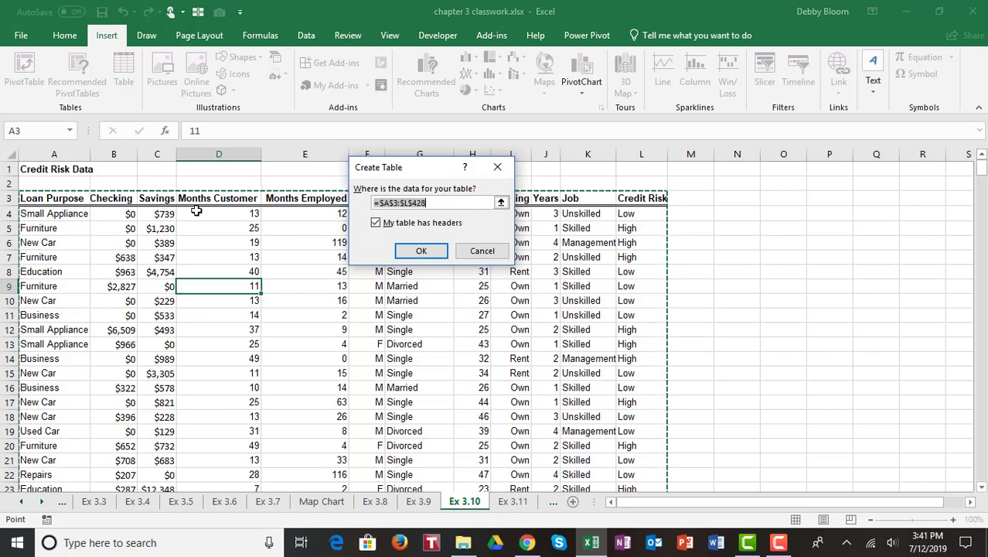
left_click(422, 251)
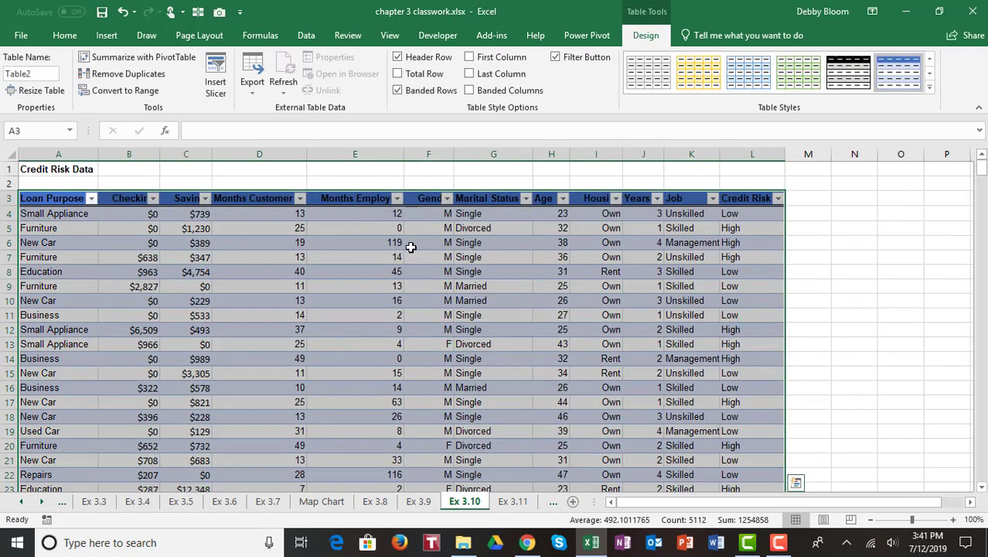
Check the Loan Purpose filter and examine the table's column headers while going down to its last row, 428
left_click(91, 198)
left_click(91, 198)
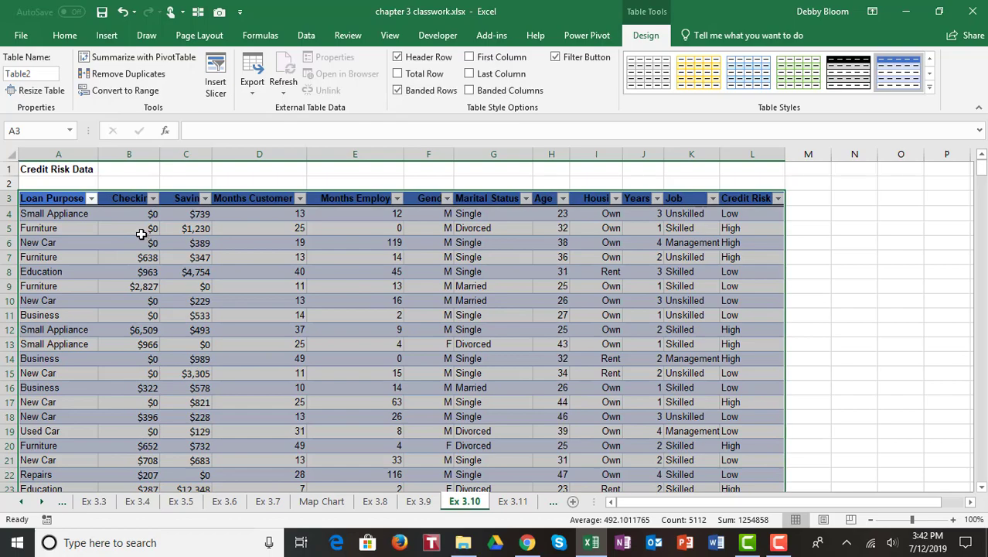
scroll(140, 233, "down", 20)
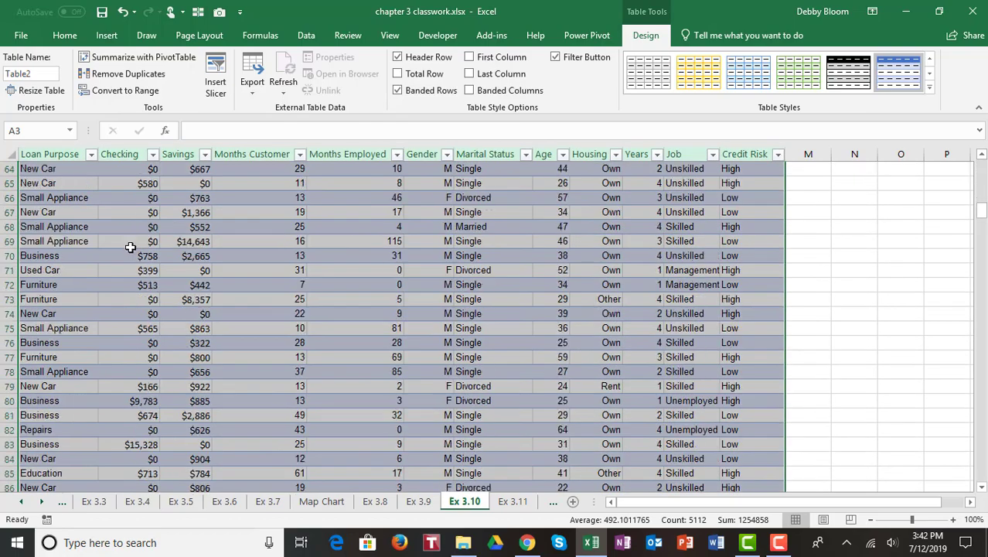
scroll(130, 247, "down", 9)
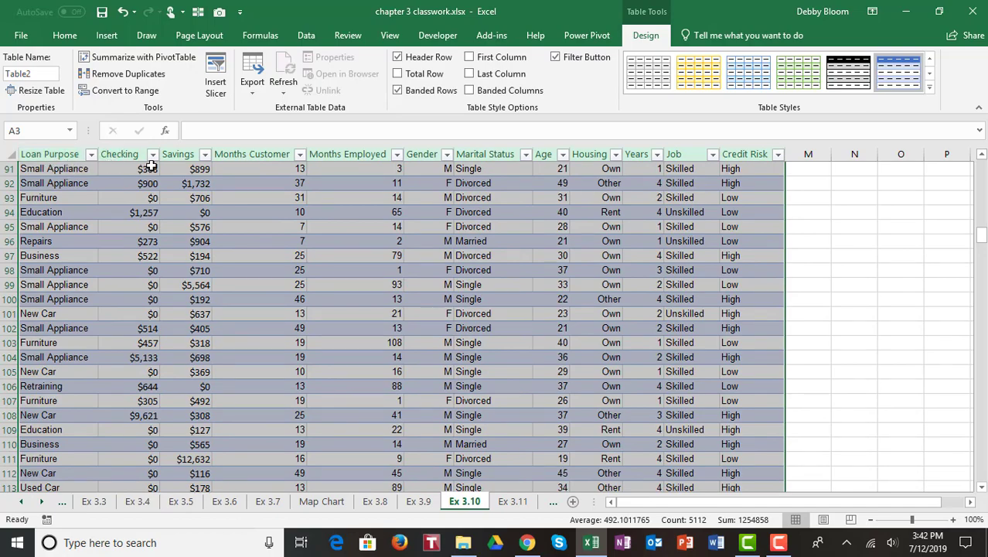
scroll(143, 263, "down", 18)
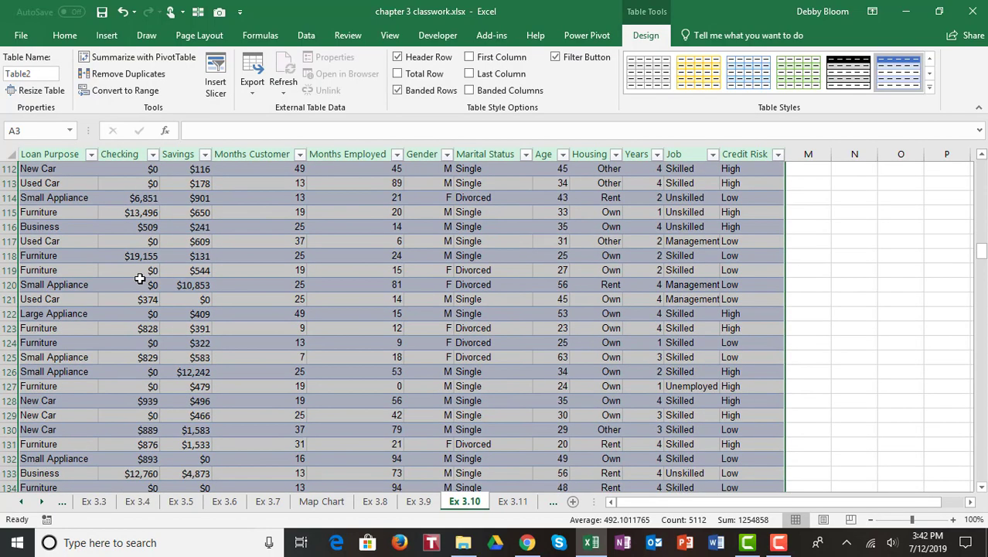
scroll(140, 283, "down", 8)
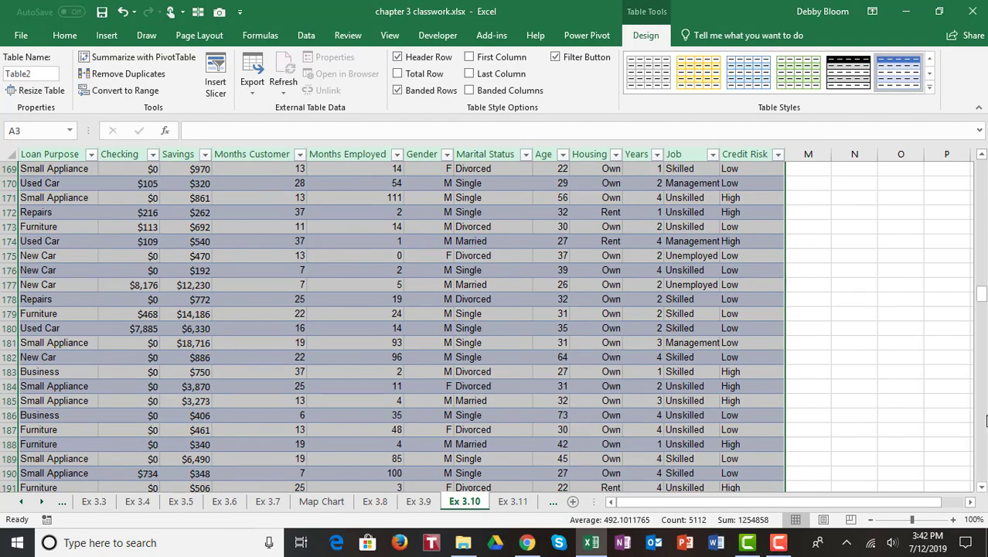
left_click_drag(982, 303, 983, 473)
scroll(733, 503, "down", 2)
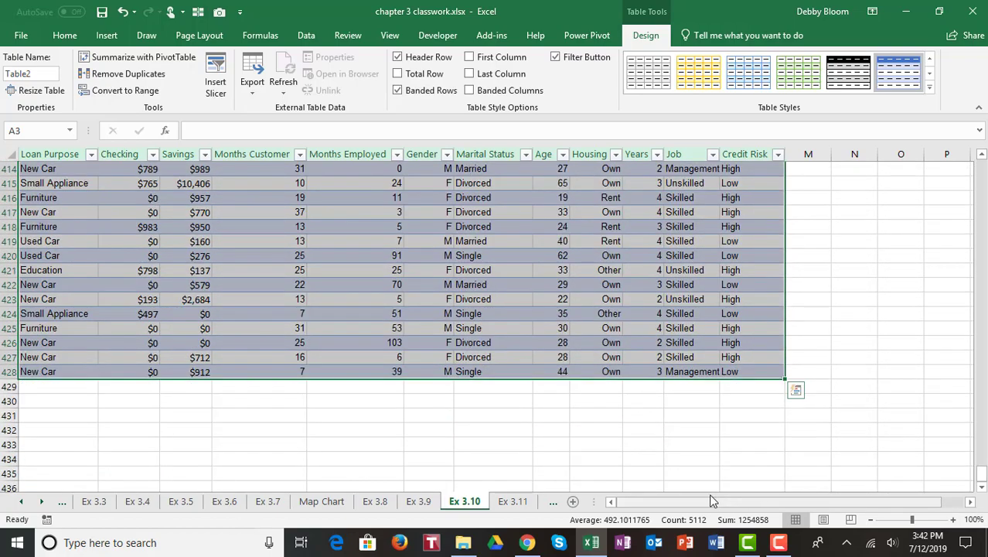
Total the Checking column in B429 with a SUM formula that uses the structured reference Table1[Checking]
left_click(141, 389)
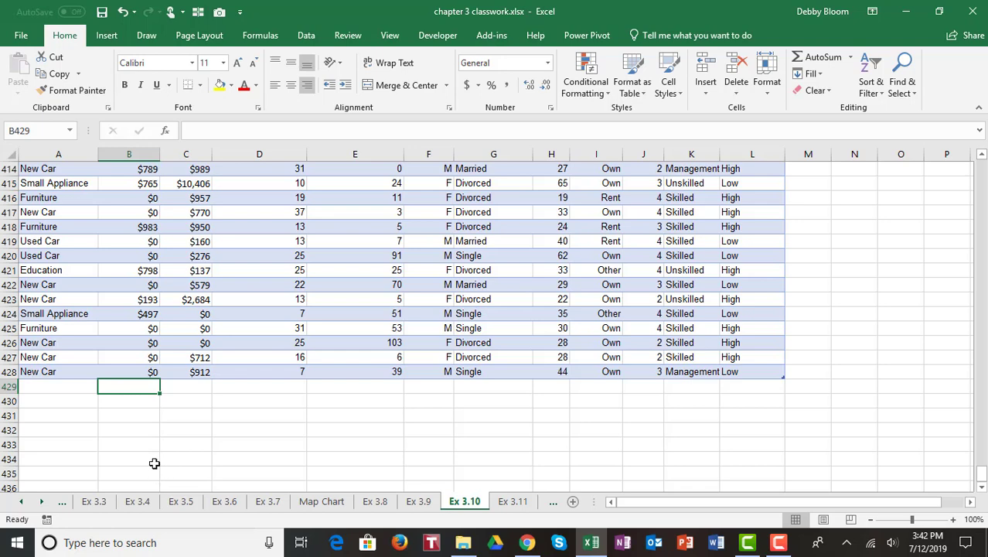
type("=sum")
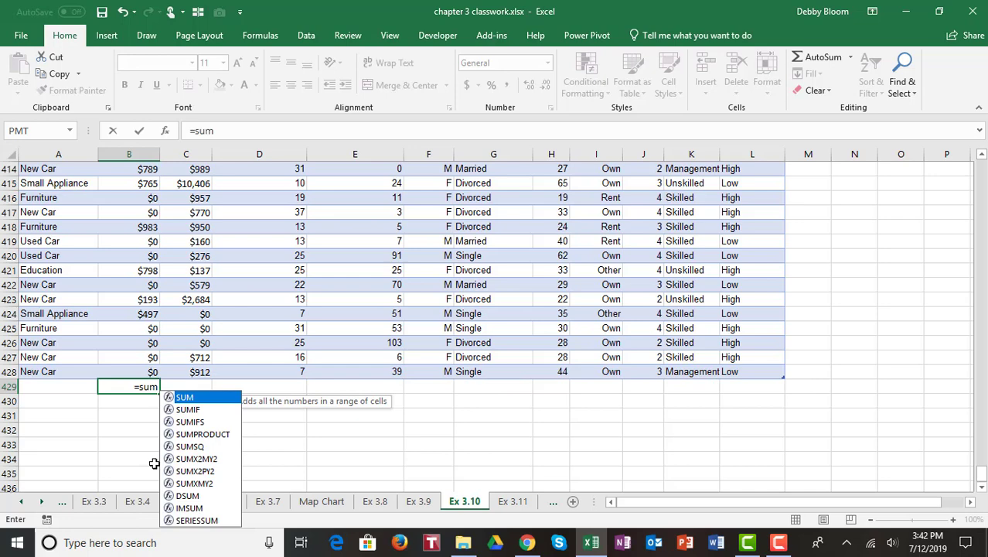
type("(")
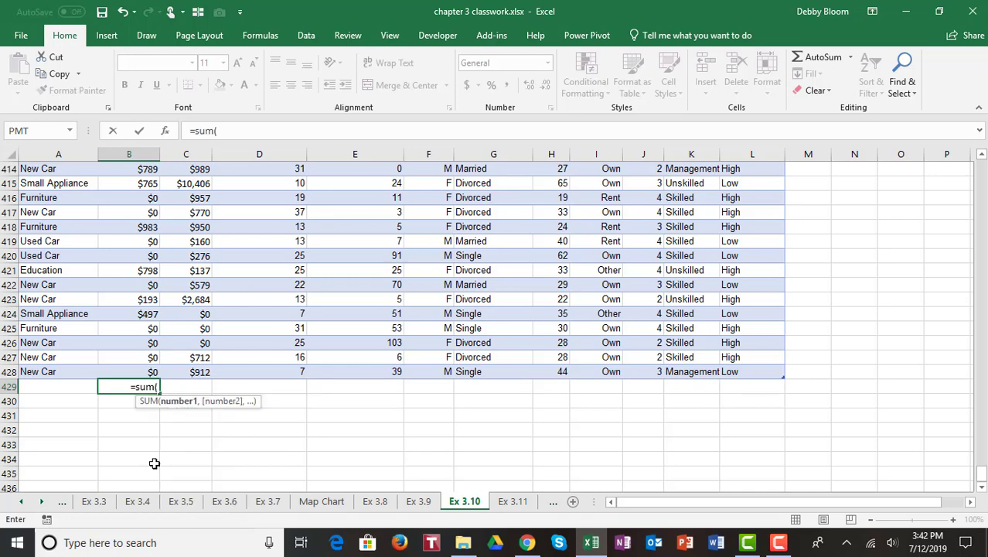
mouse_move(787, 547)
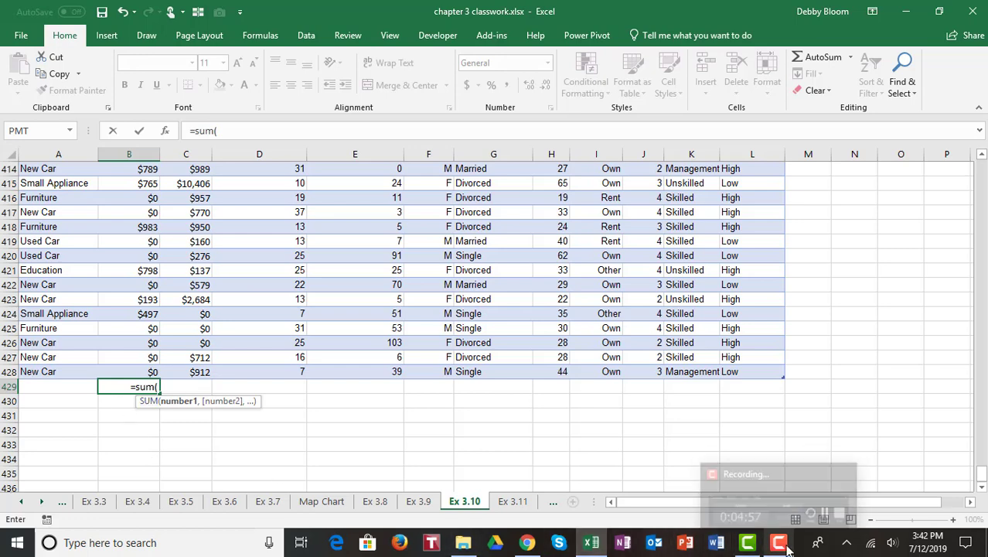
type("ta")
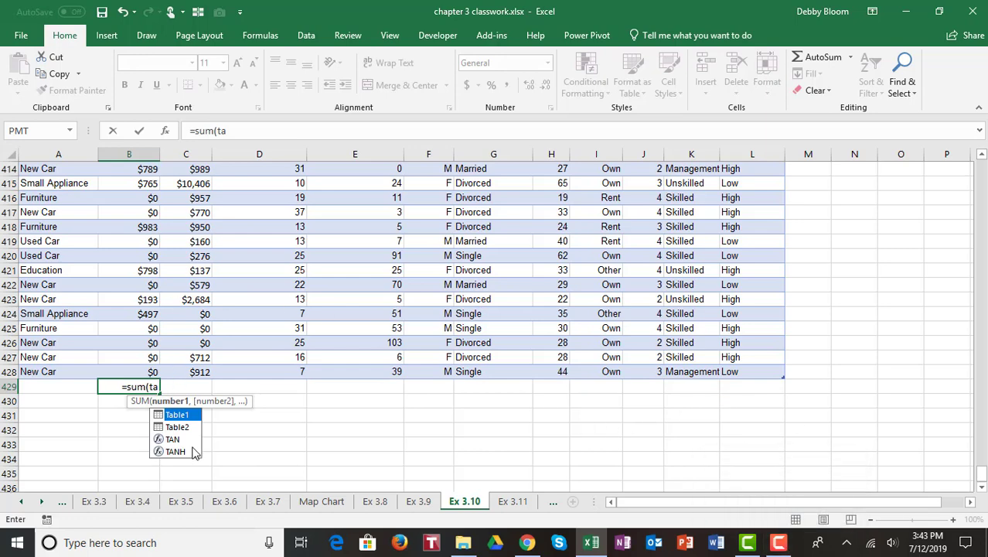
double_click(180, 415)
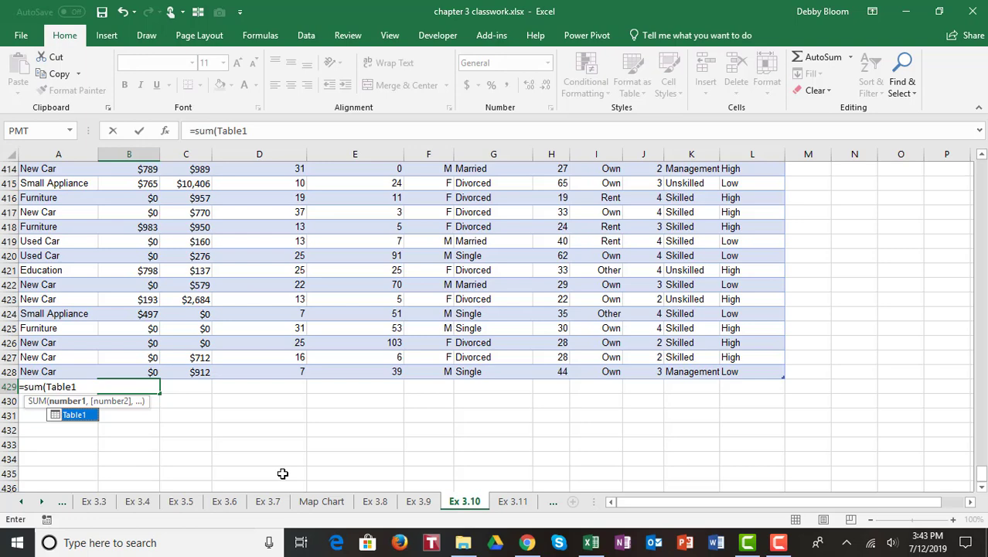
type("[")
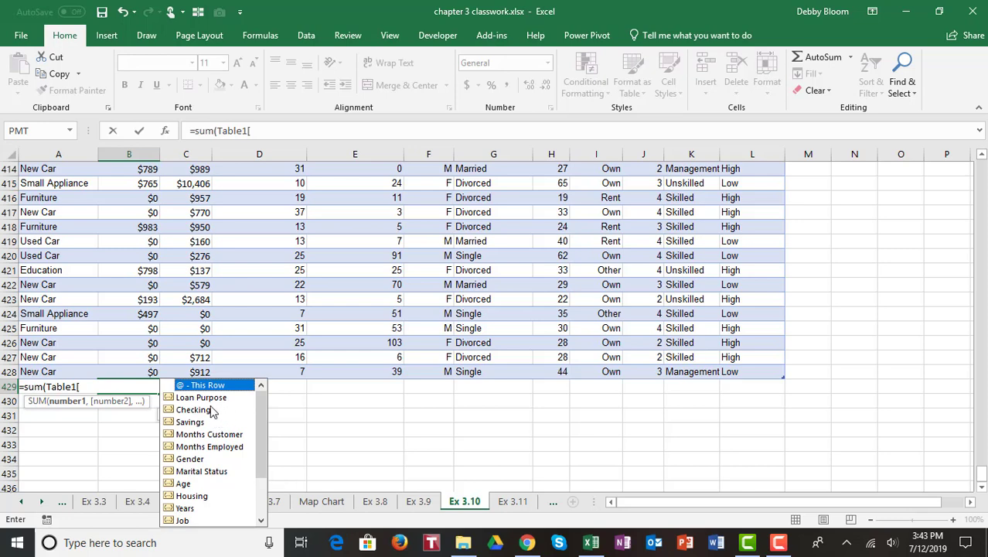
double_click(208, 411)
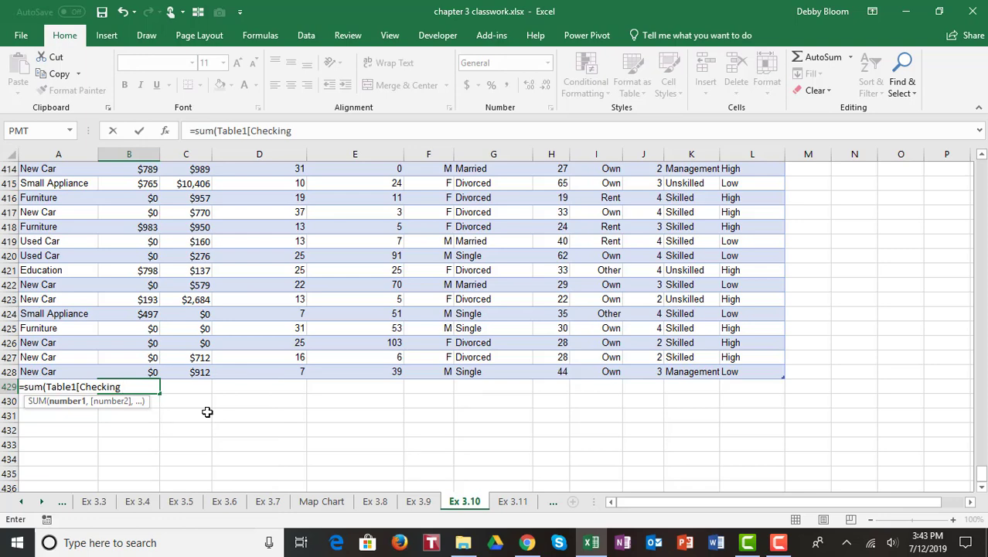
type("]")
key("Return")
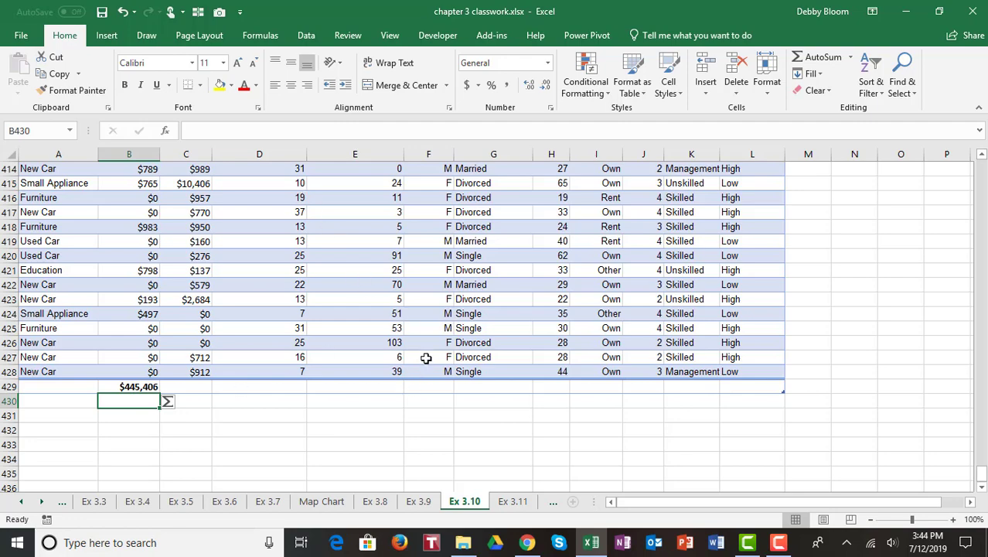
List the Housing categories Own, Rent and Other in N3:N5 beside the top of the credit risk table
scroll(424, 359, "up", 14)
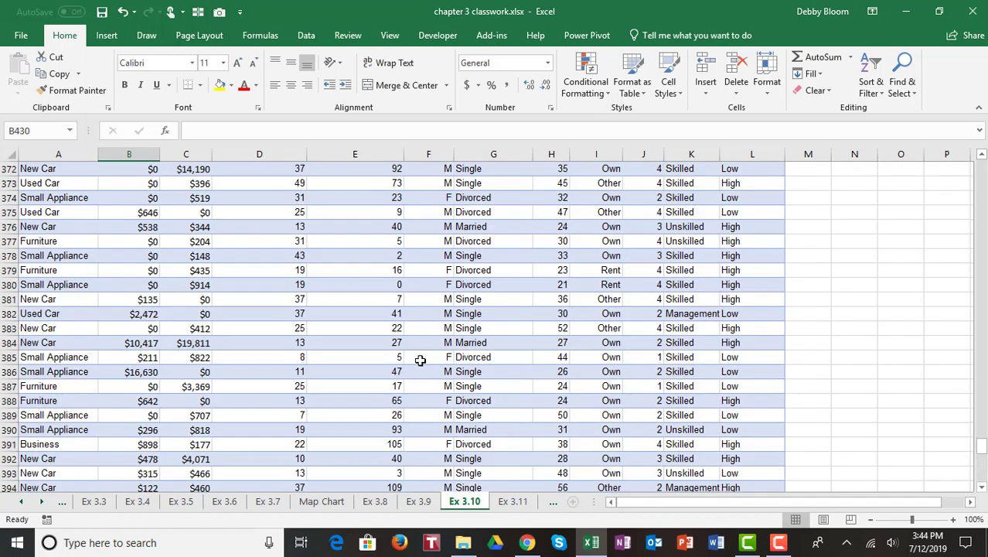
scroll(419, 360, "up", 20)
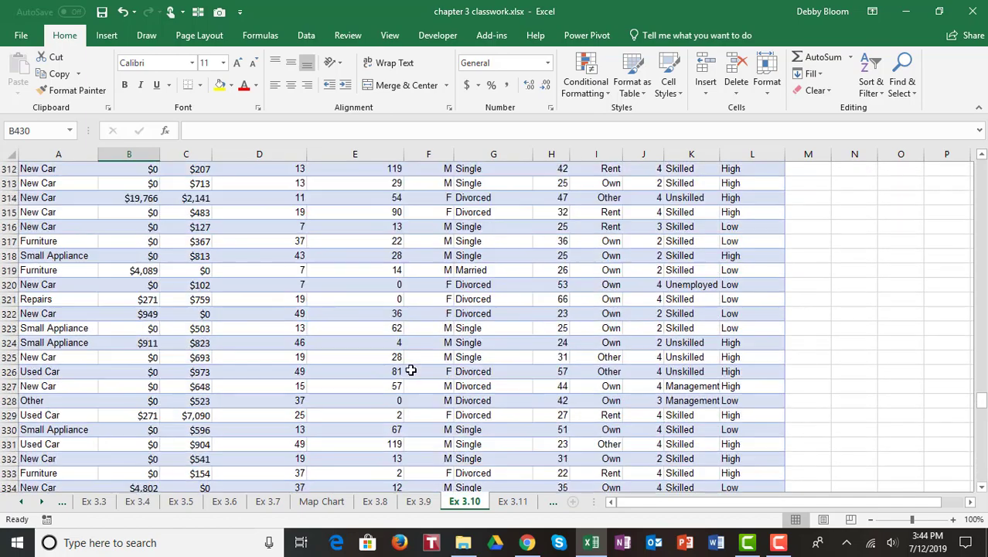
scroll(410, 371, "up", 20)
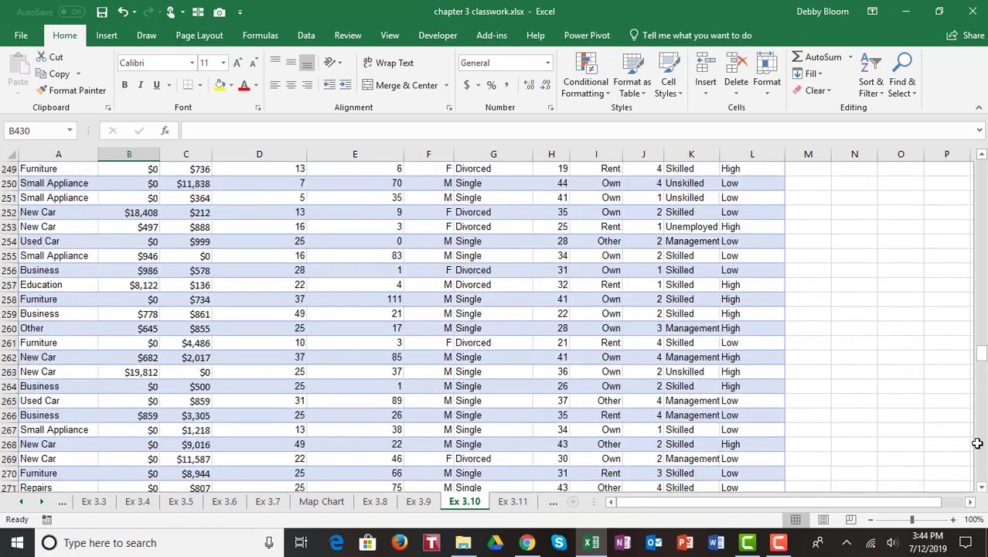
left_click_drag(983, 357, 982, 160)
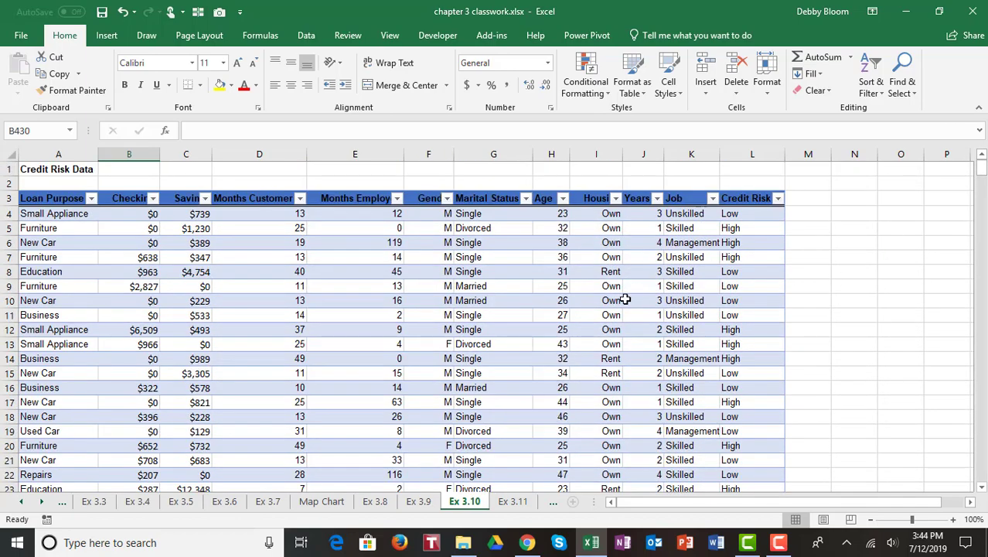
scroll(618, 306, "down", 5)
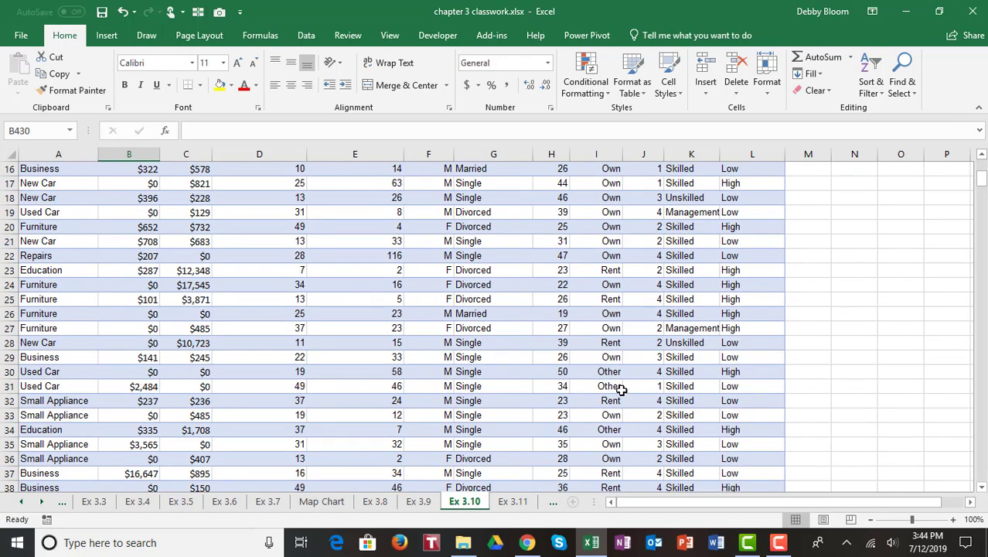
scroll(621, 388, "up", 4)
scroll(621, 389, "up", 1)
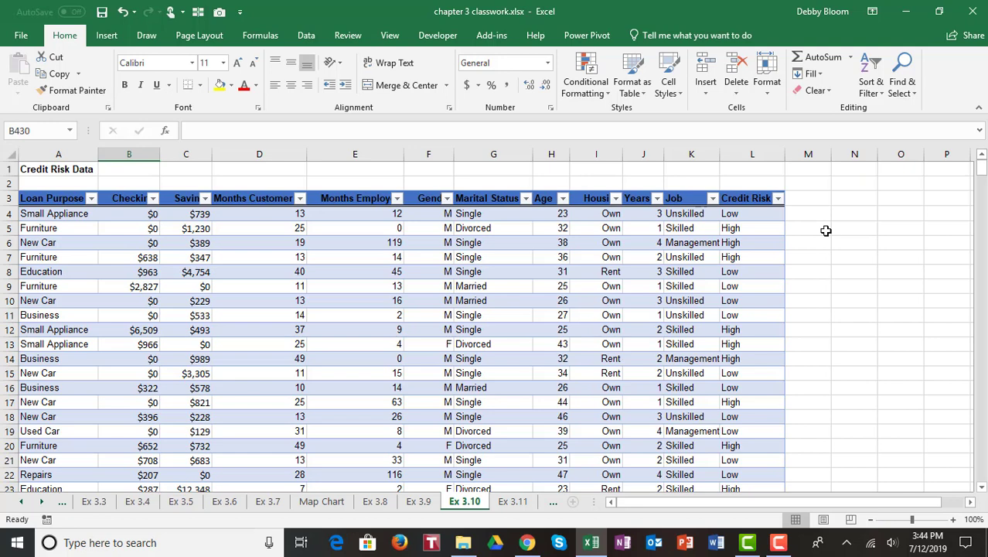
left_click(853, 200)
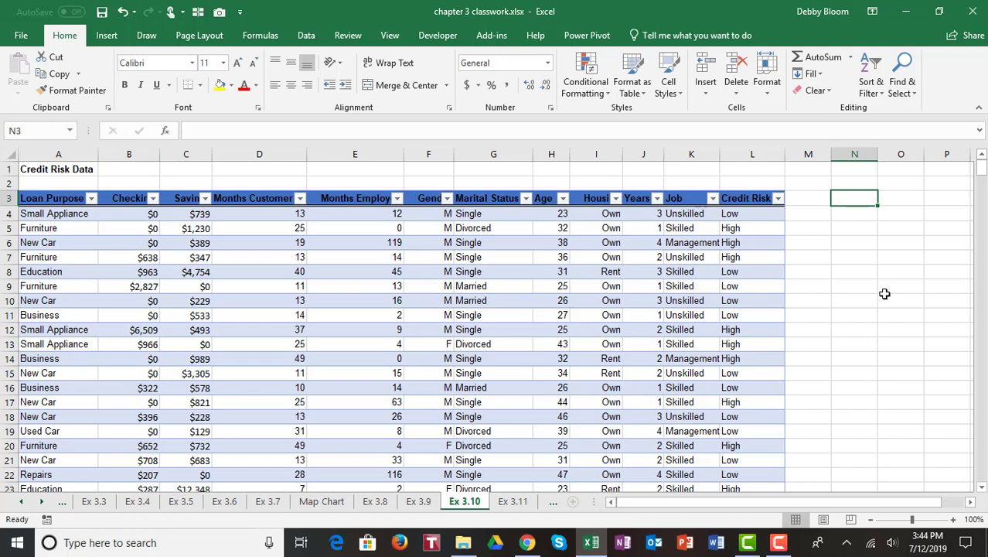
type("Own")
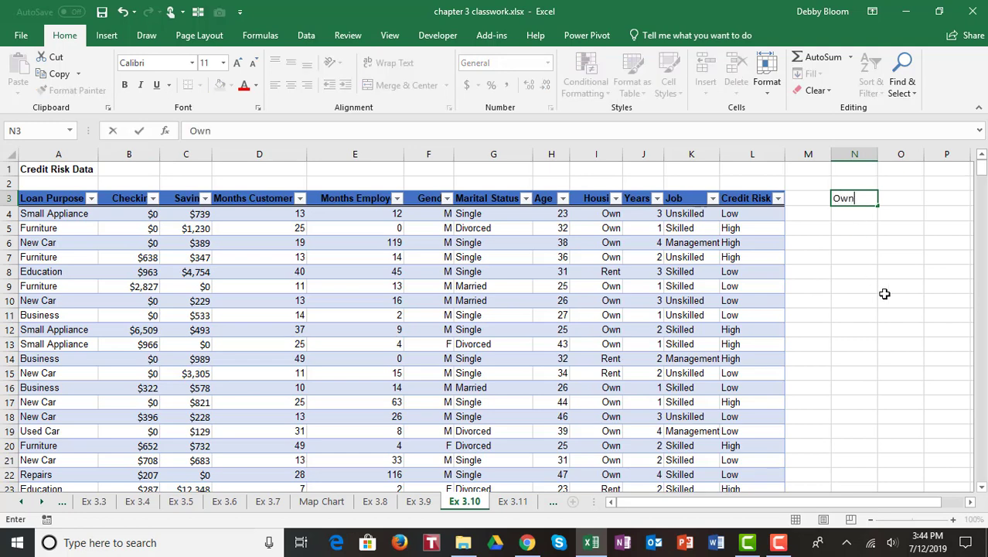
key("Return")
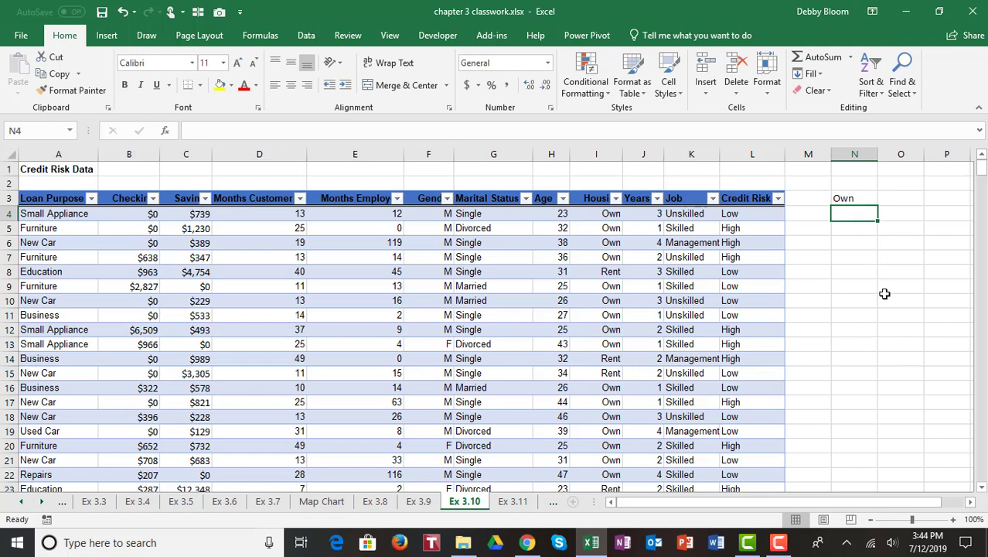
type("Rent")
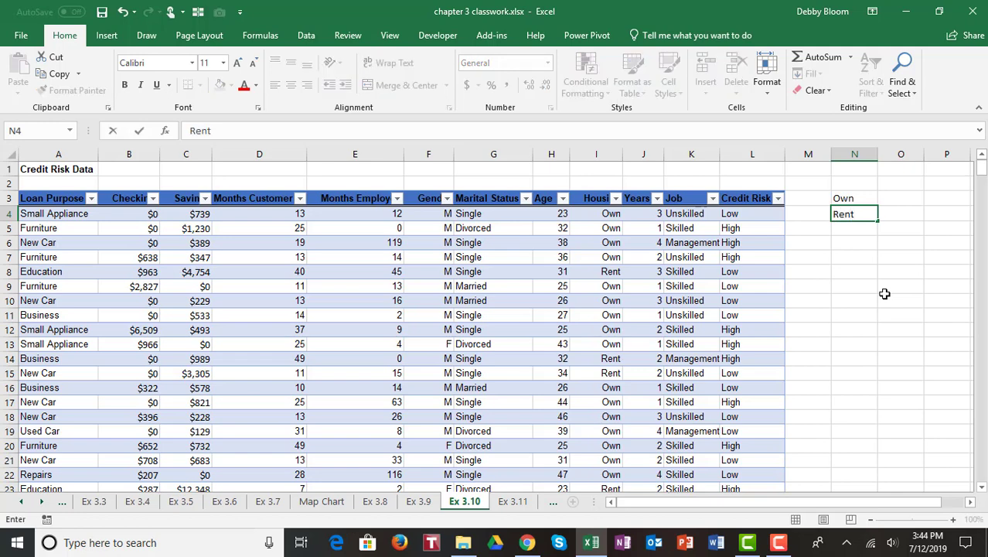
key("Return")
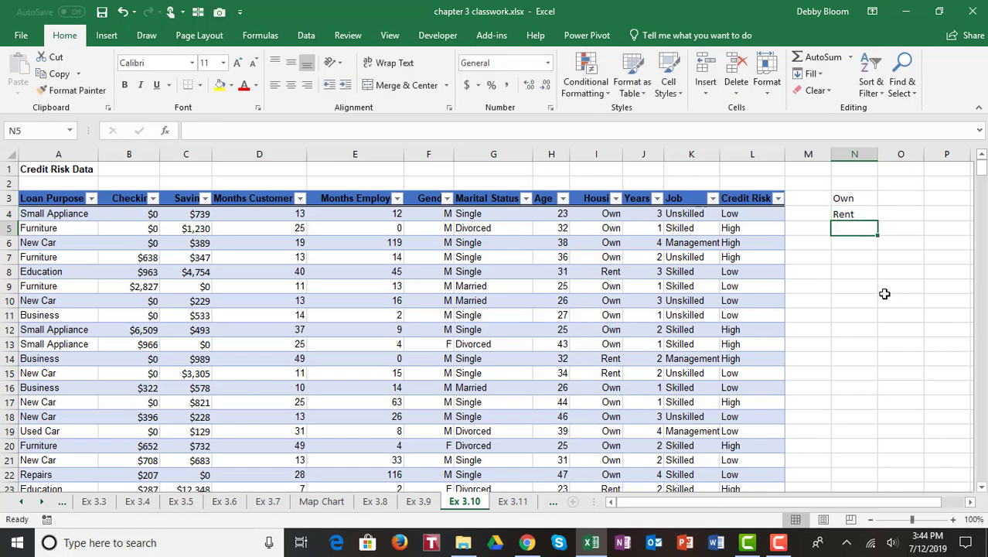
type("Other")
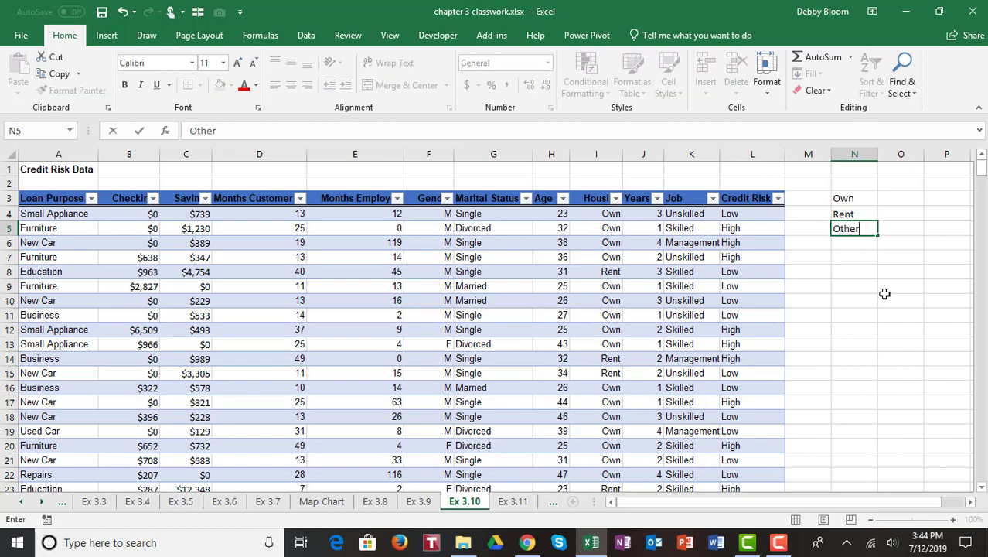
key("Return")
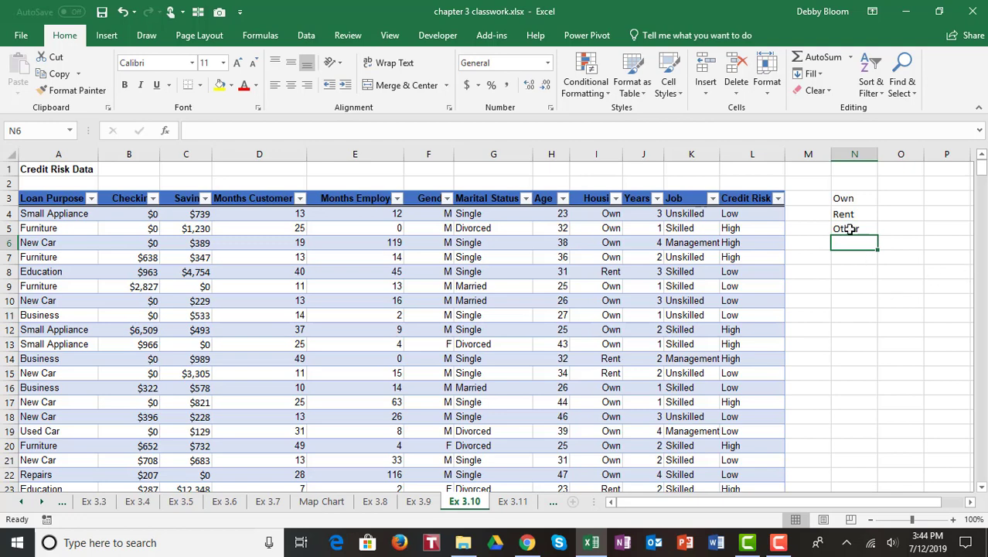
Count the Own entries in O3 with a COUNTIF formula using Table1[Housing] as the range and N3 as the criterion
left_click(899, 198)
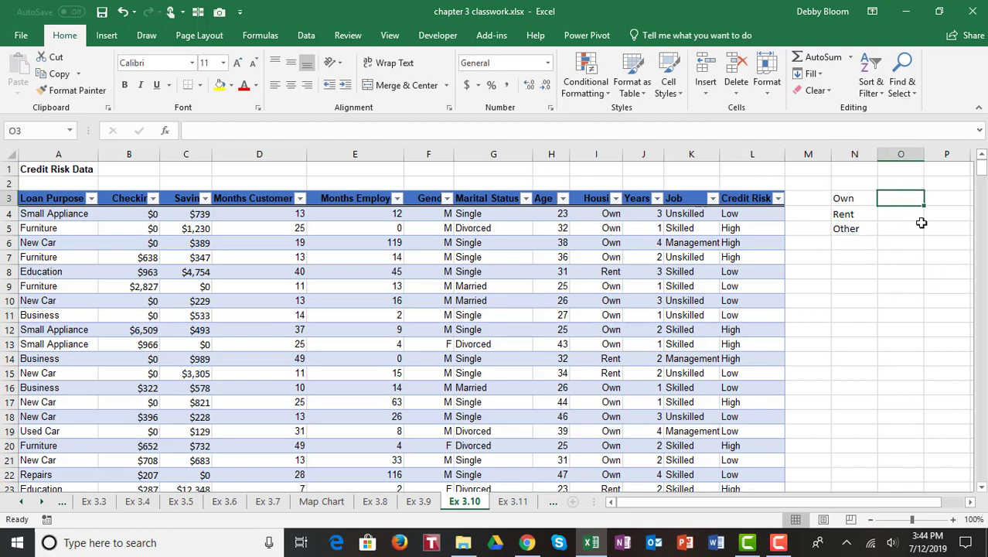
left_click(971, 504)
left_click(972, 504)
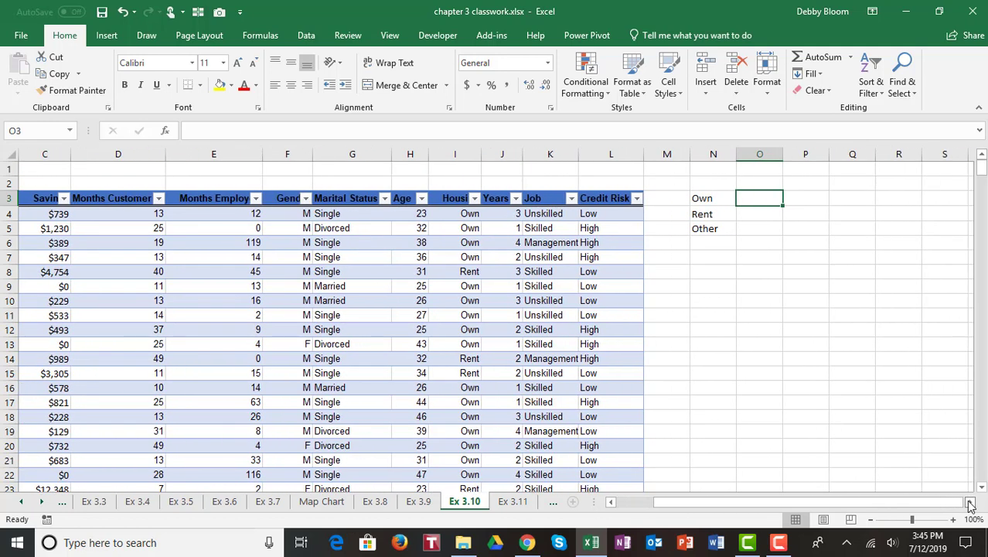
type("=c")
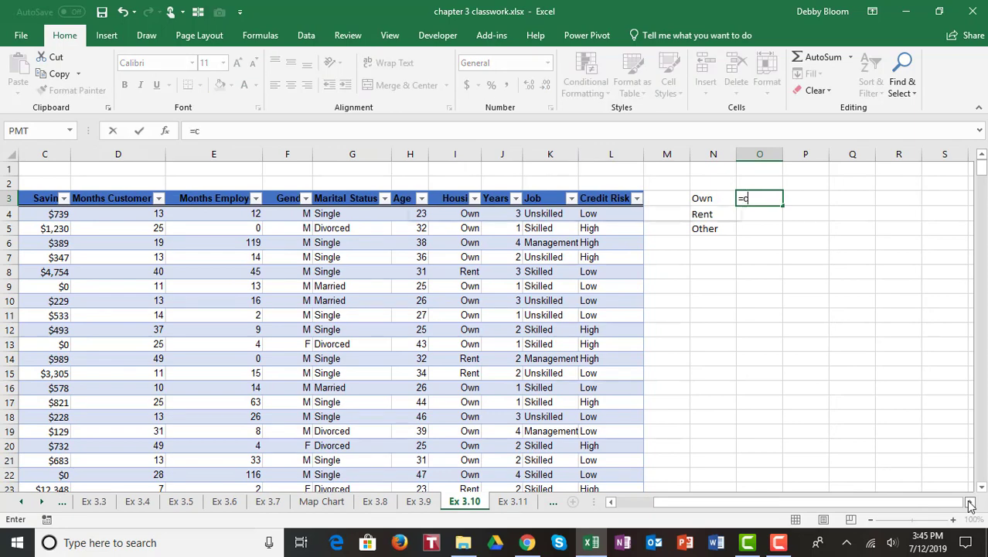
type("ounti")
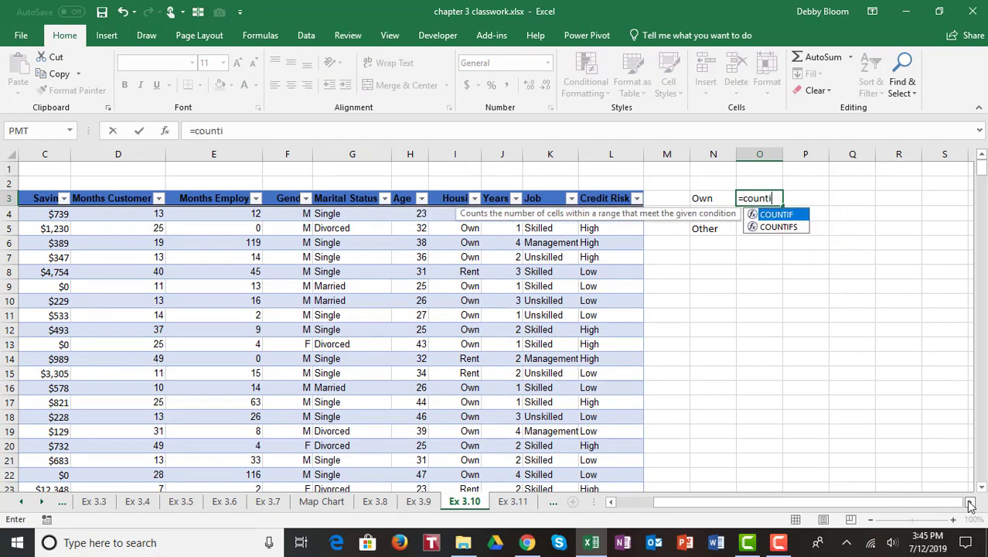
type("f(")
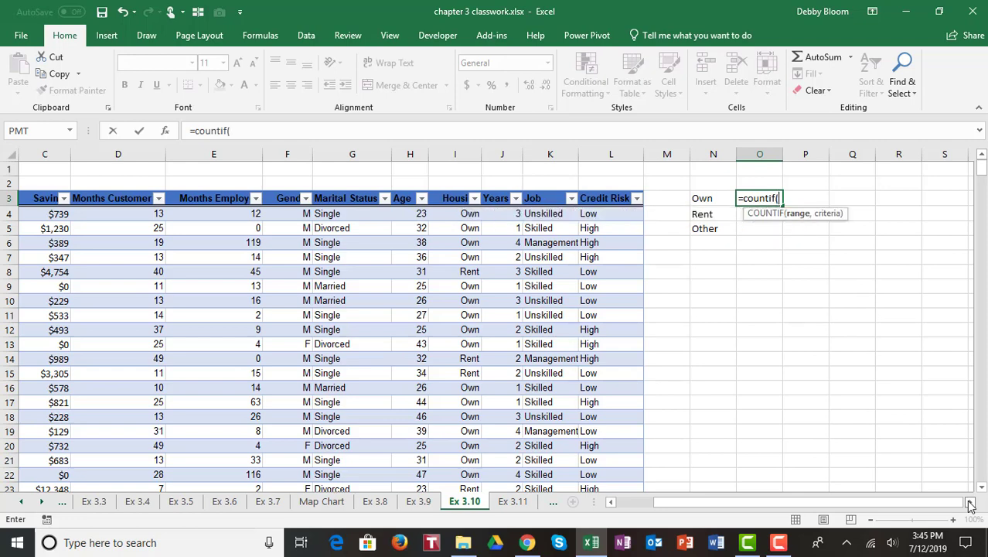
type("ta")
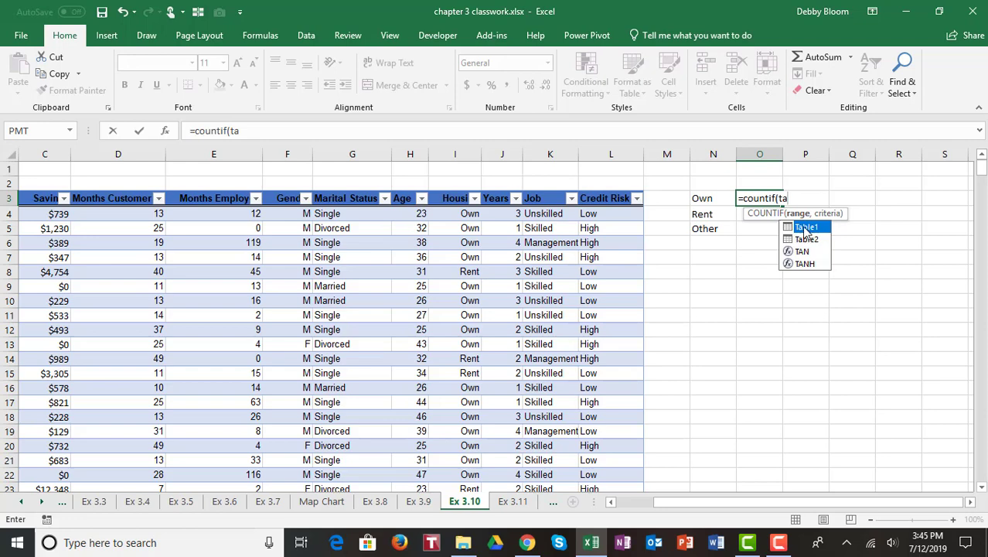
double_click(805, 227)
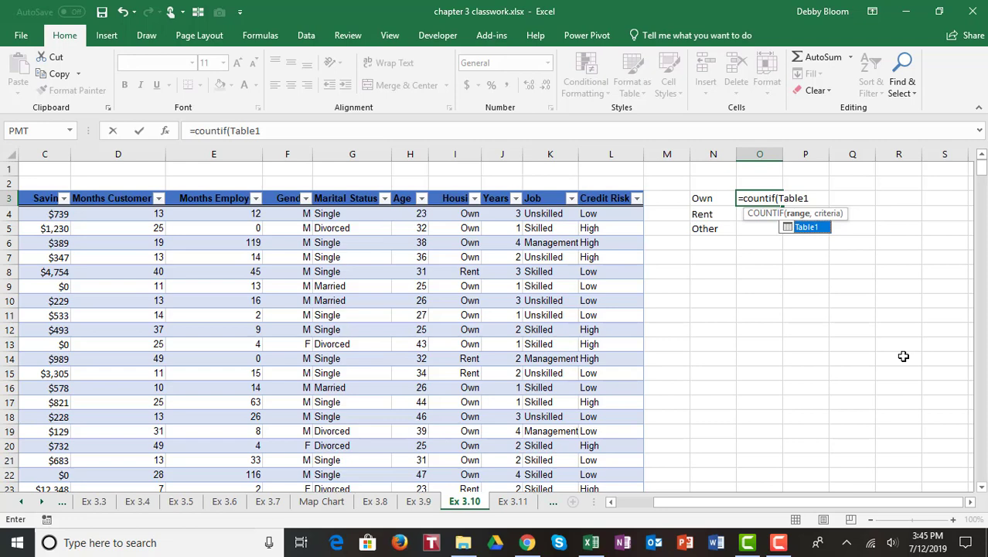
type("[")
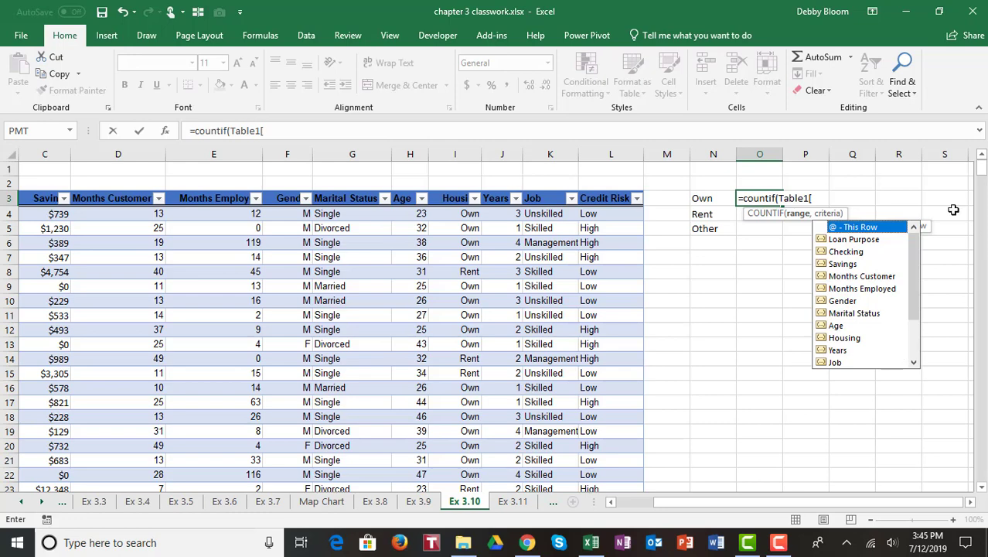
double_click(851, 339)
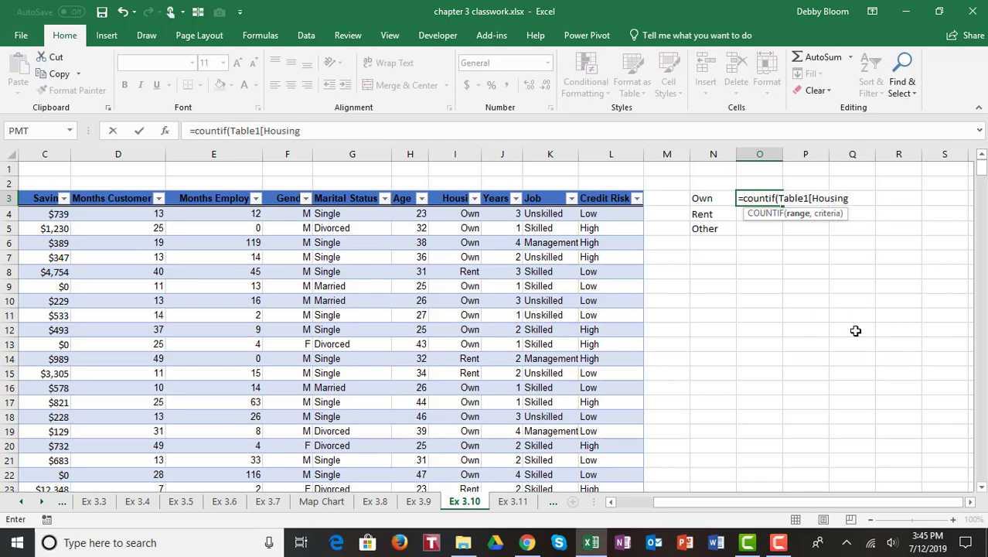
type("],")
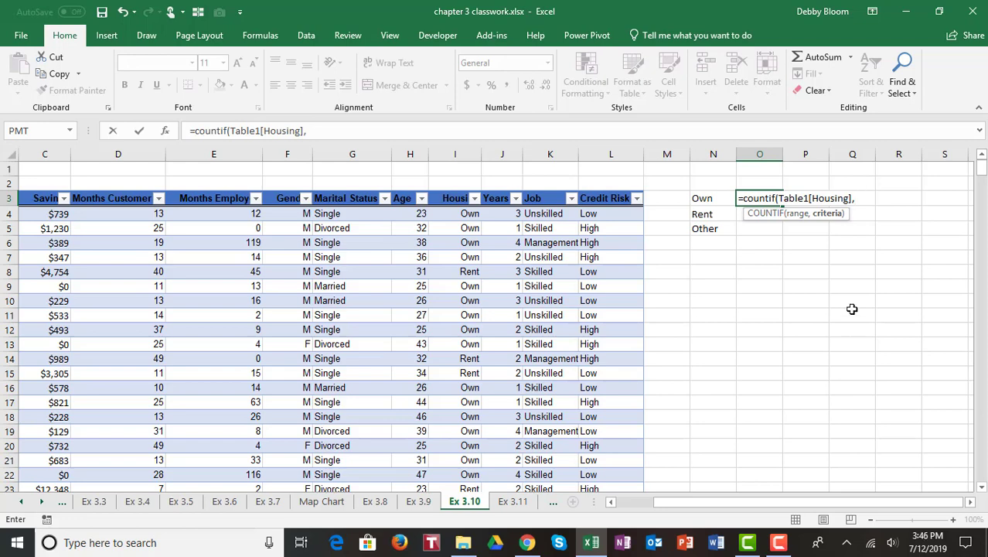
left_click(716, 198)
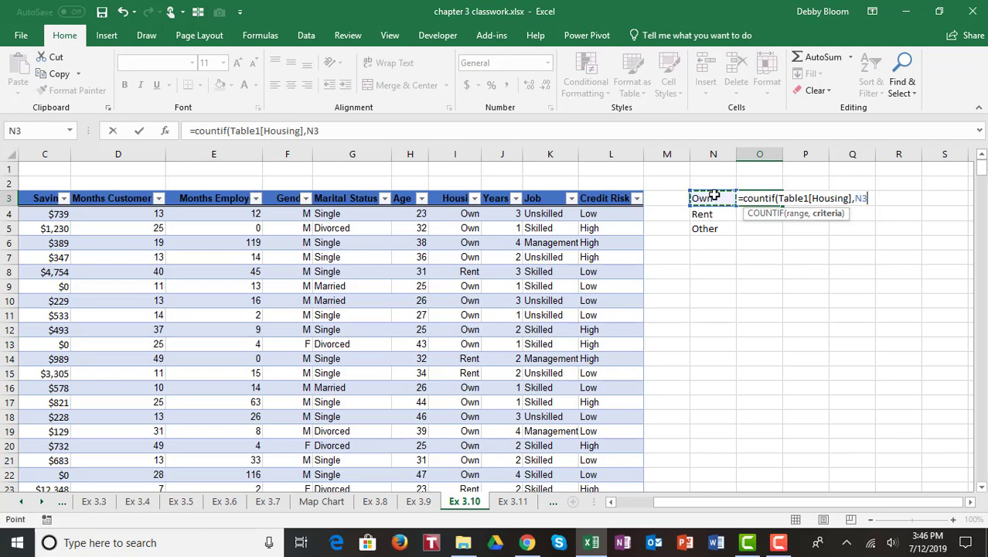
type(")")
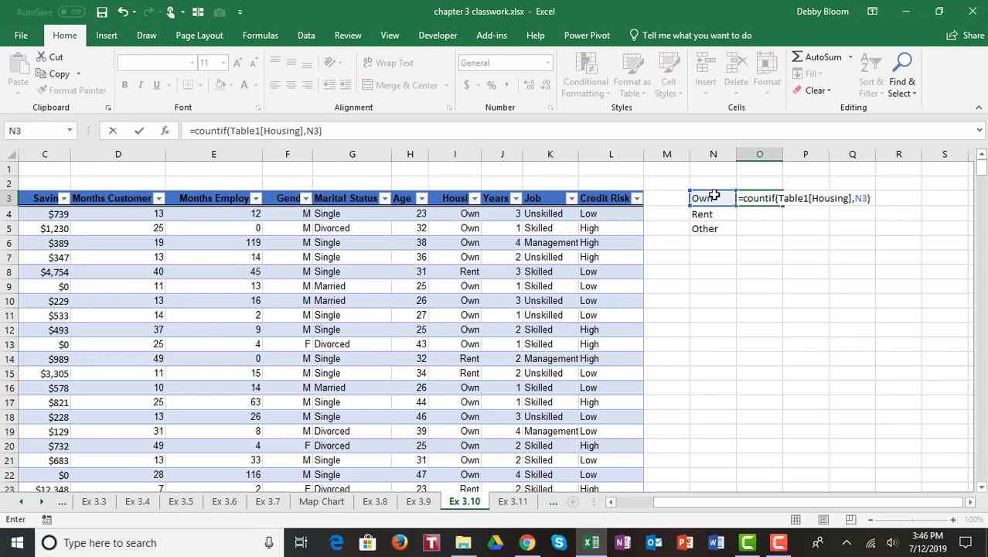
key("Return")
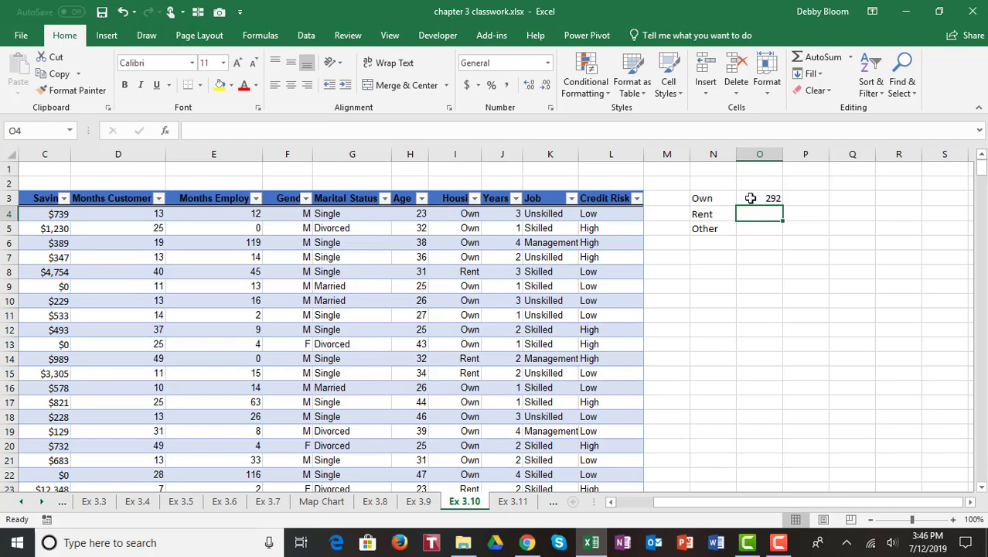
Copy the COUNTIF formula from O3 down to O4:O5 for Rent and Other, and check the copied formulas
left_click(751, 198)
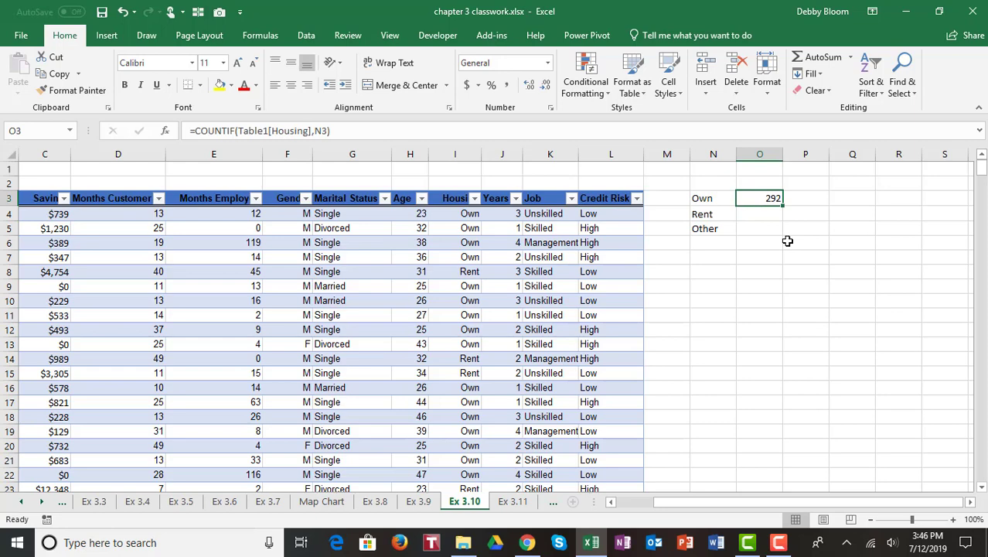
left_click_drag(784, 208, 786, 240)
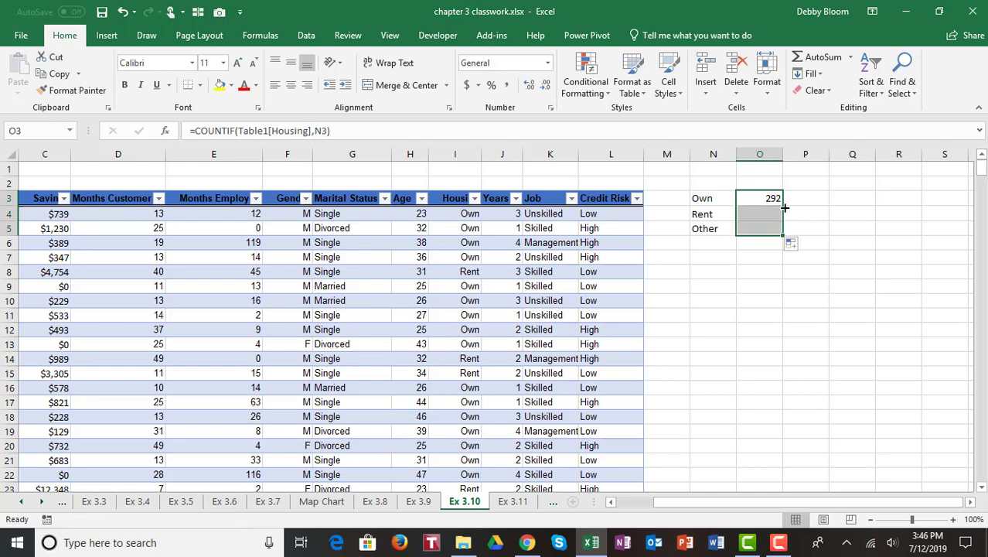
left_click(776, 215)
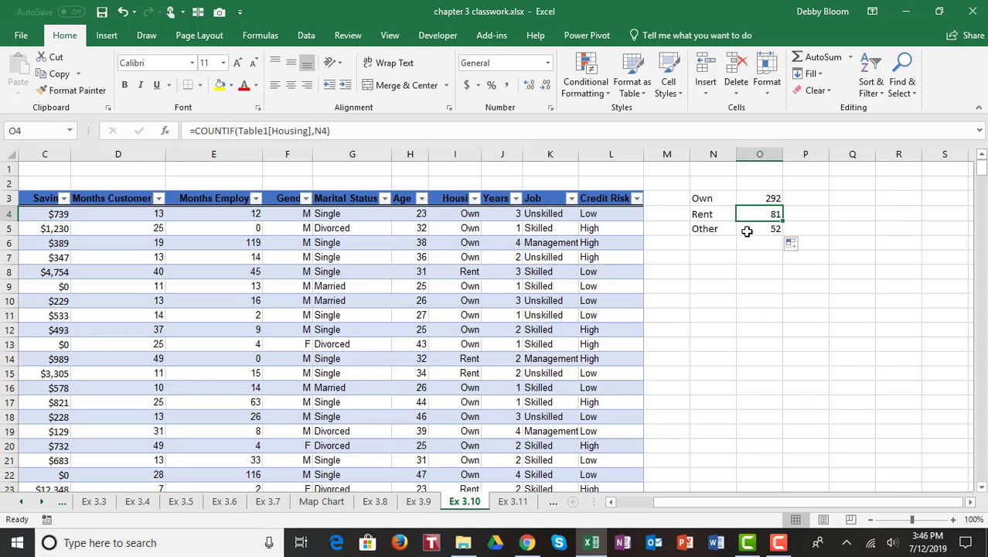
left_click(748, 231)
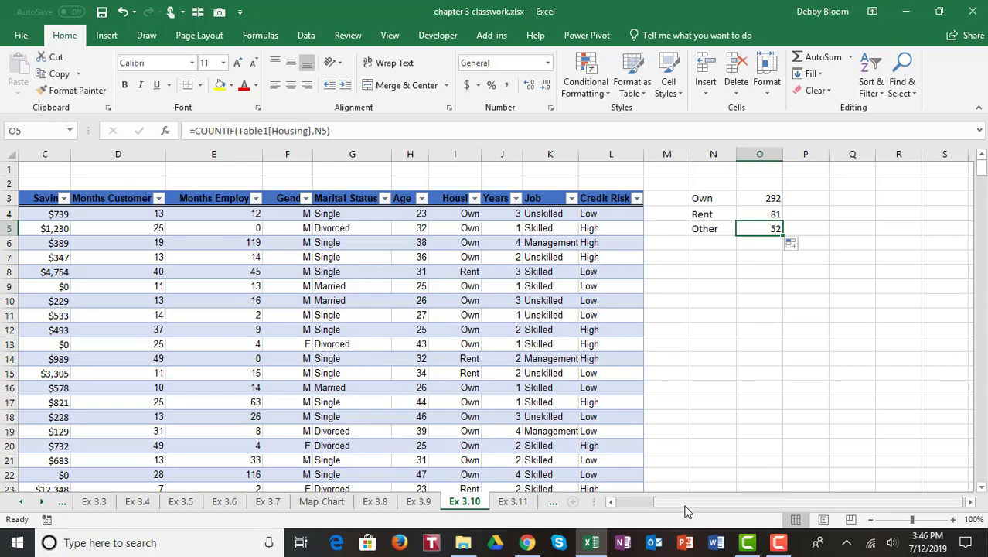
left_click_drag(683, 507, 641, 506)
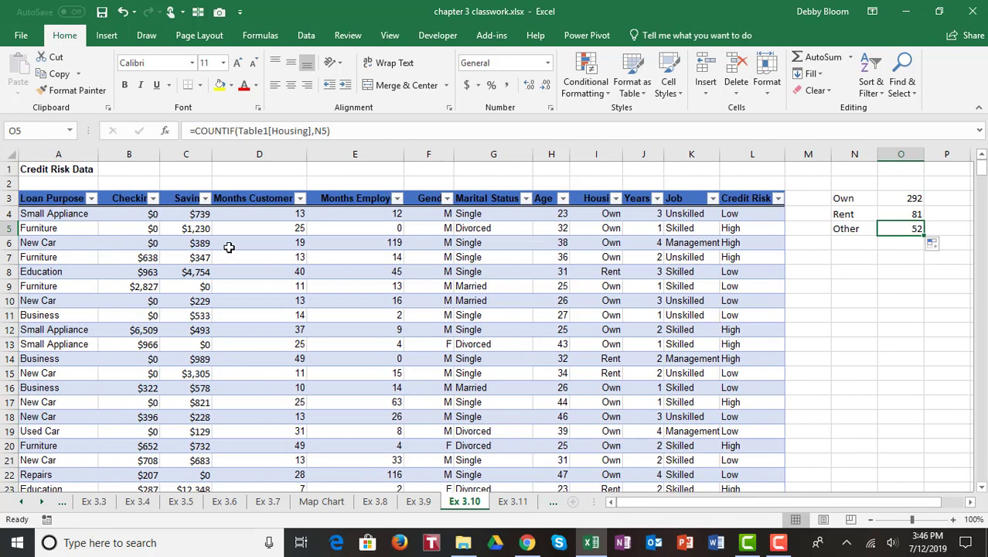
left_click(63, 172)
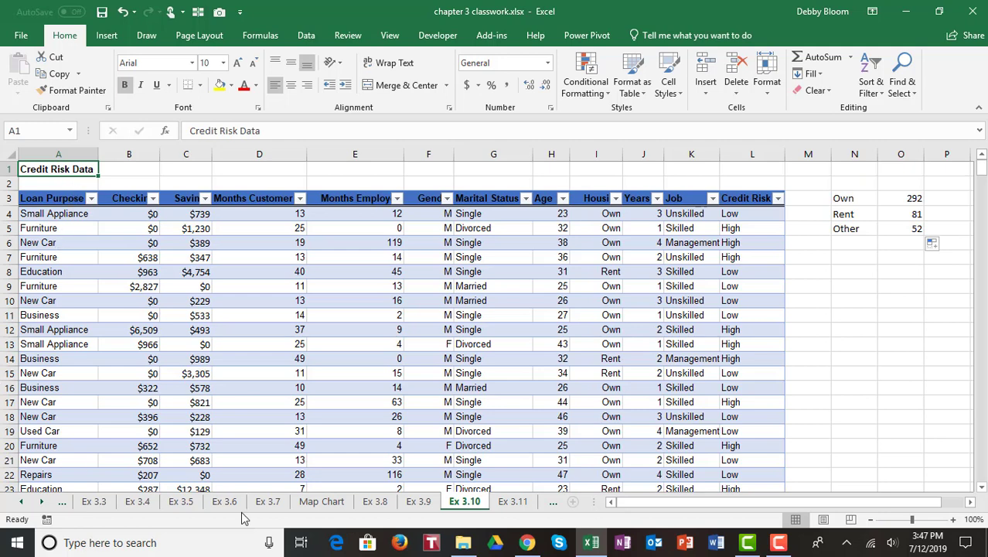
Look briefly at the Ex 3.11 sheet, and switch to the Ex 3.12 purchase orders worksheet
left_click(512, 502)
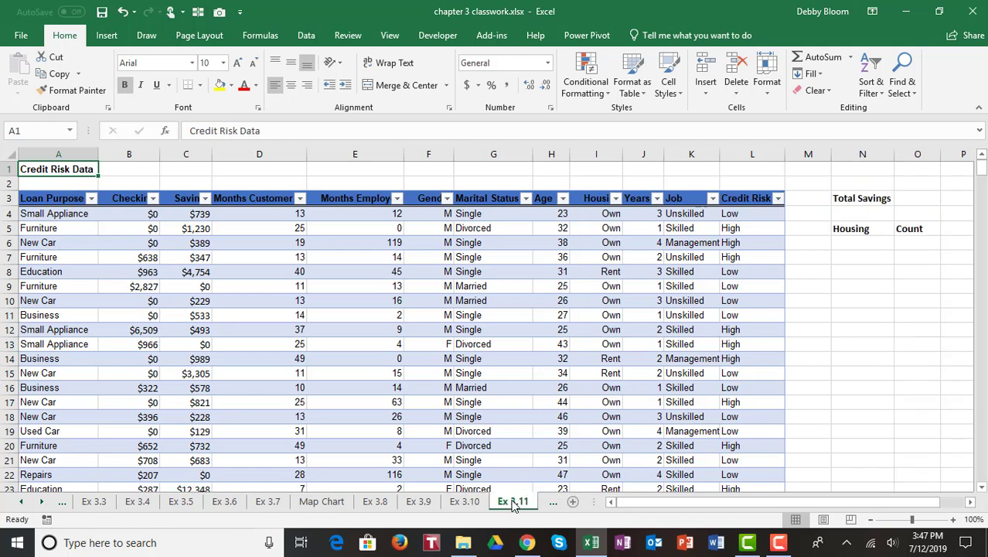
left_click(44, 506)
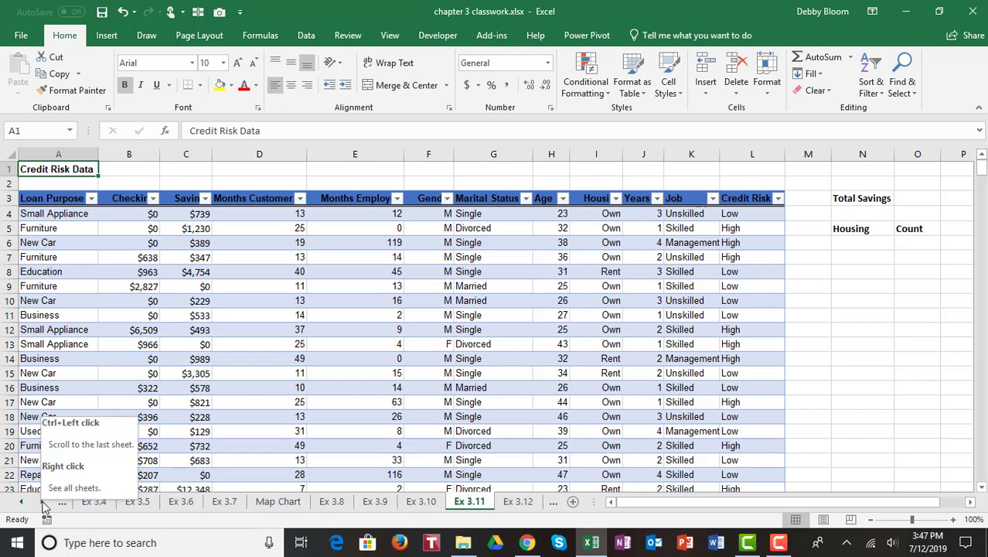
left_click(43, 504)
left_click(44, 504)
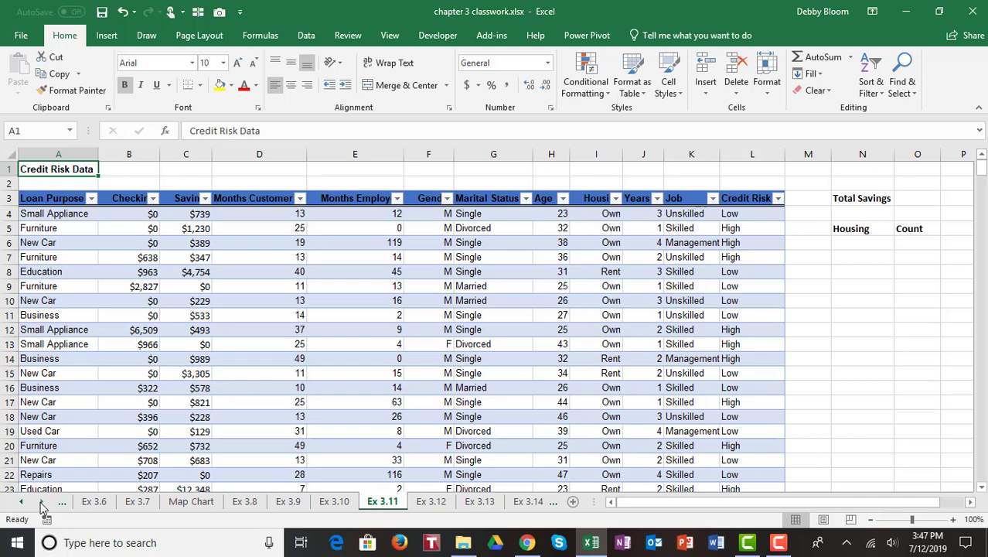
left_click(44, 504)
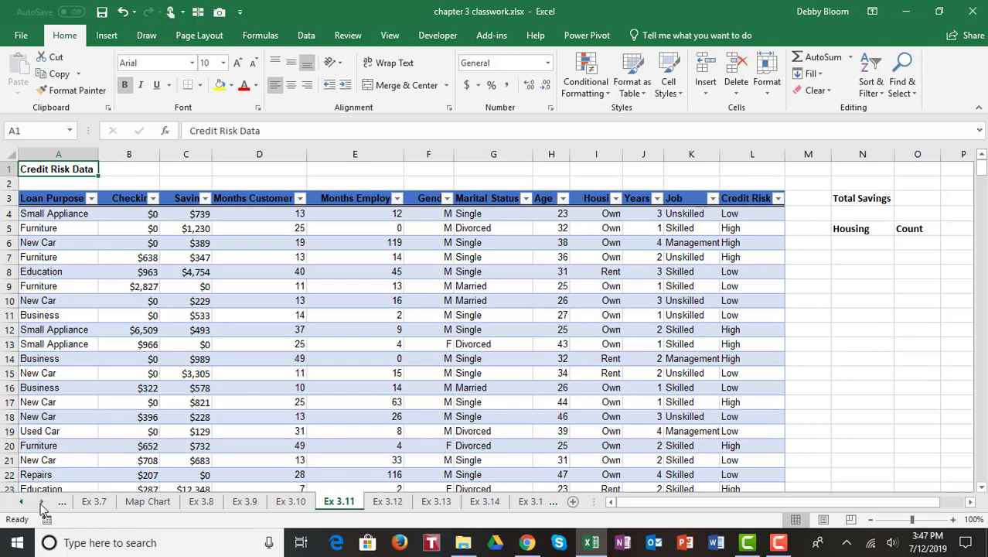
left_click(43, 504)
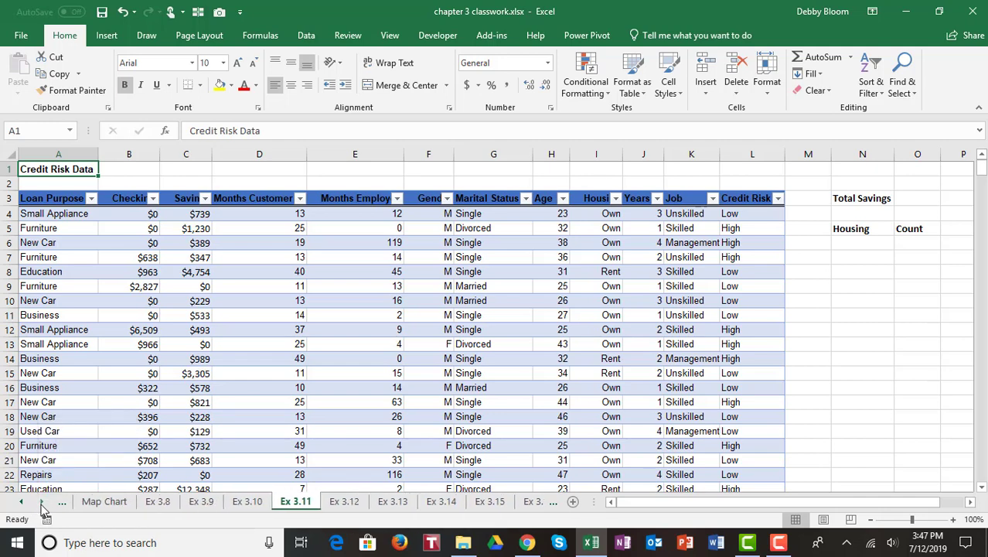
left_click(344, 503)
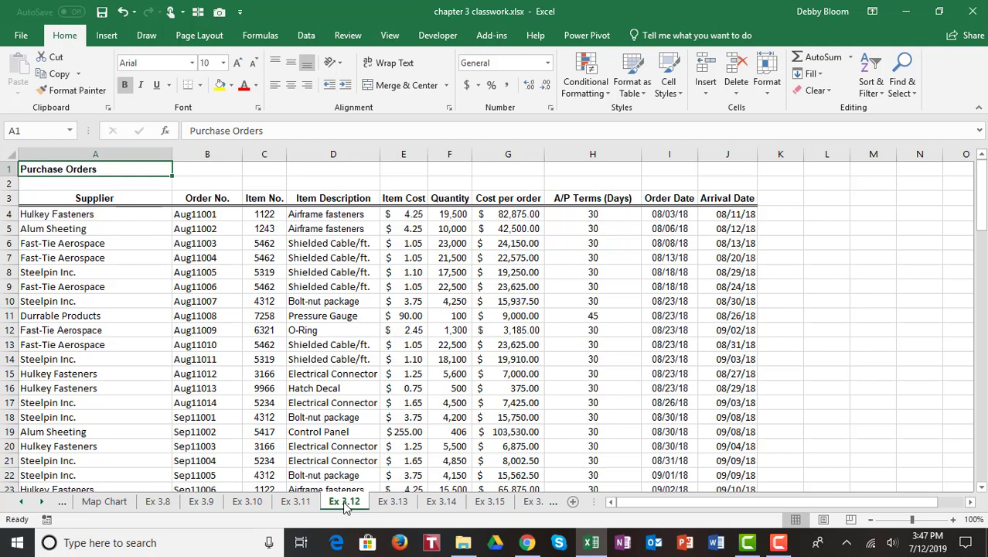
Examine the Supplier, Item Description and Order Date columns of the purchase orders for how their entries are arranged and repeated
left_click(126, 214)
mouse_move(126, 214)
left_mouse_down()
mouse_move(148, 271)
mouse_move(104, 442)
mouse_move(107, 476)
left_mouse_up()
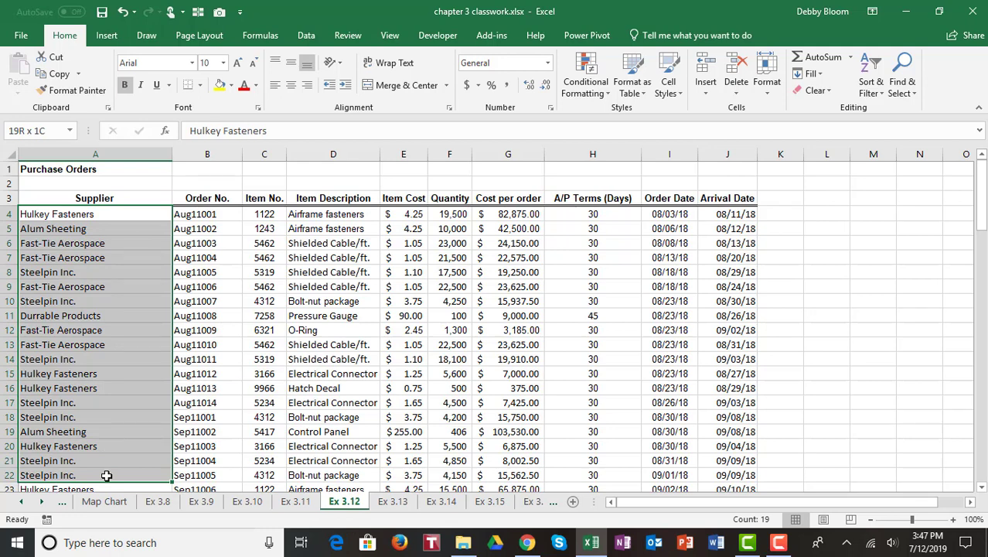
left_click_drag(106, 475, 123, 209)
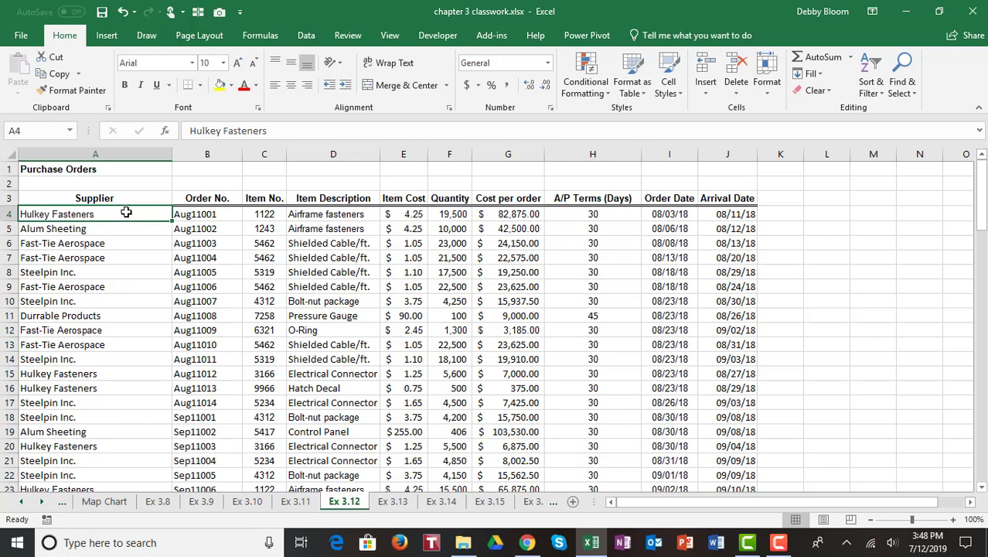
left_click_drag(126, 212, 76, 492)
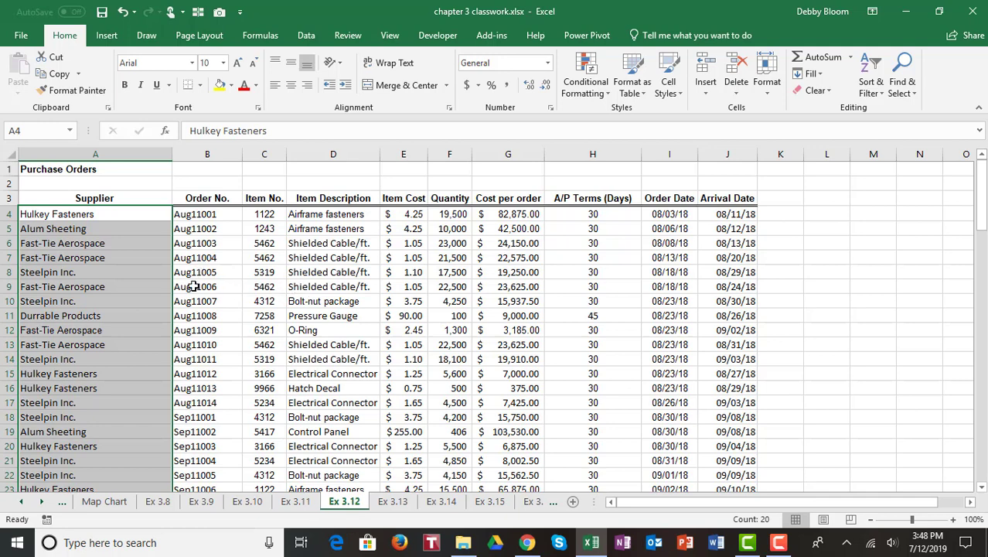
left_click(138, 259)
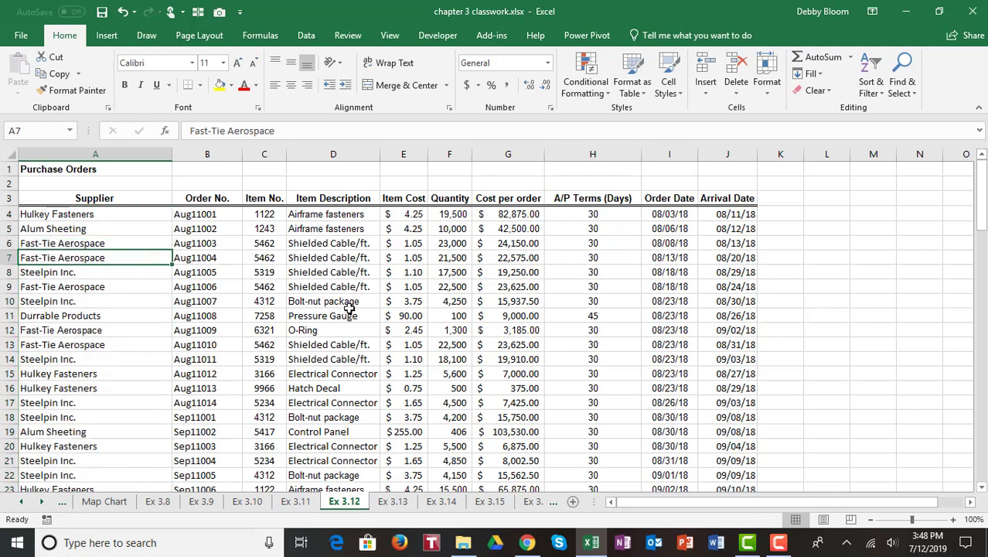
left_click(129, 300)
left_click(116, 330)
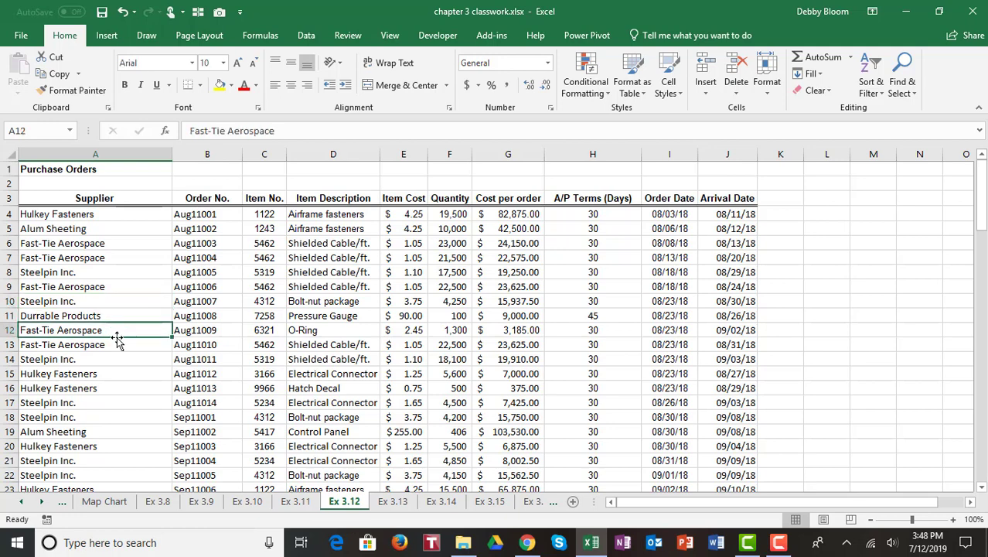
left_click(106, 361)
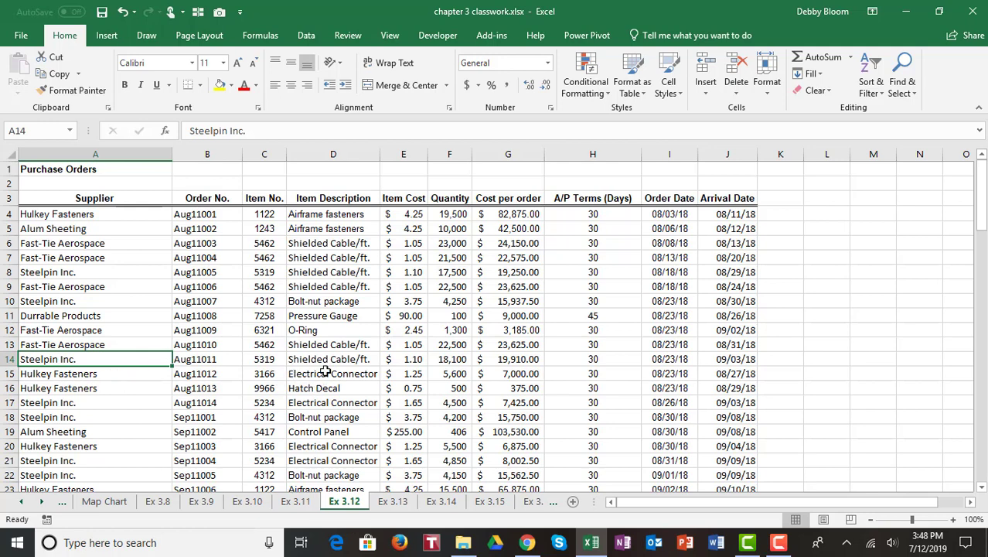
left_click(338, 289)
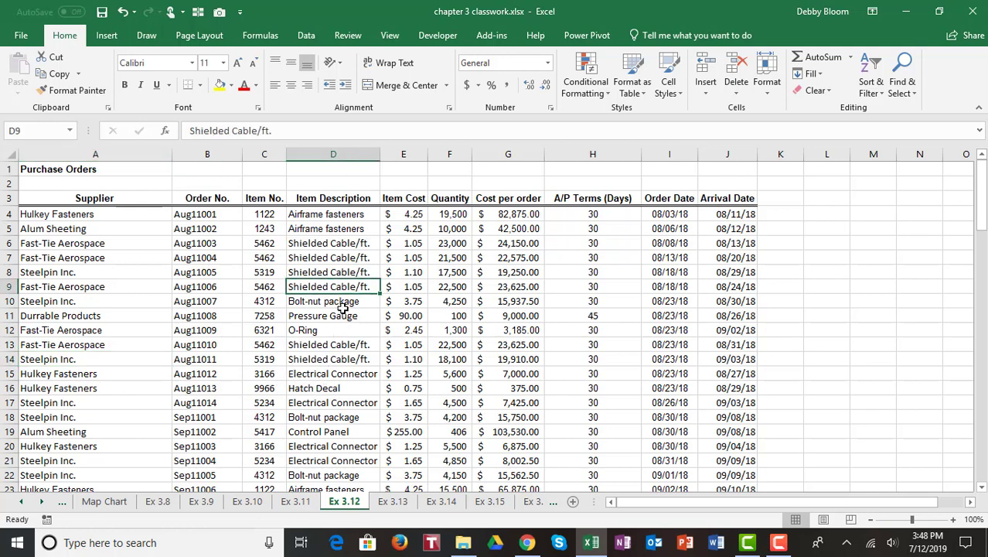
left_click(334, 363)
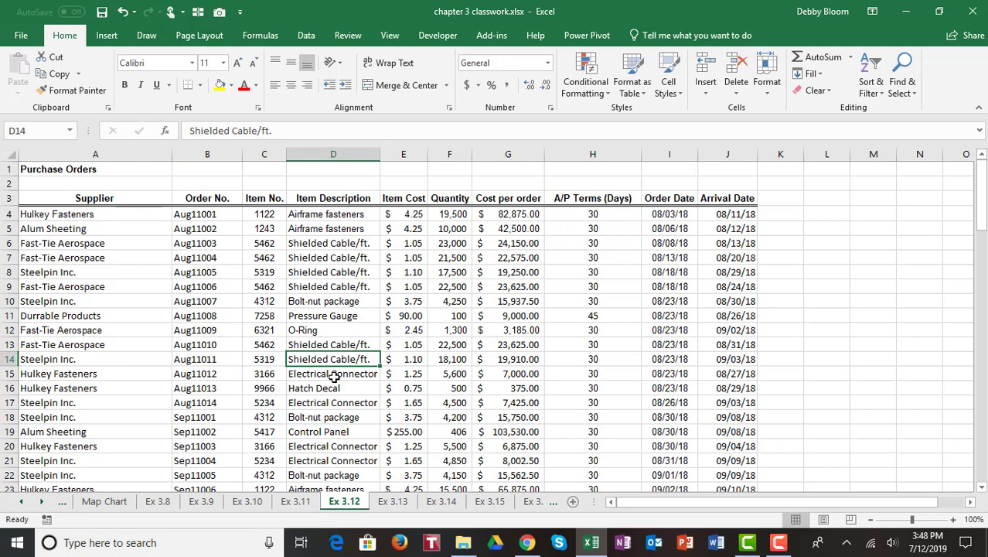
left_click(663, 286)
left_click(673, 369)
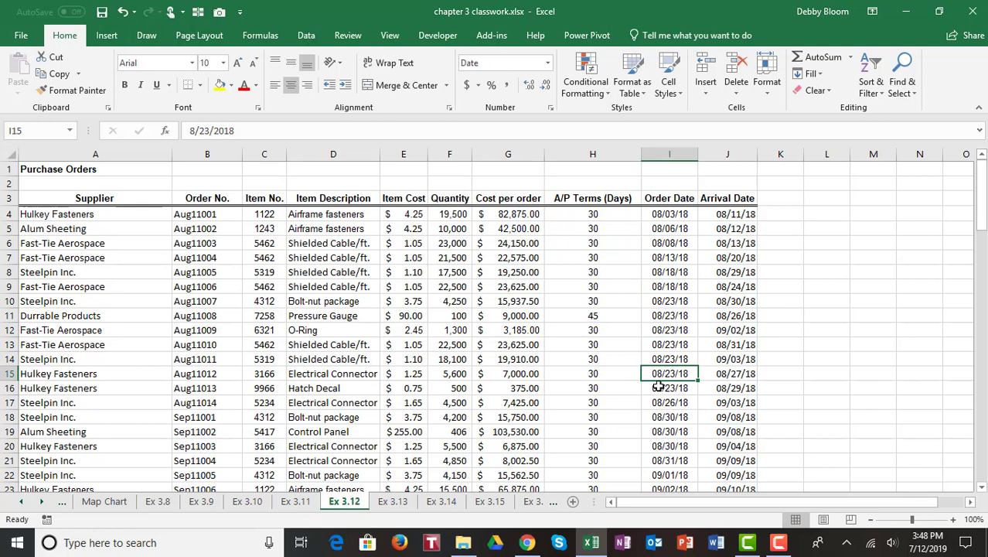
left_click(98, 280)
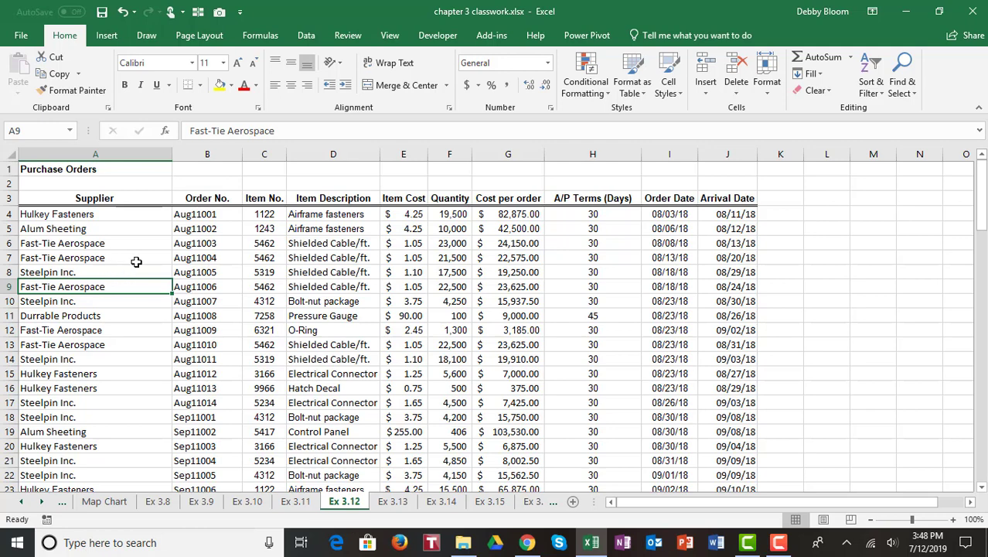
Sort the purchase orders on the Ex 3.12 sheet by Supplier from A to Z
left_click(307, 36)
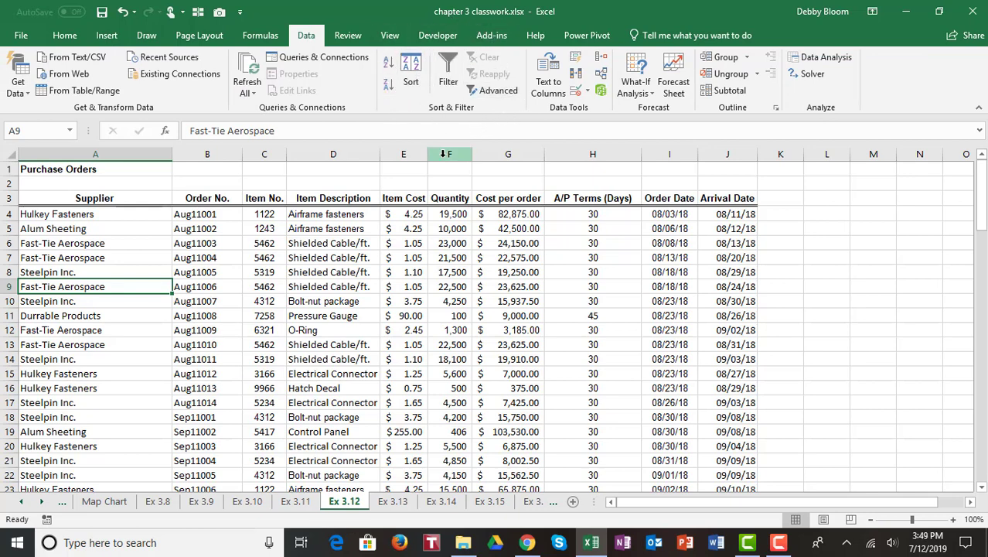
left_click(64, 36)
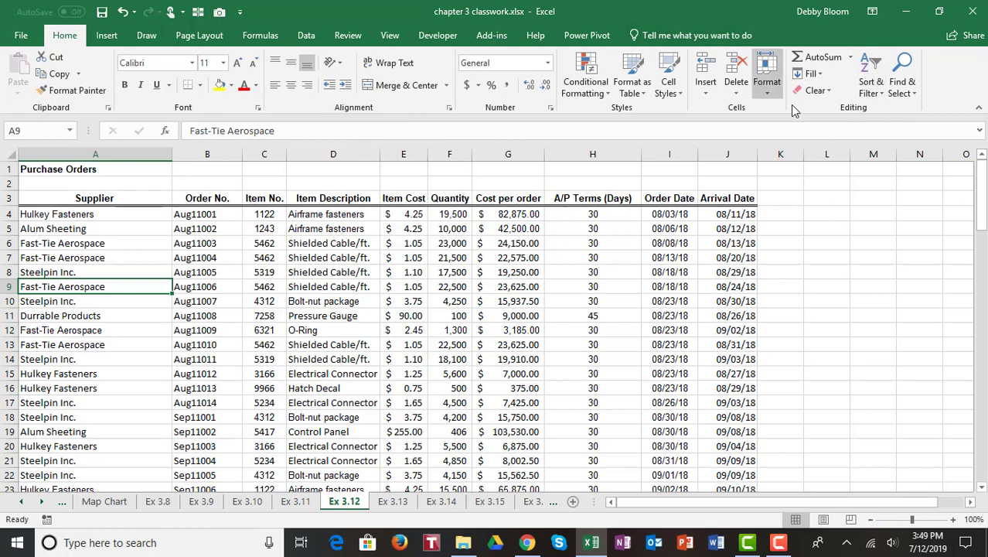
left_click(876, 78)
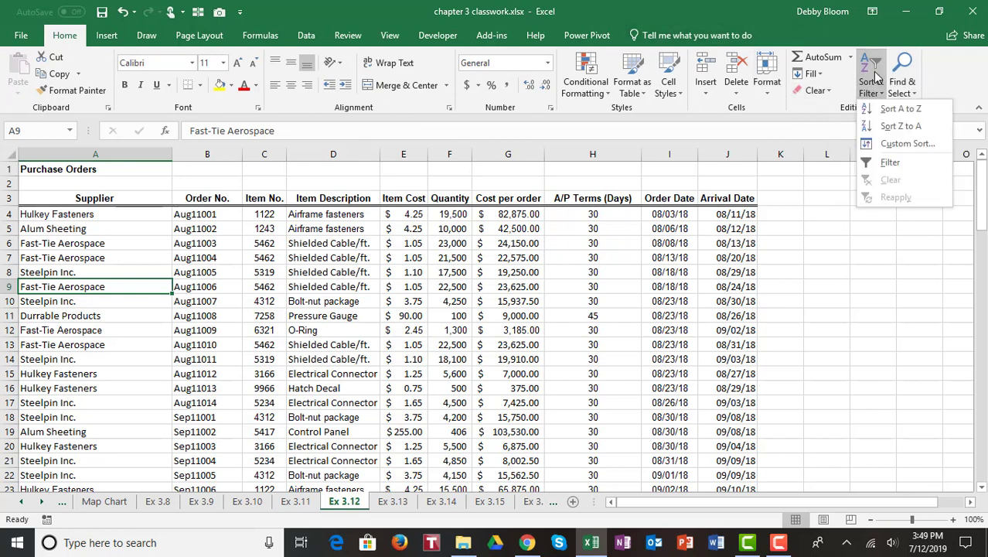
left_click(876, 78)
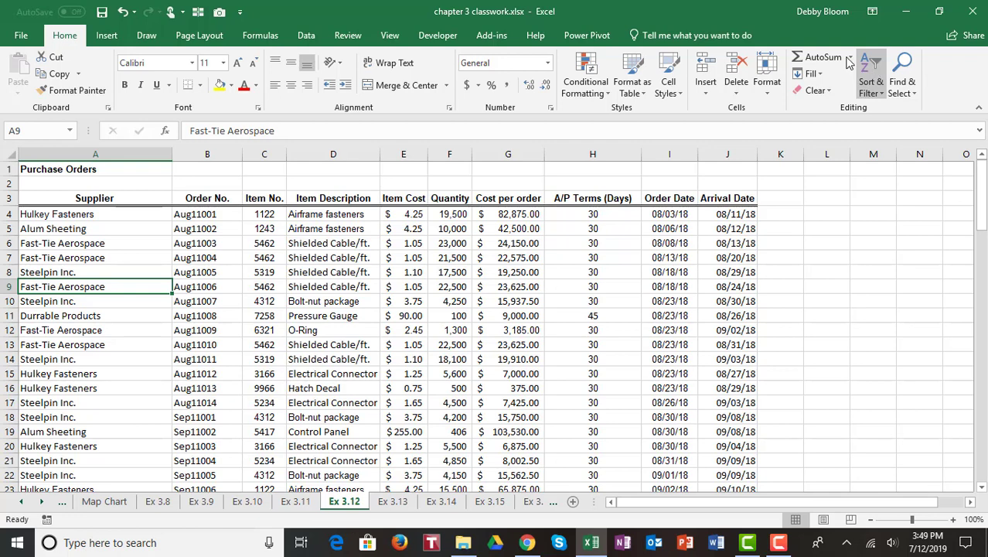
left_click(307, 37)
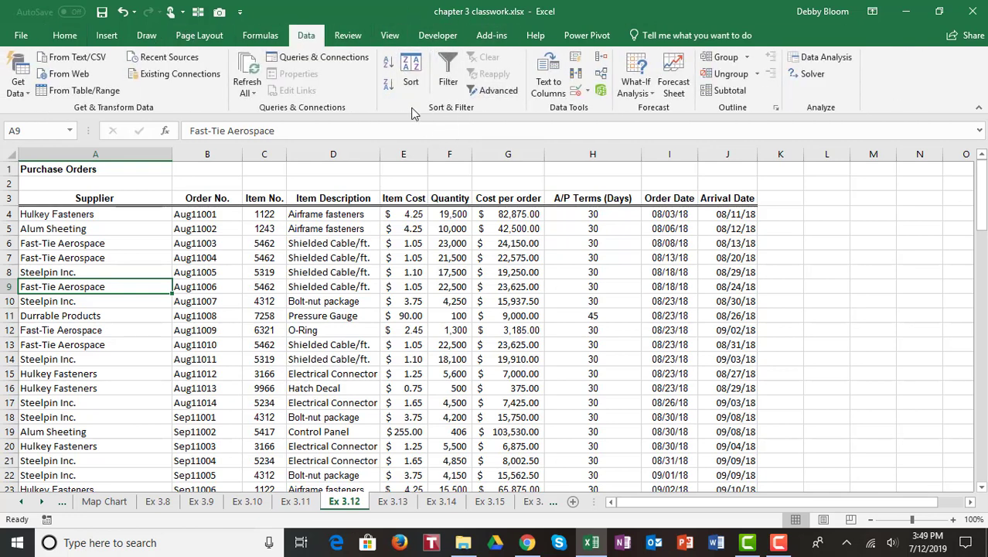
left_click(389, 68)
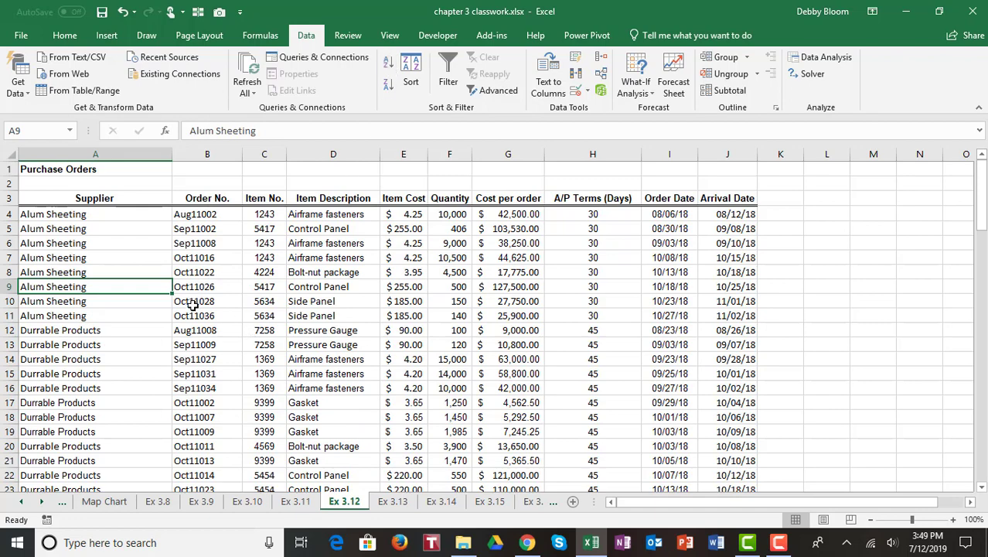
Examine how the purchase orders are grouped by supplier and how items are ordered within each group
scroll(155, 324, "down", 2)
scroll(155, 324, "up", 2)
left_click(371, 359)
left_click(500, 354)
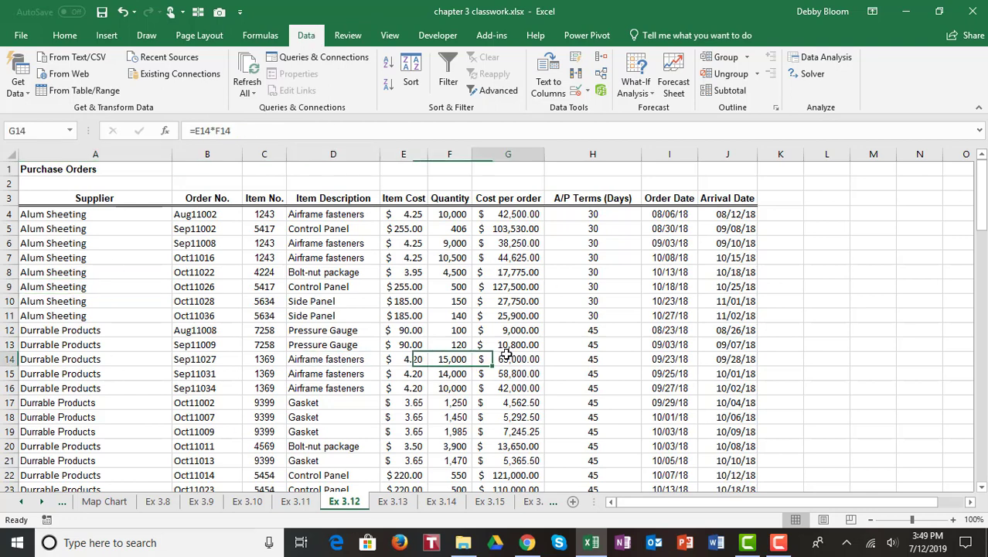
left_click(651, 342)
left_click(442, 275)
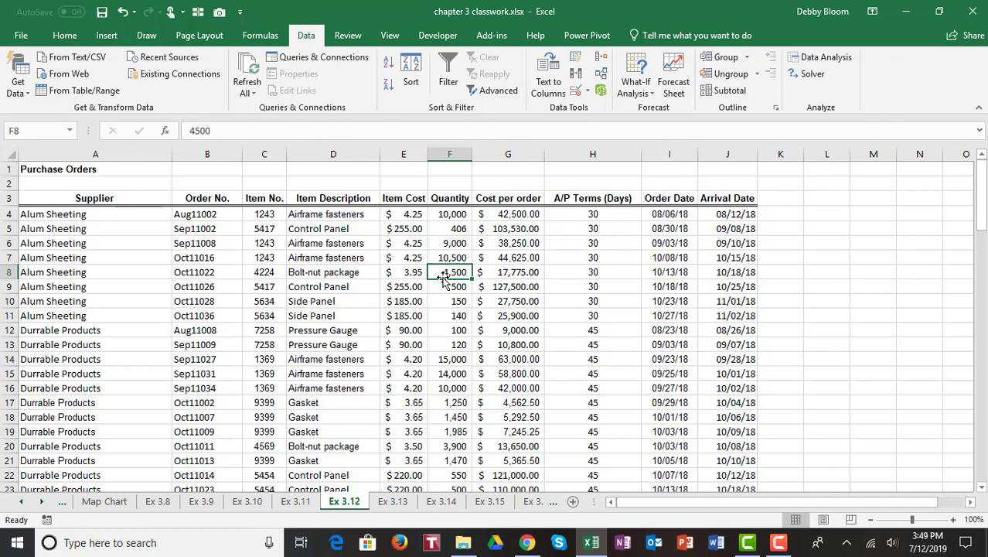
left_click(280, 275)
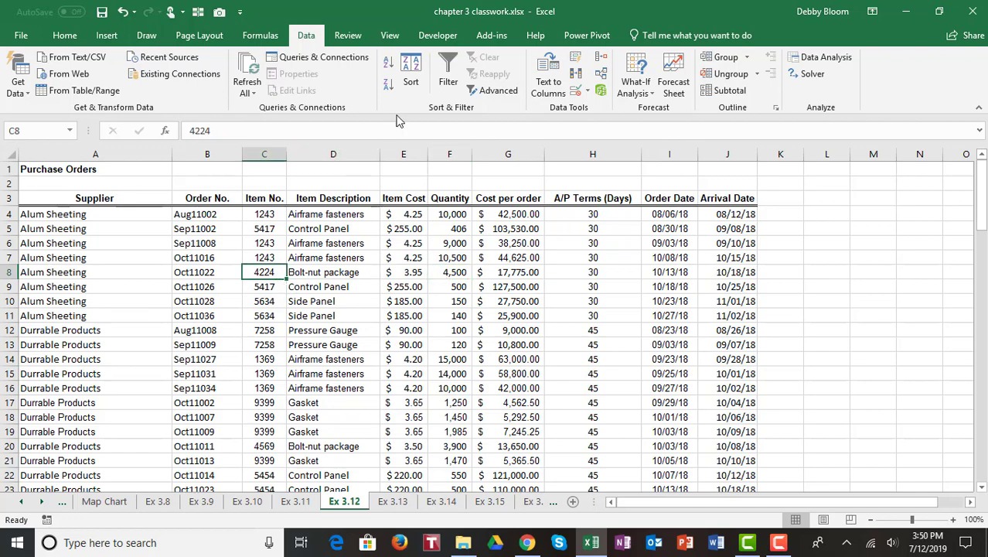
Sort the purchase orders by Supplier and then by Item Description, both on cell values A to Z, and check the resulting order
left_click(413, 71)
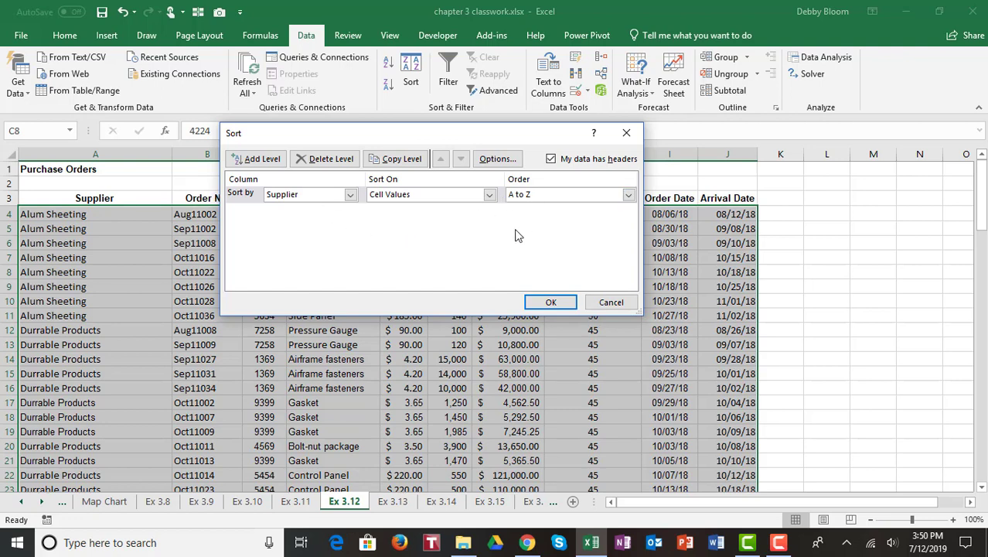
left_click(262, 159)
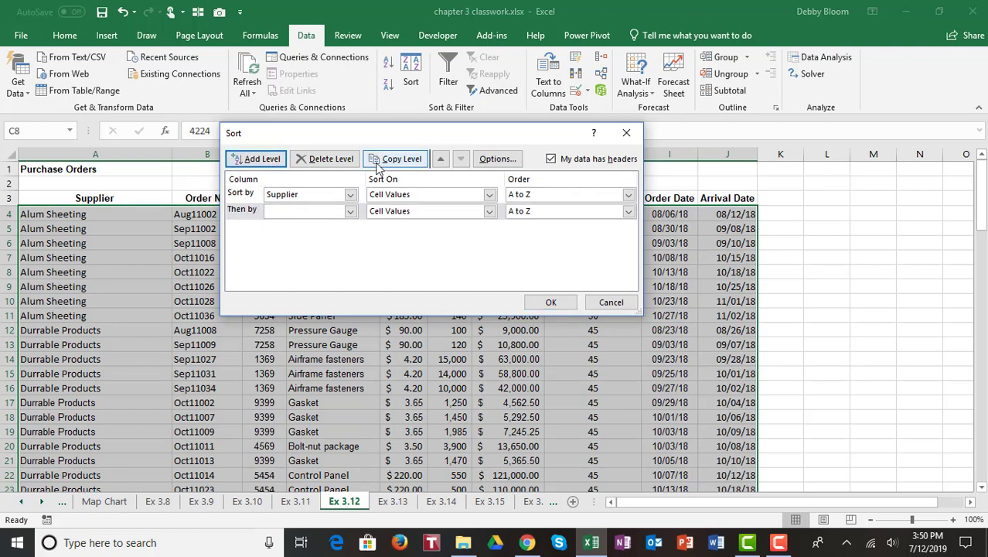
left_click_drag(382, 133, 580, 96)
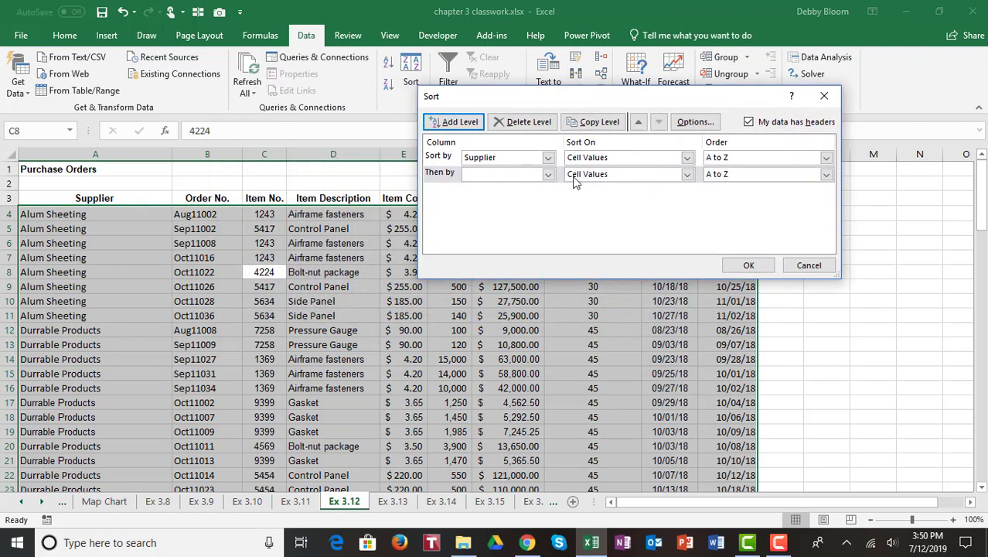
left_click(547, 176)
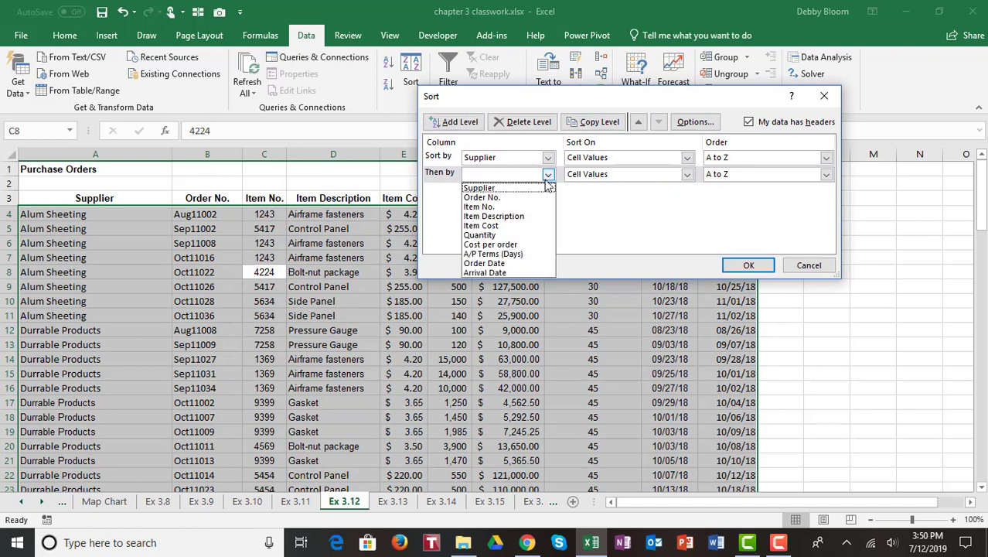
left_click(523, 216)
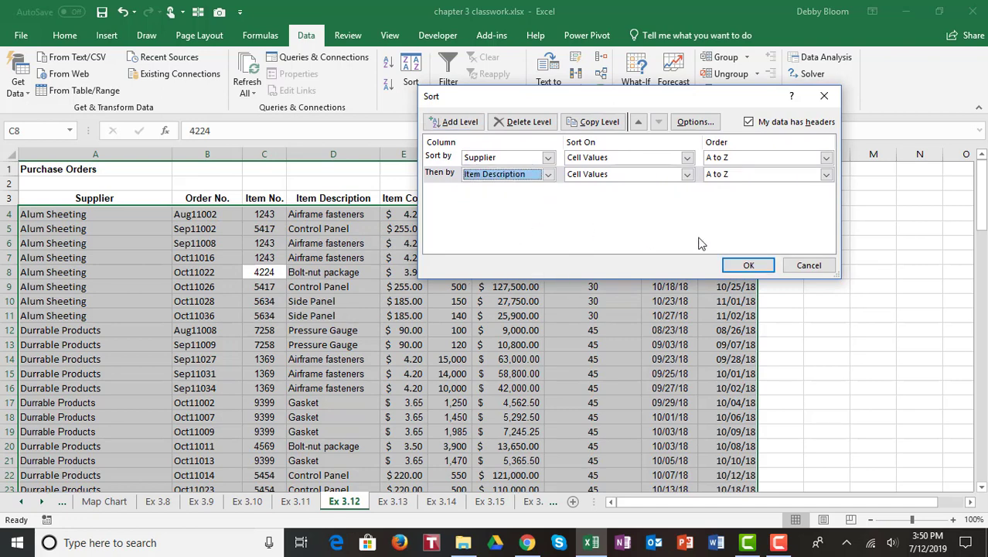
left_click(746, 266)
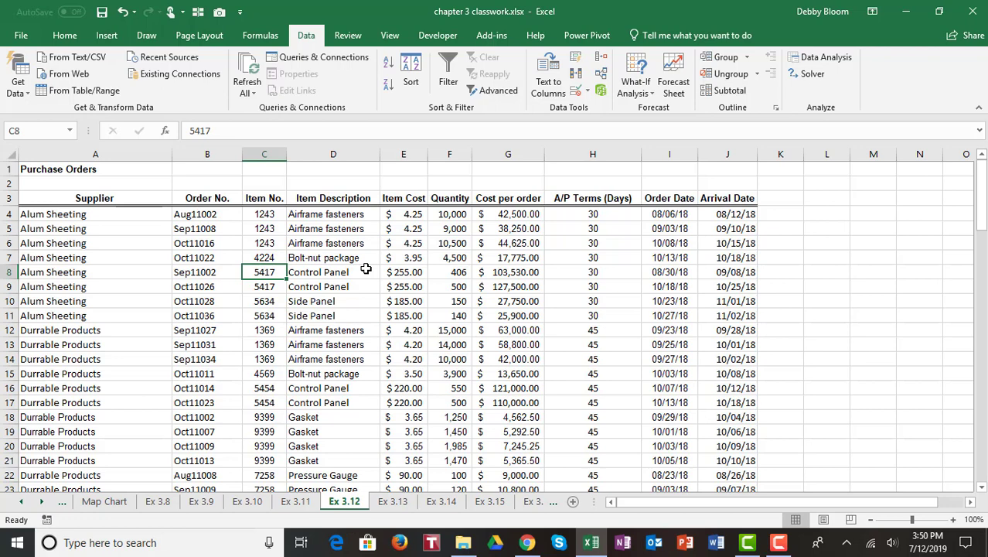
left_click(94, 331)
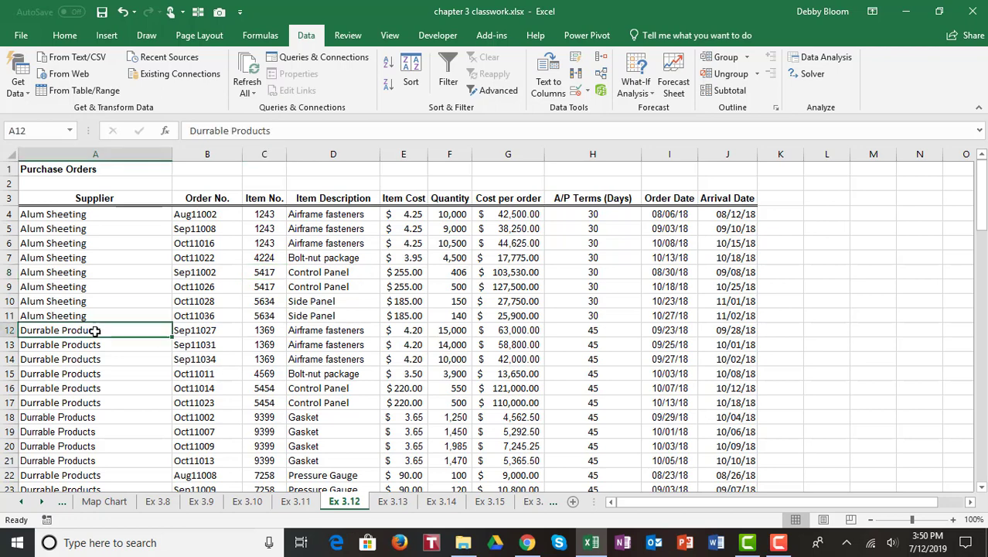
left_click(394, 356)
left_click_drag(542, 330, 545, 331)
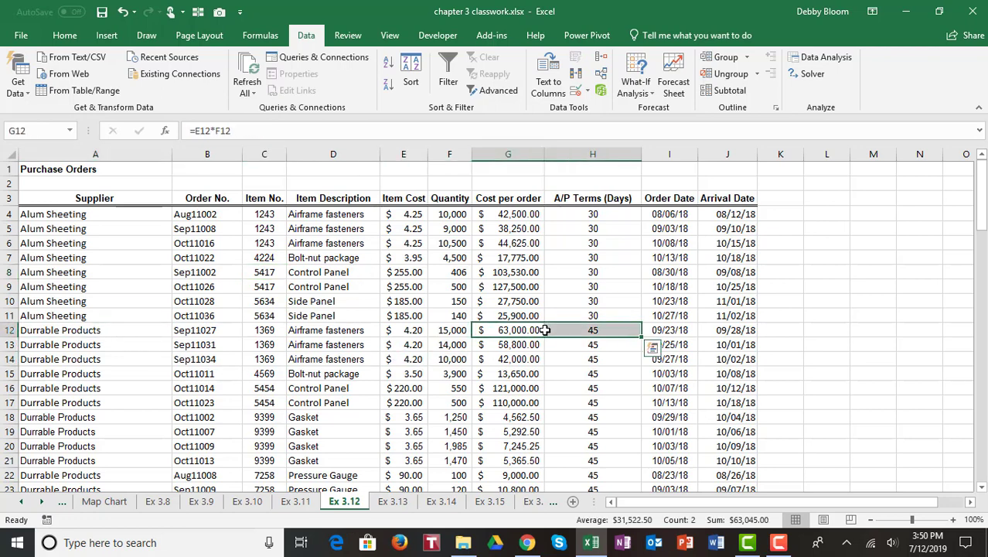
left_click(503, 272)
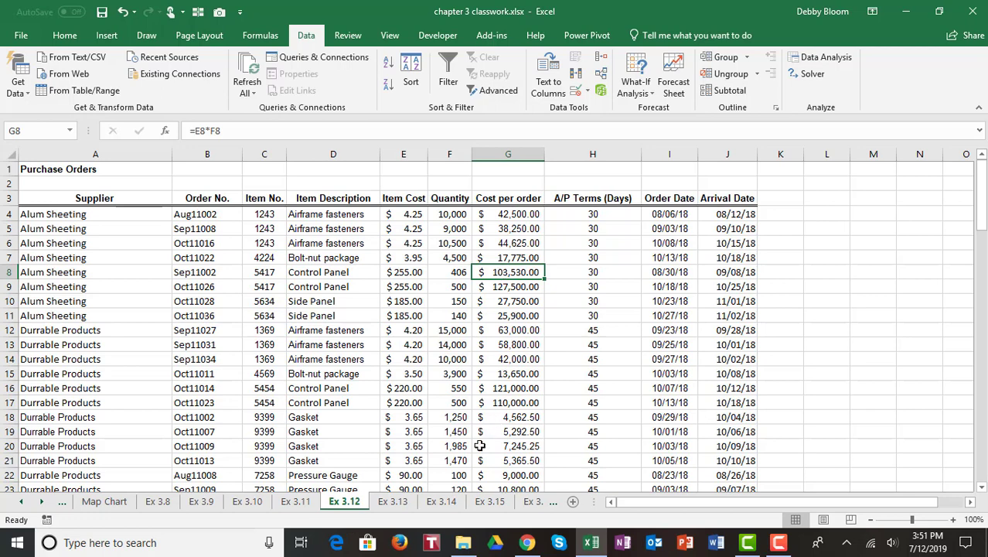
Switch to the Ex 3.13 bicycle inventory sheet and calculate the first Inventory Value in G4 with the formula =C4*F4
left_click(397, 502)
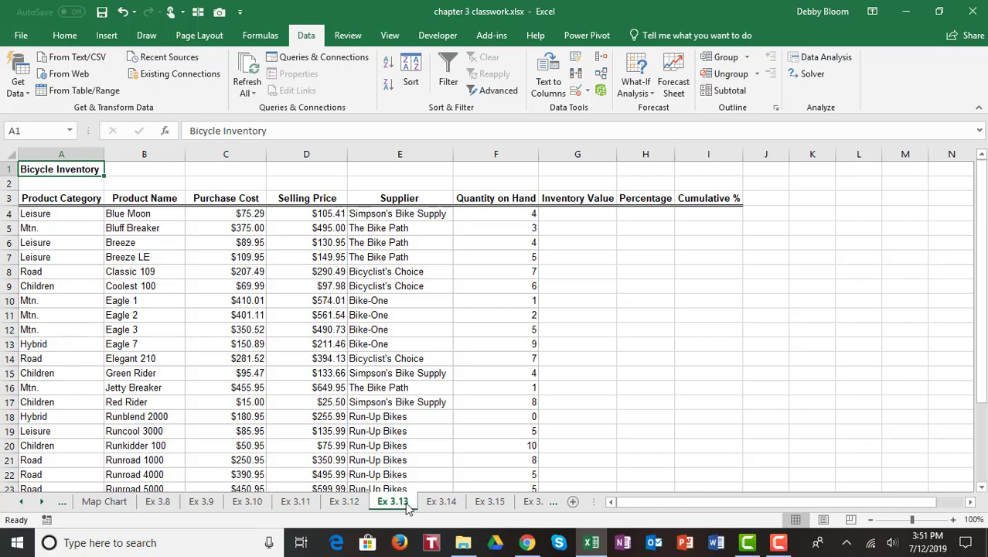
left_click(599, 216)
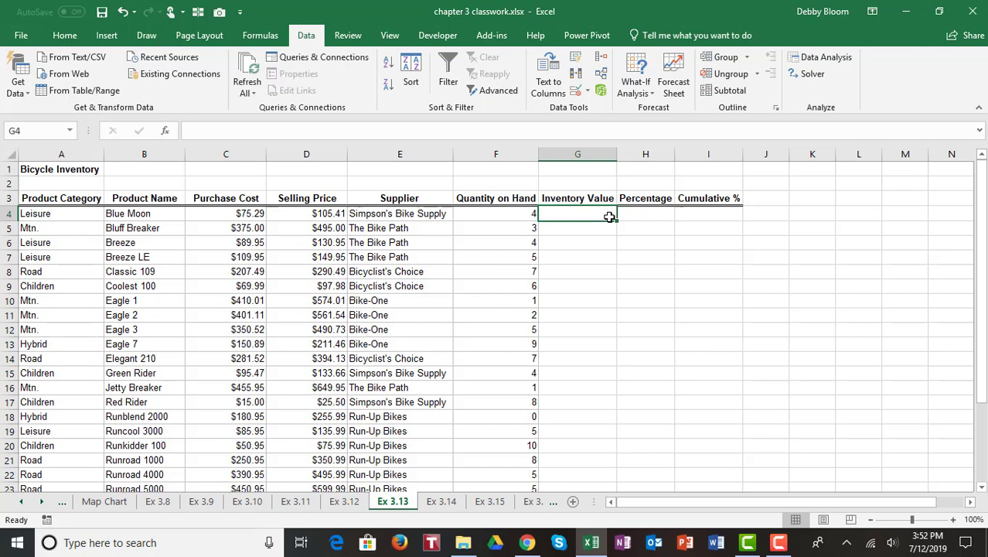
type("=")
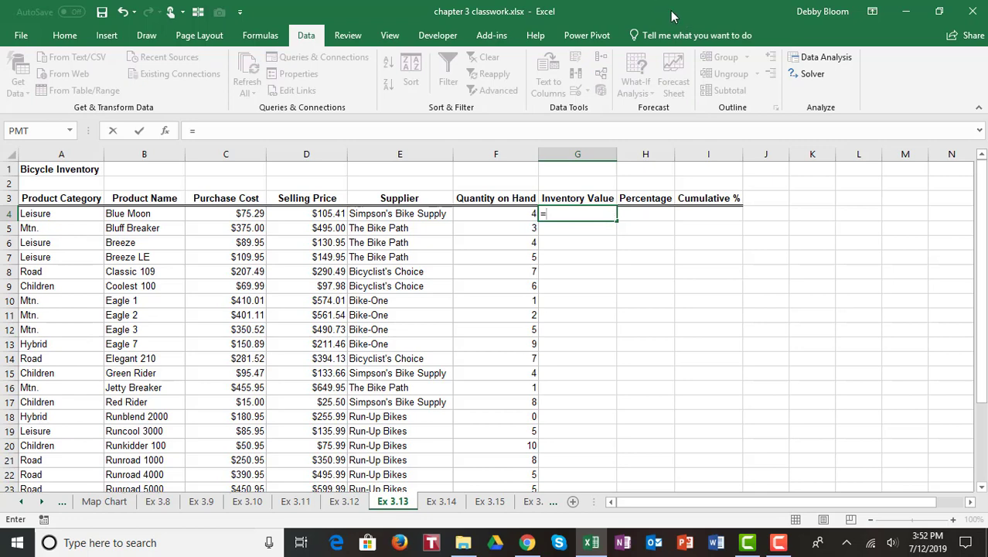
left_click(232, 214)
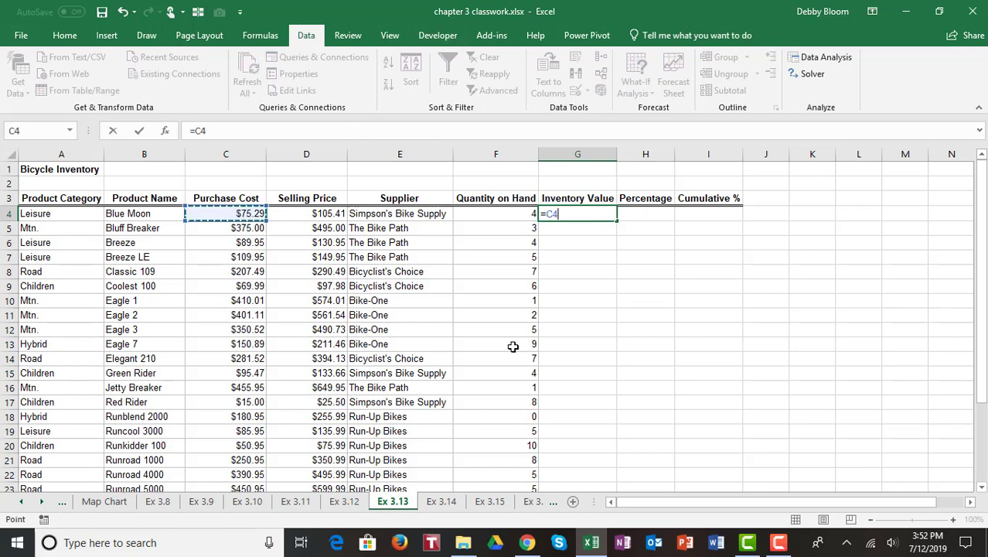
type("*")
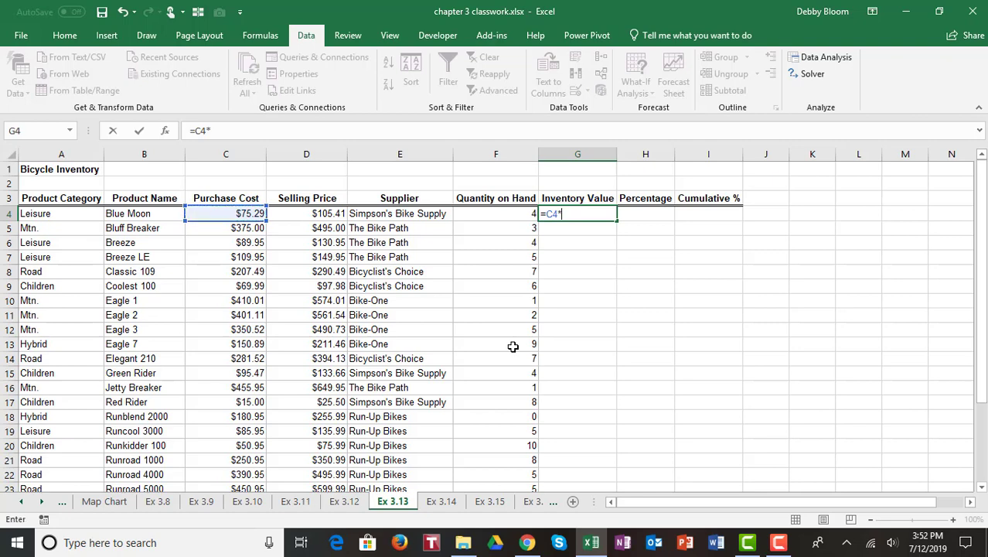
left_click(494, 214)
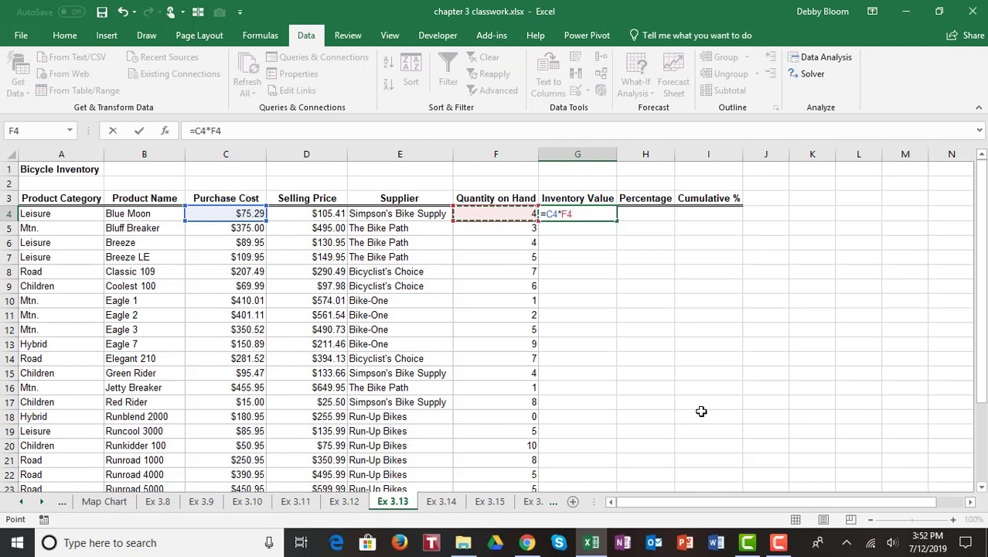
key("Return")
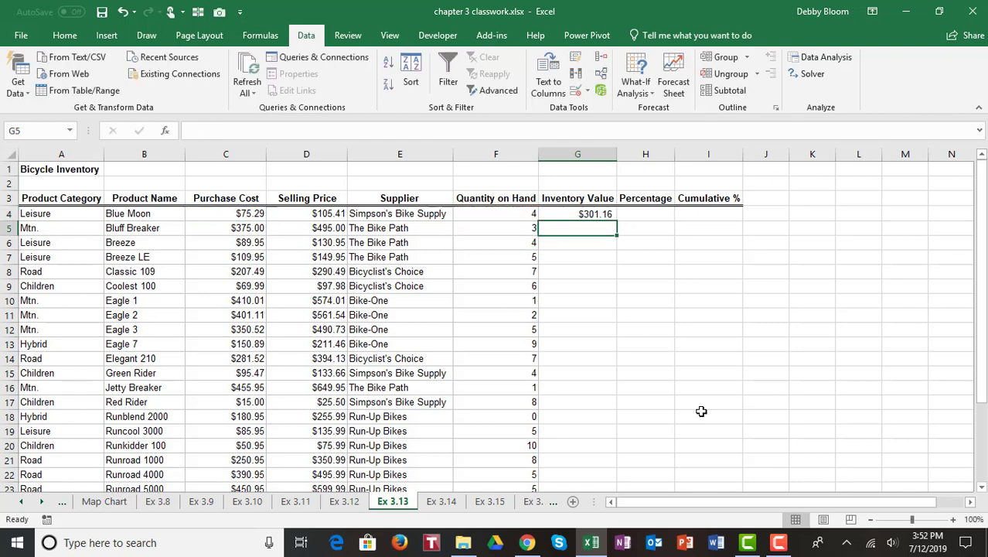
Copy the Inventory Value formula from G4 down the column to the last product, and check several of the copied formulas
left_click(609, 213)
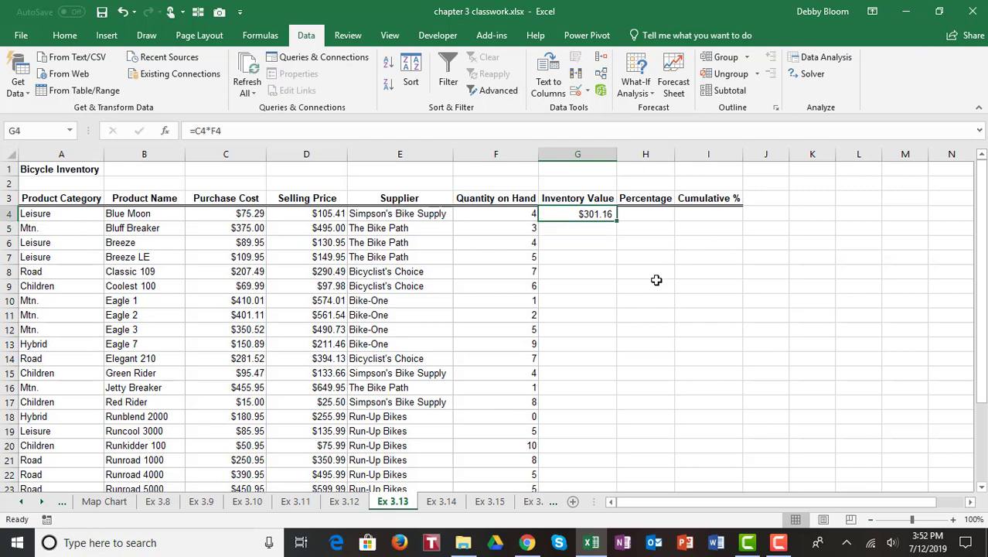
double_click(619, 223)
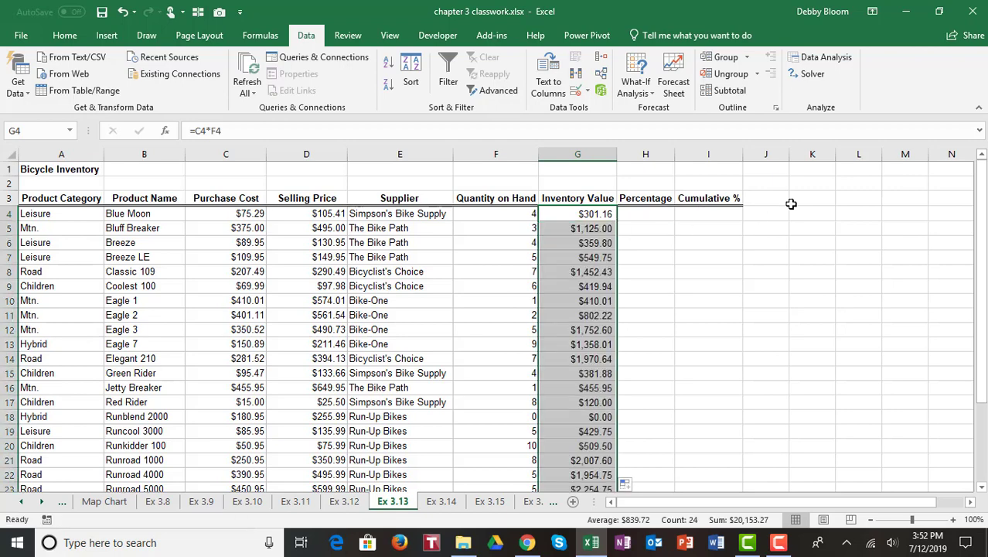
left_click_drag(981, 267, 968, 220)
left_click(506, 257)
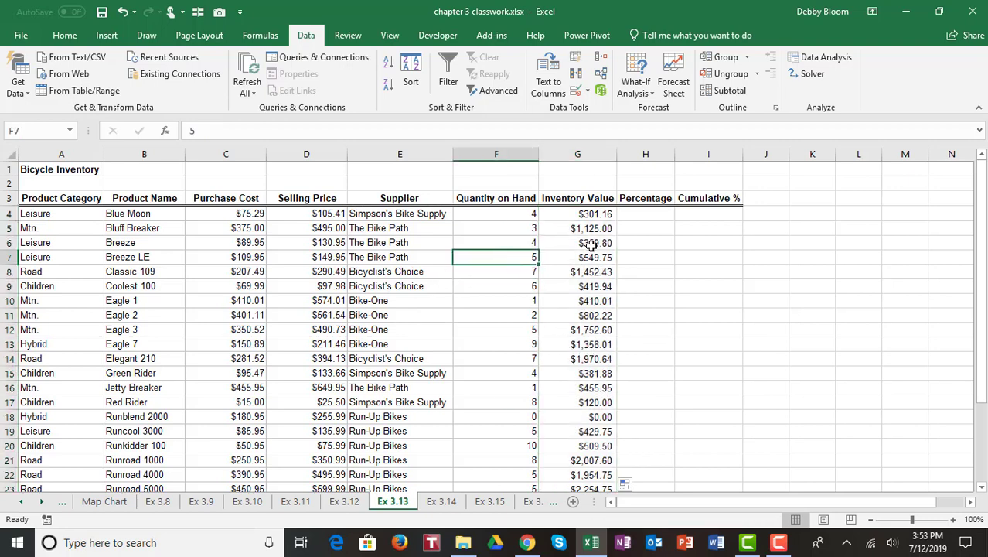
left_click(590, 245)
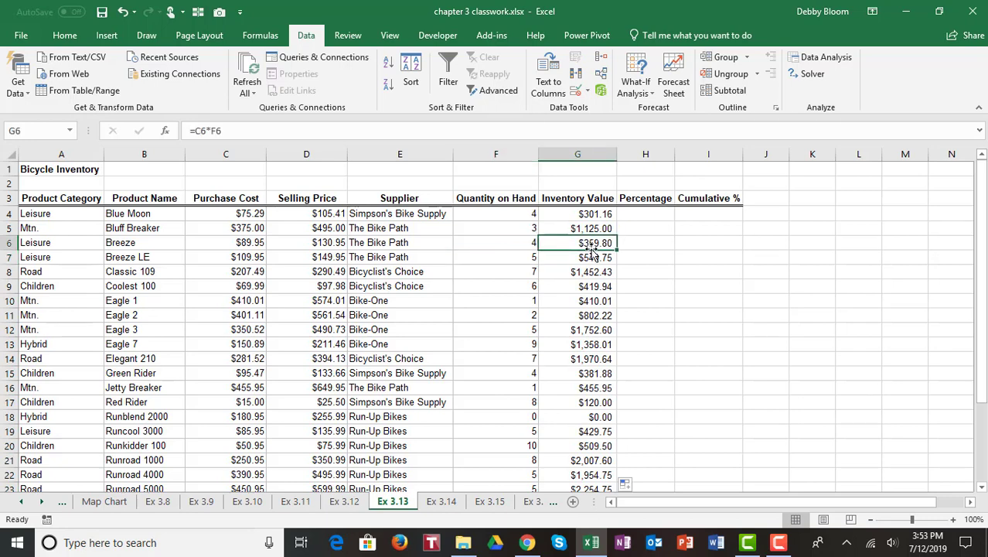
left_click(591, 285)
left_click(582, 226)
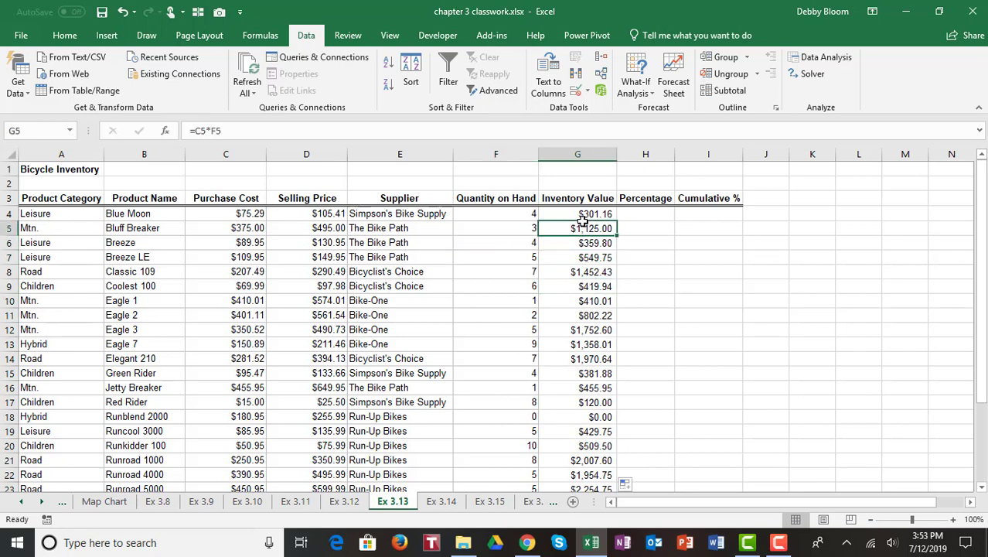
left_click(581, 343)
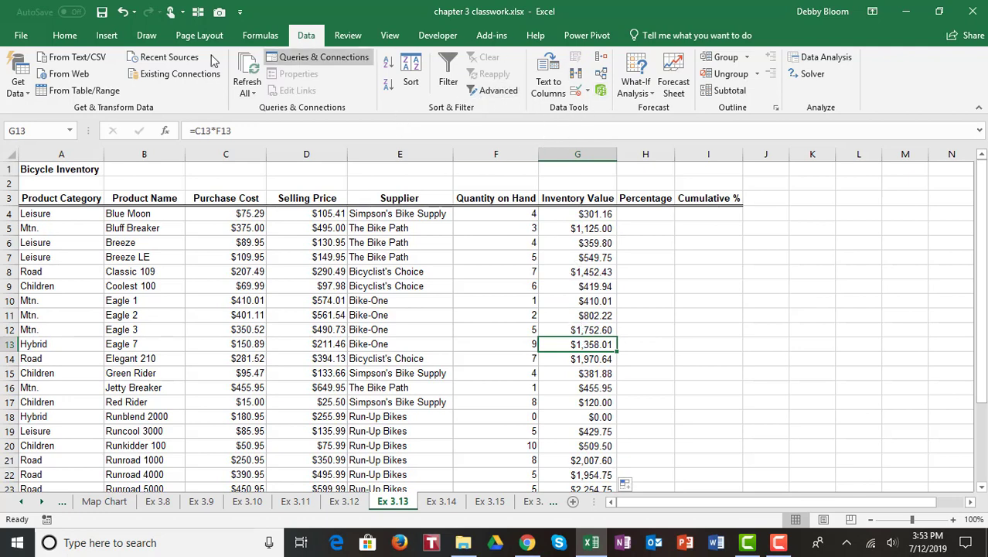
Sort the bicycle inventory by Inventory Value from largest to smallest, and check the order down to the last rows
left_click(62, 38)
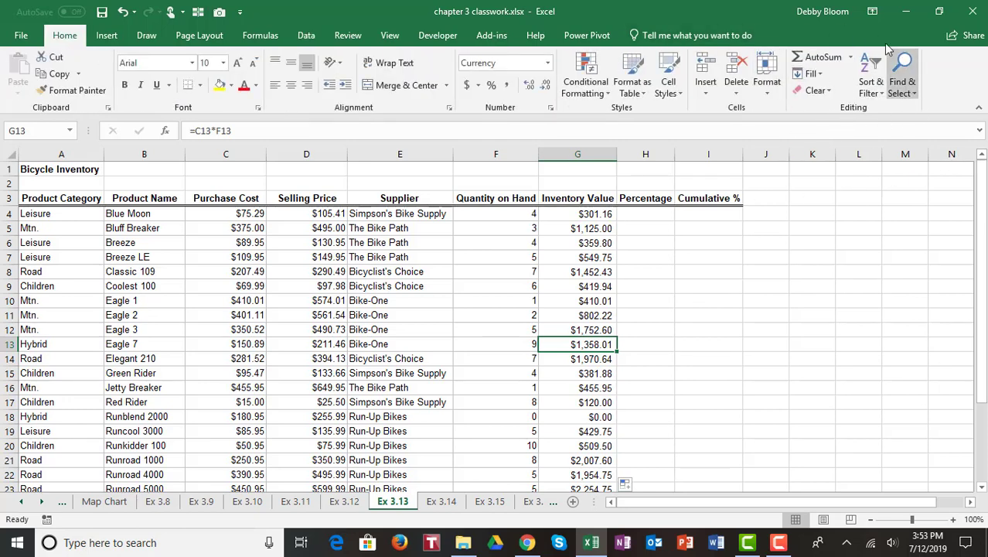
left_click(877, 95)
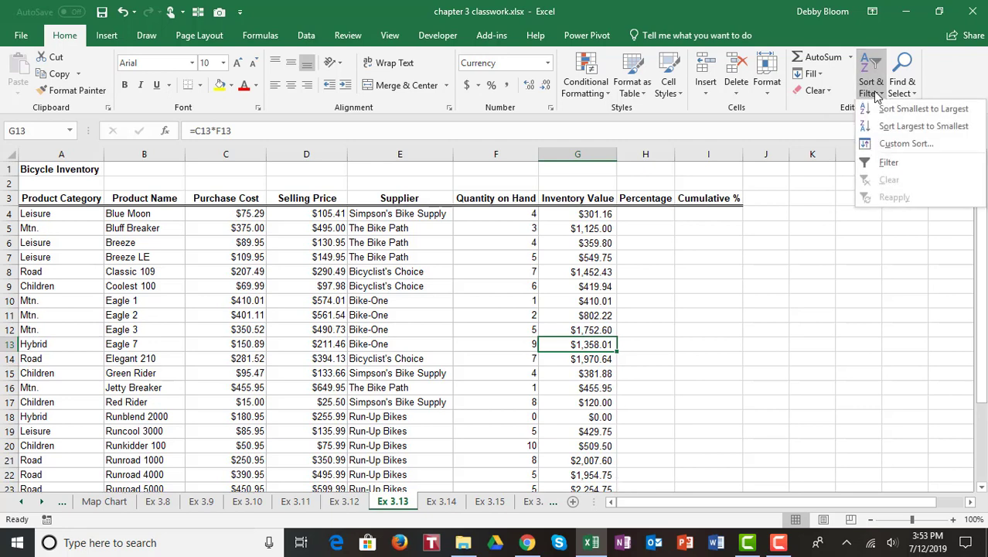
left_click(907, 128)
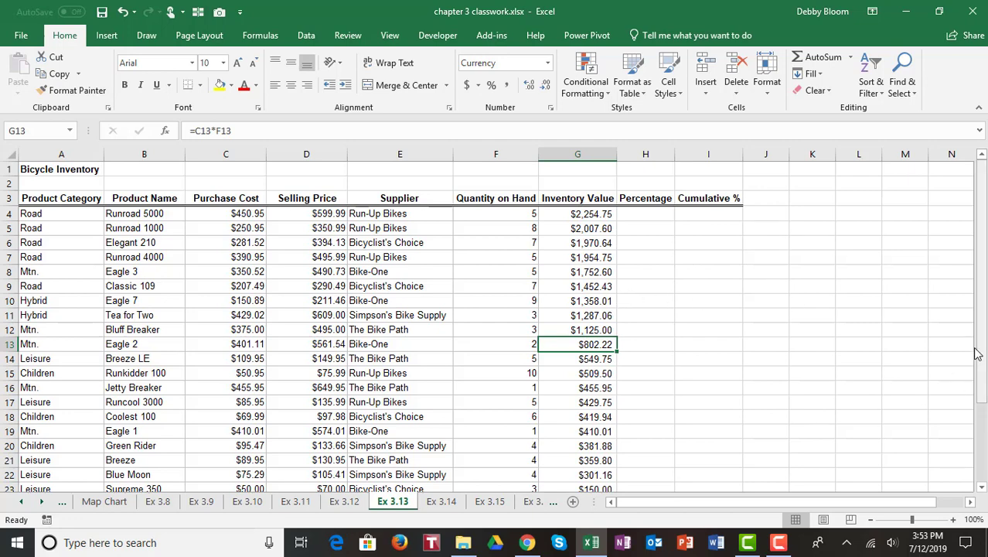
left_click_drag(980, 341, 980, 349)
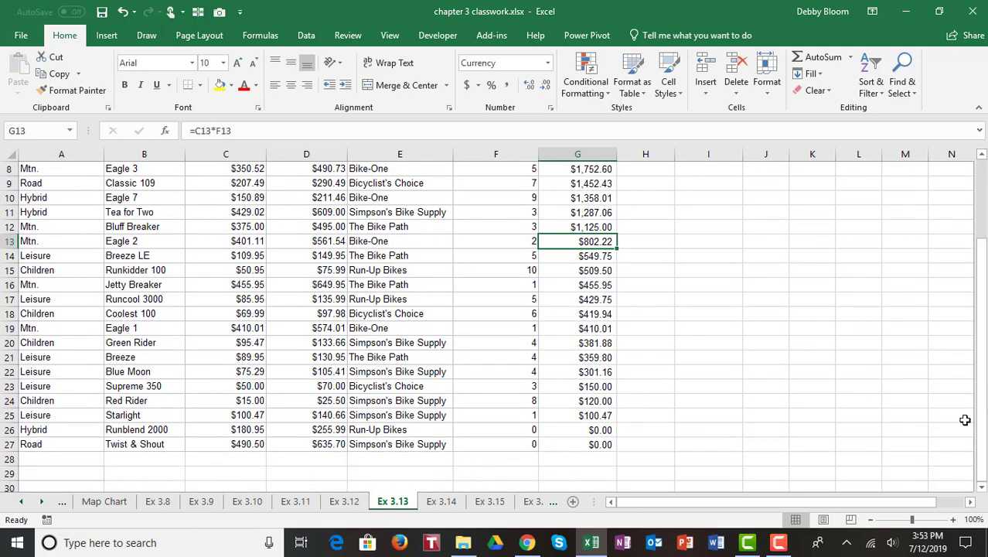
Total the Inventory Value column in G28 with a manually entered =SUM(G4:G27) formula
left_click(607, 460)
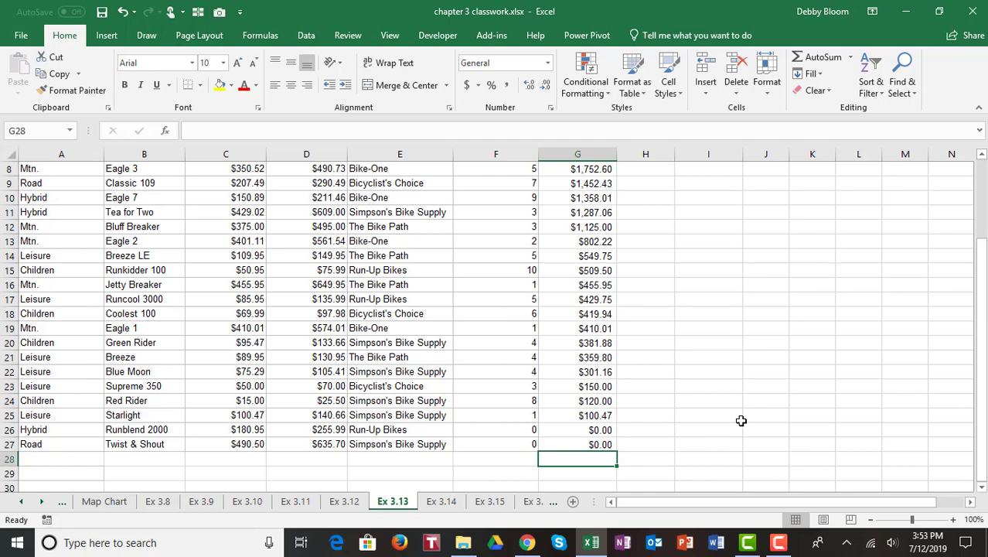
type("=")
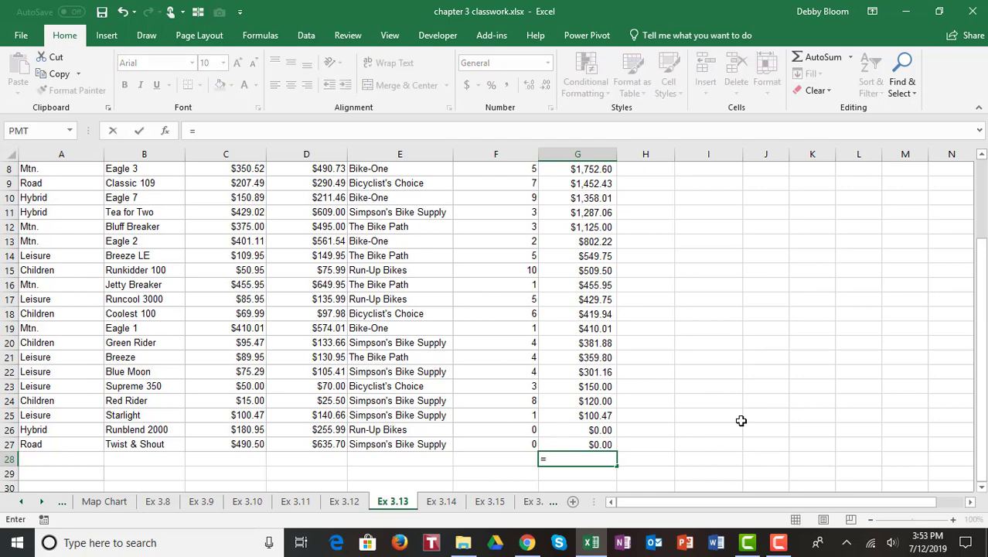
type("su")
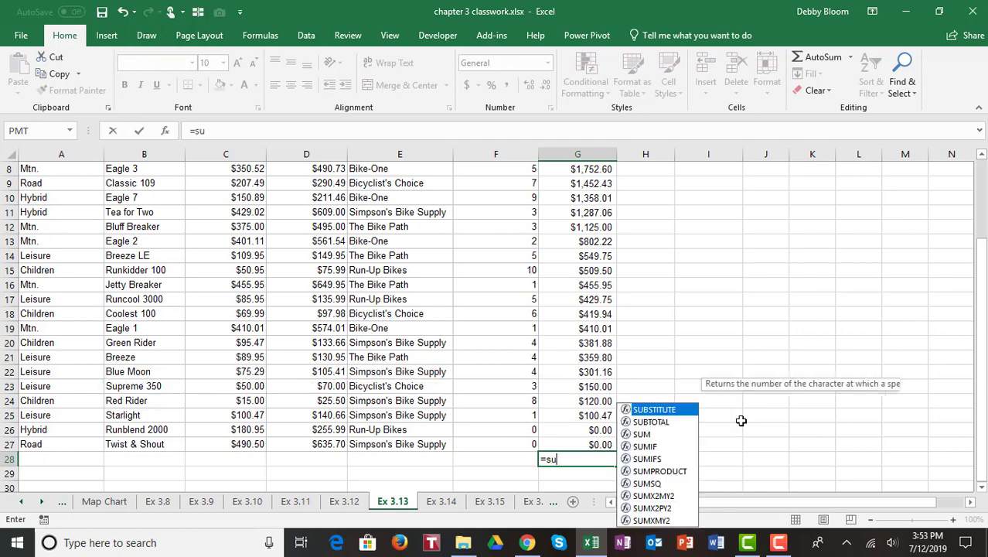
type("m(")
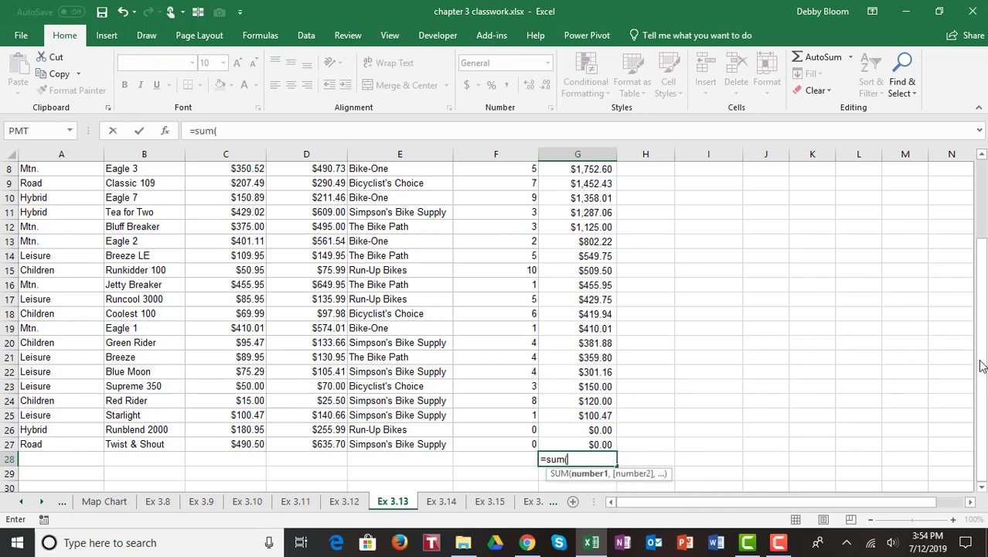
left_click_drag(983, 376, 983, 297)
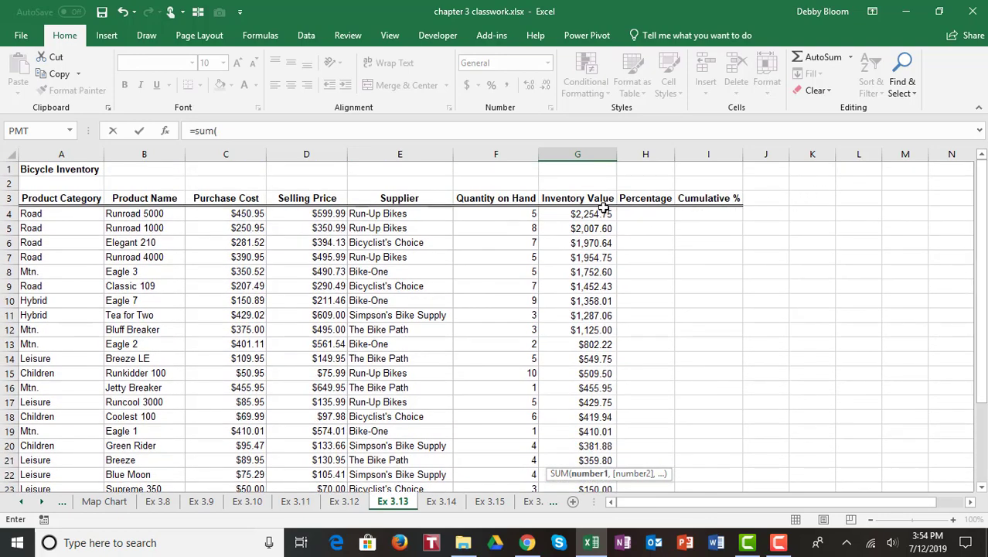
left_click_drag(604, 213, 578, 443)
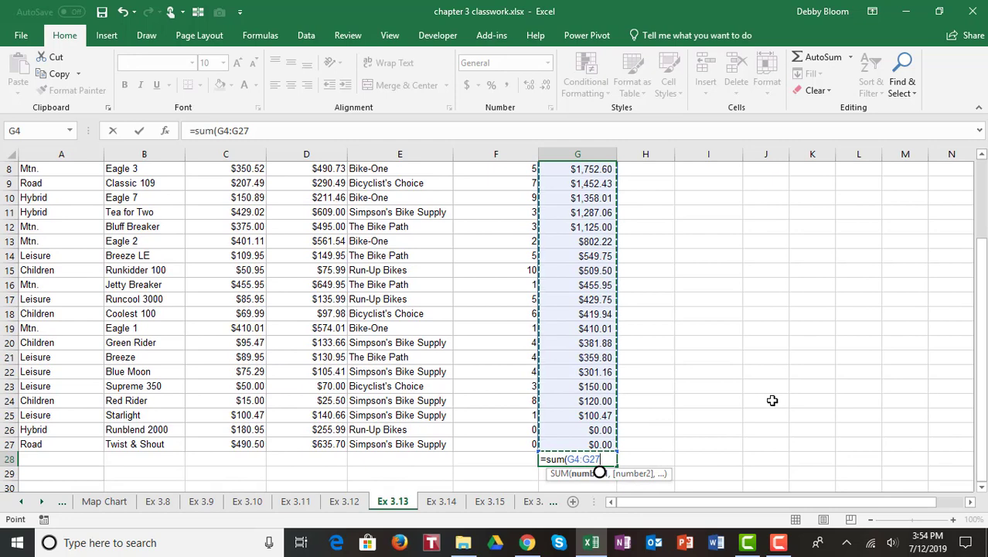
type(")")
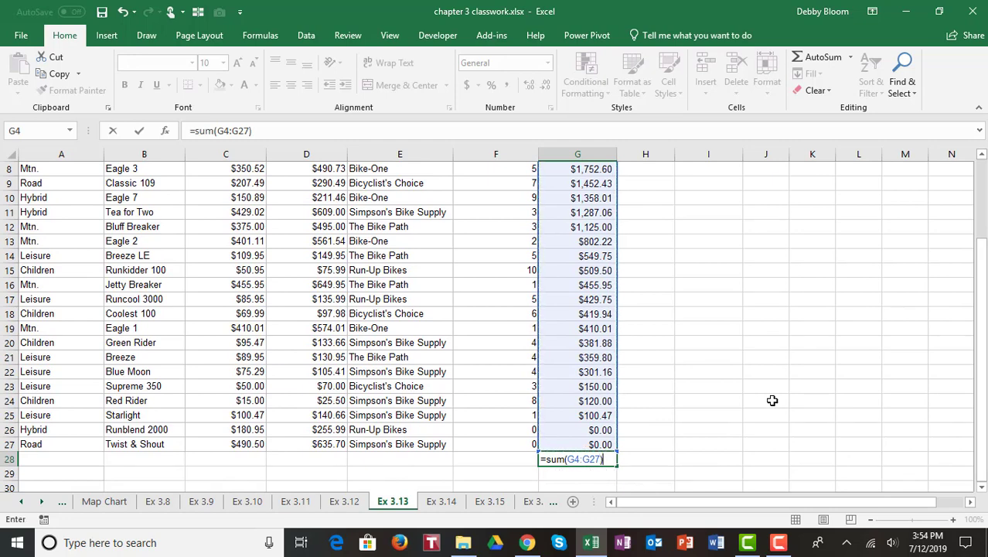
key("Return")
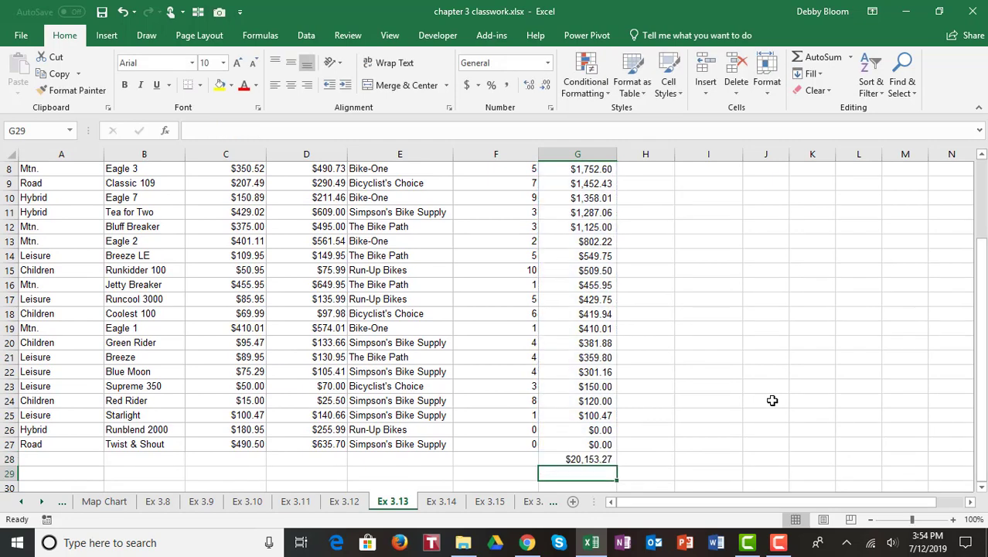
Clear the total in G28 and recreate it with AutoSum over G4:G27
left_click(570, 460)
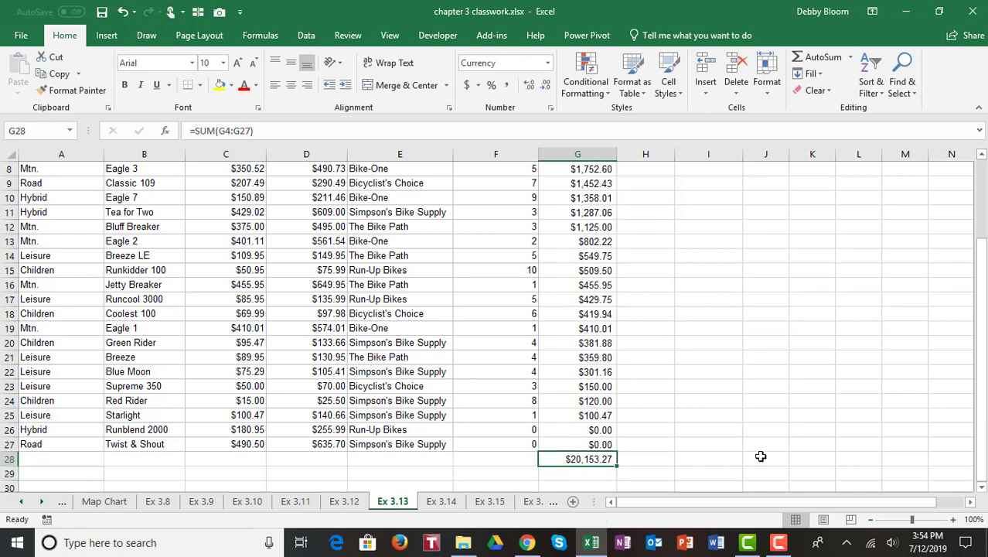
key("Delete")
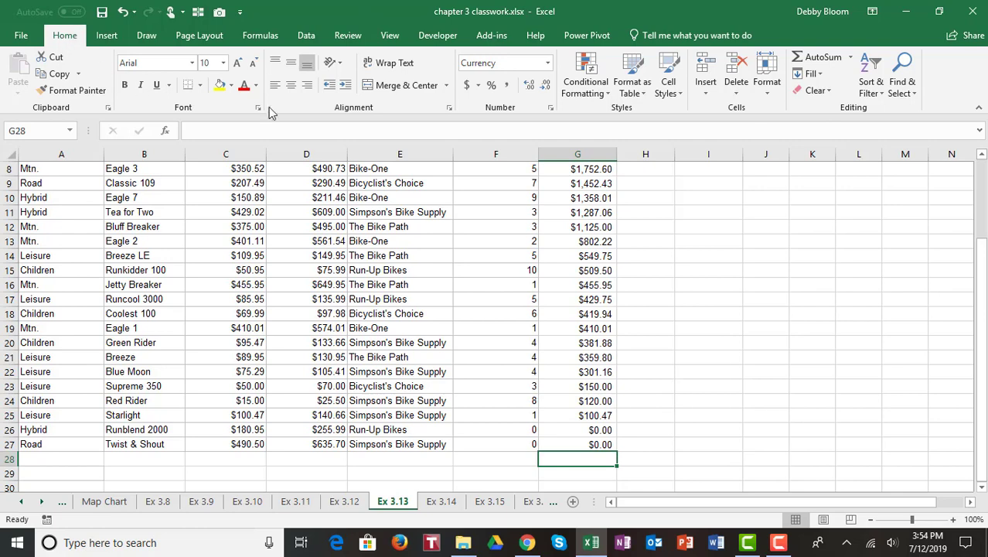
left_click(827, 58)
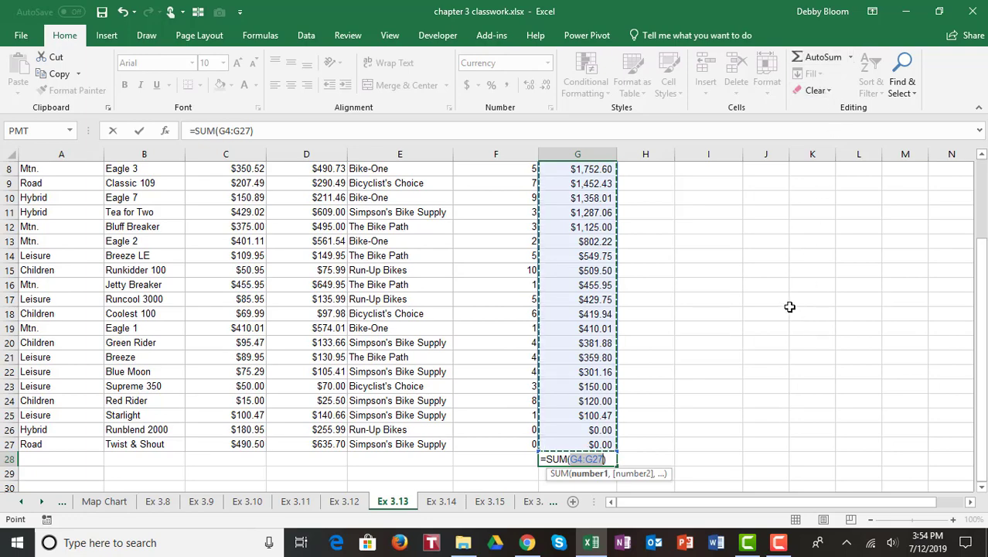
scroll(789, 307, "up", 2)
scroll(792, 309, "down", 2)
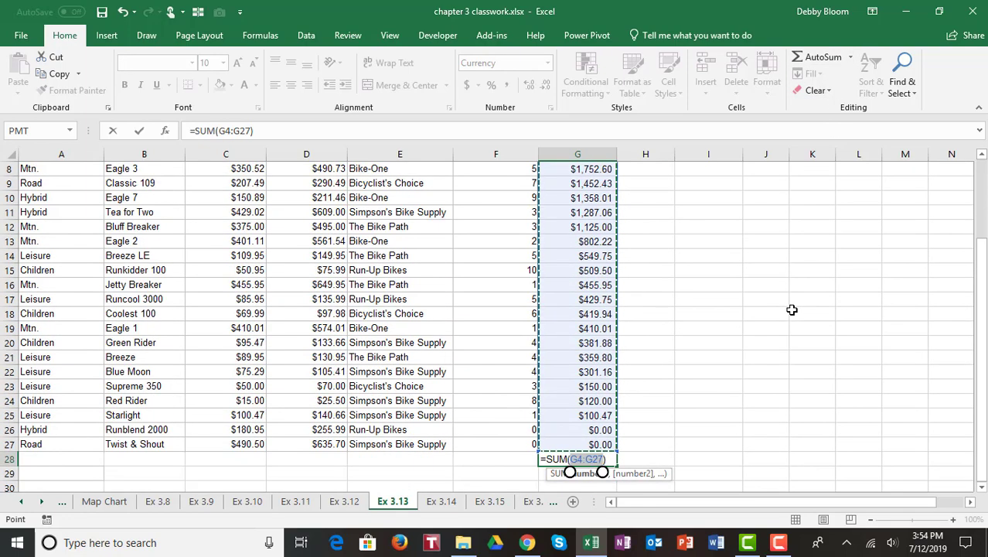
scroll(808, 331, "down", 1)
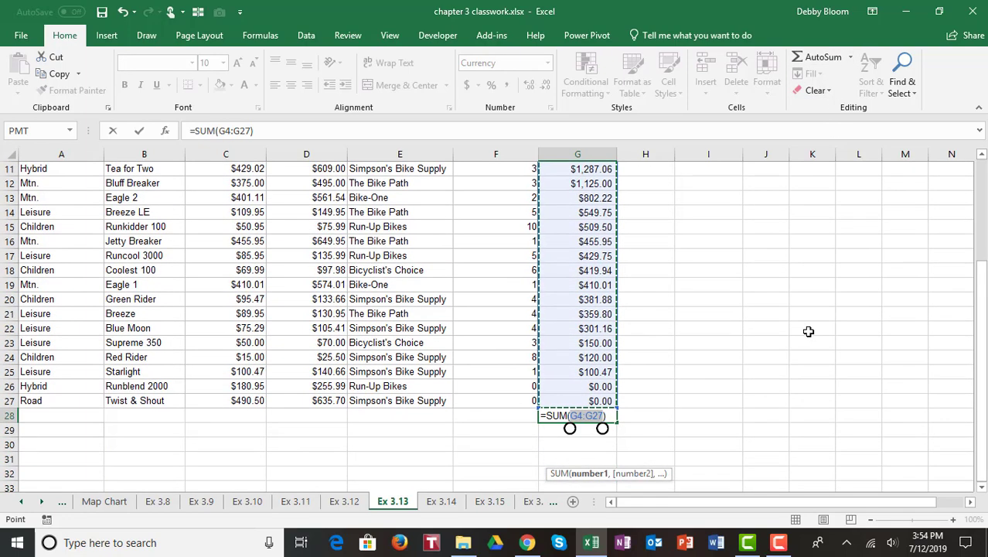
key("Return")
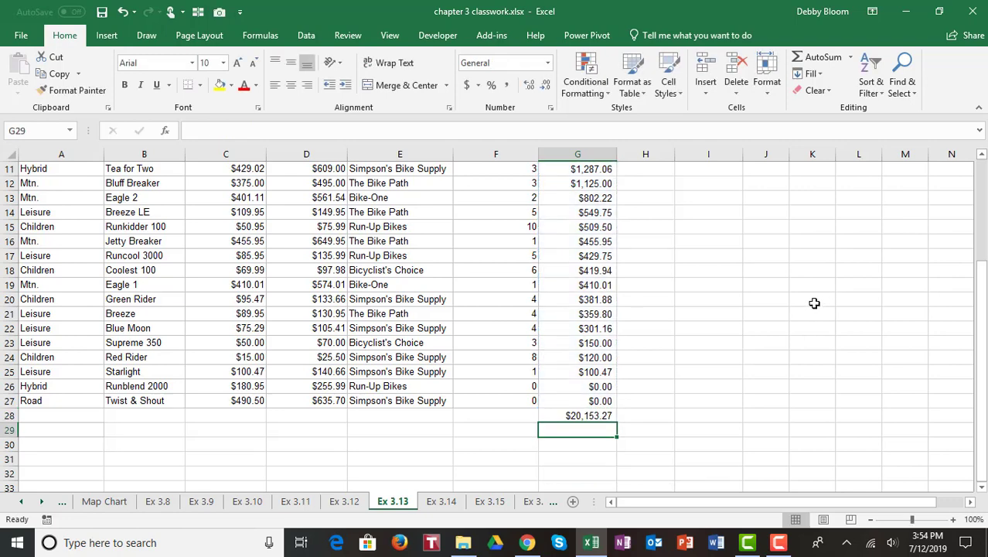
Calculate the first product's Percentage in H4 with =G4/$G$28, keeping the reference to the inventory total absolute
scroll(814, 303, "up", 3)
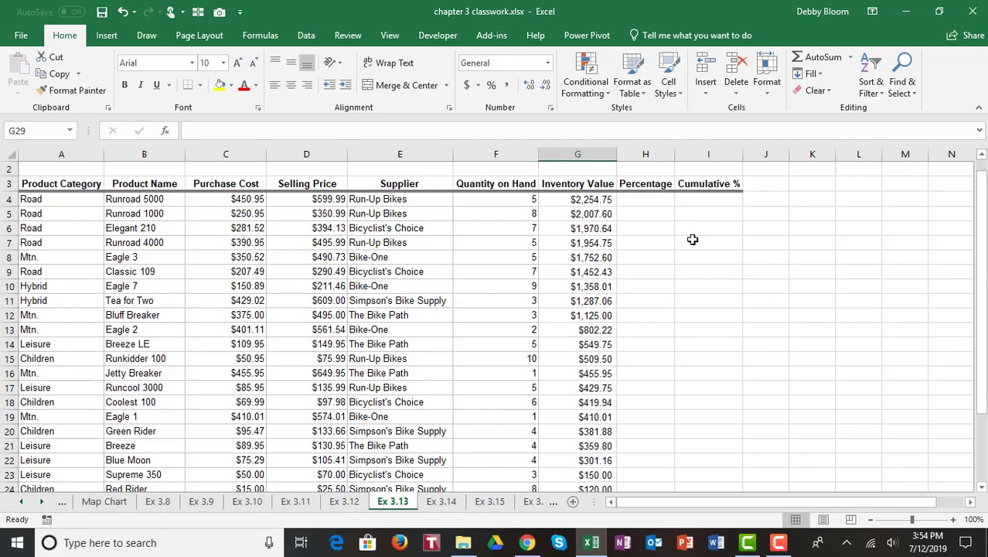
left_click(651, 198)
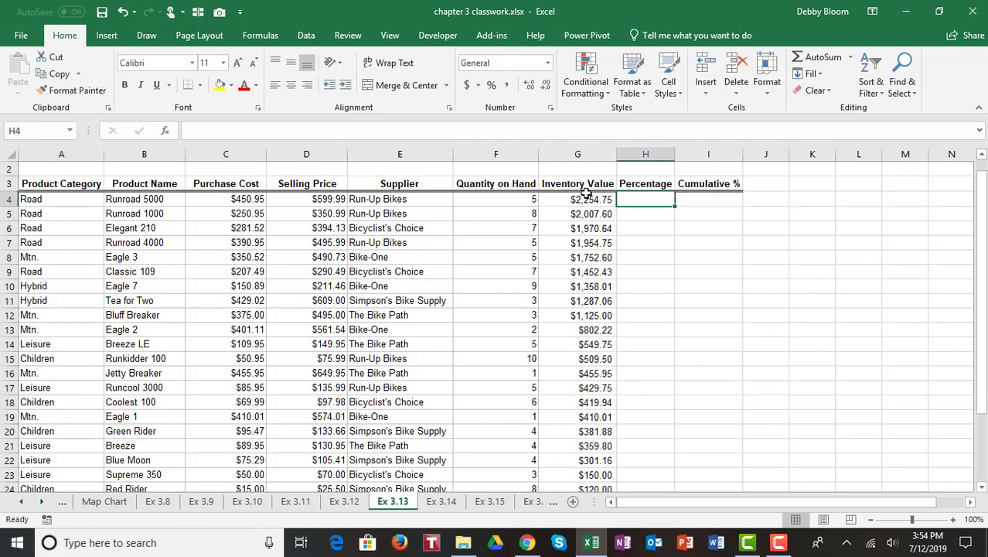
scroll(658, 309, "down", 4)
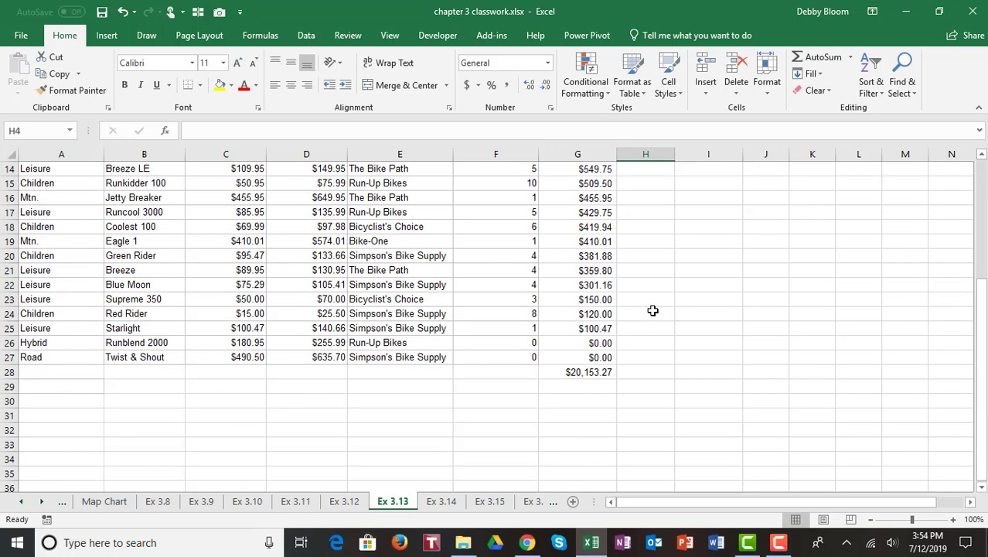
scroll(653, 325, "up", 5)
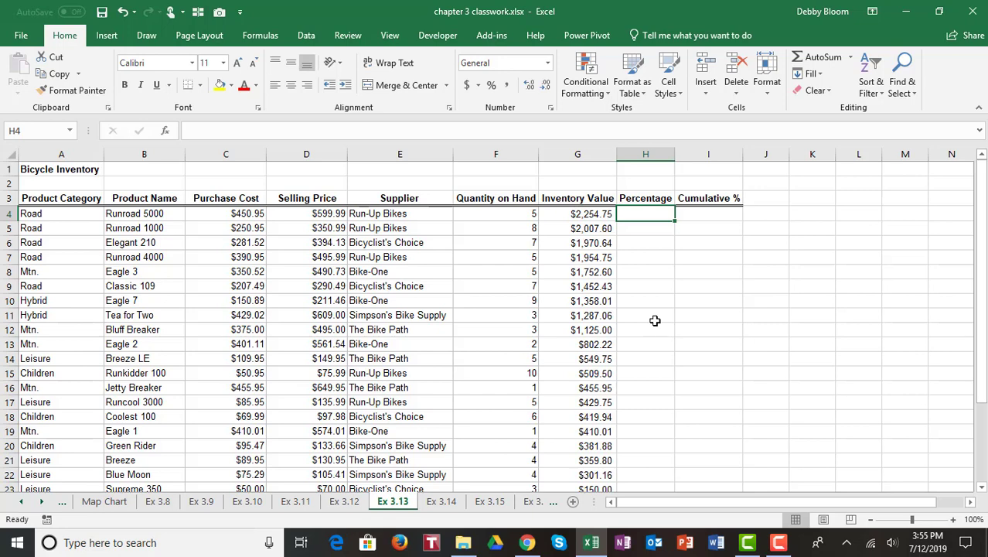
type("=")
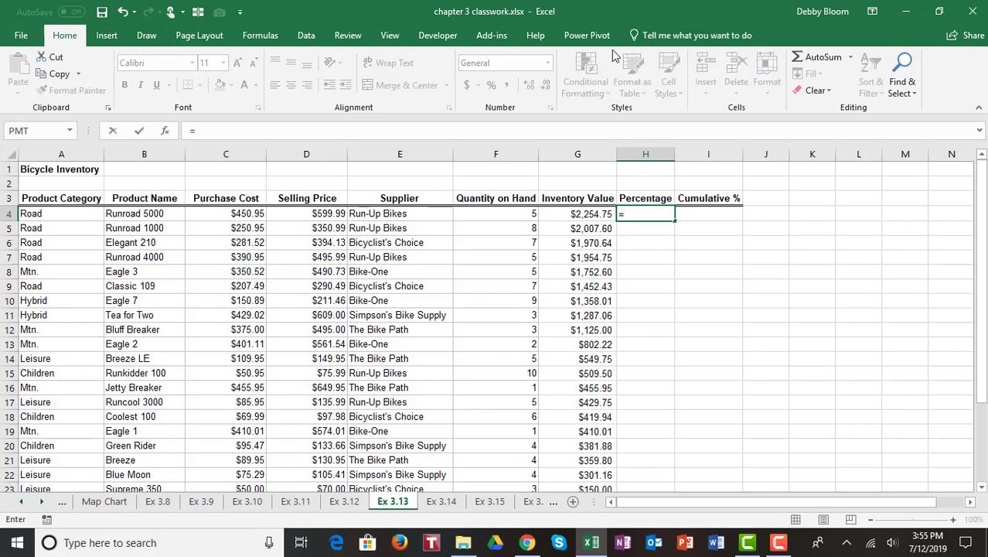
left_click(564, 212)
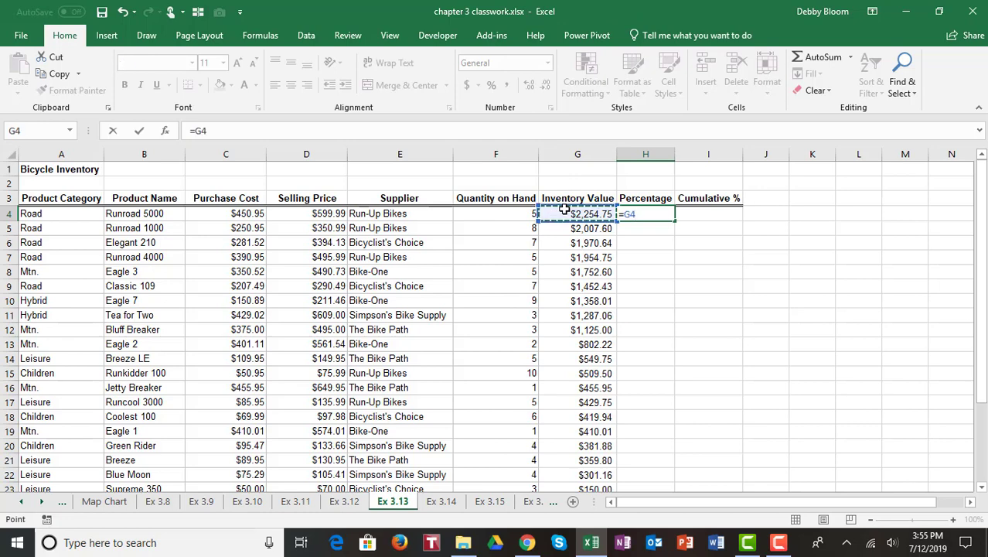
type("/")
left_click_drag(985, 251, 986, 346)
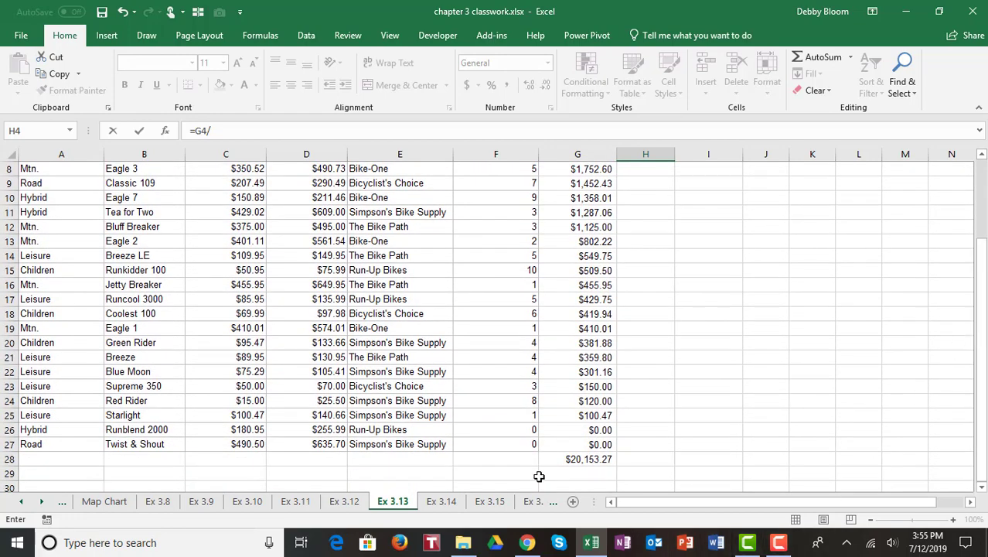
left_click(590, 458)
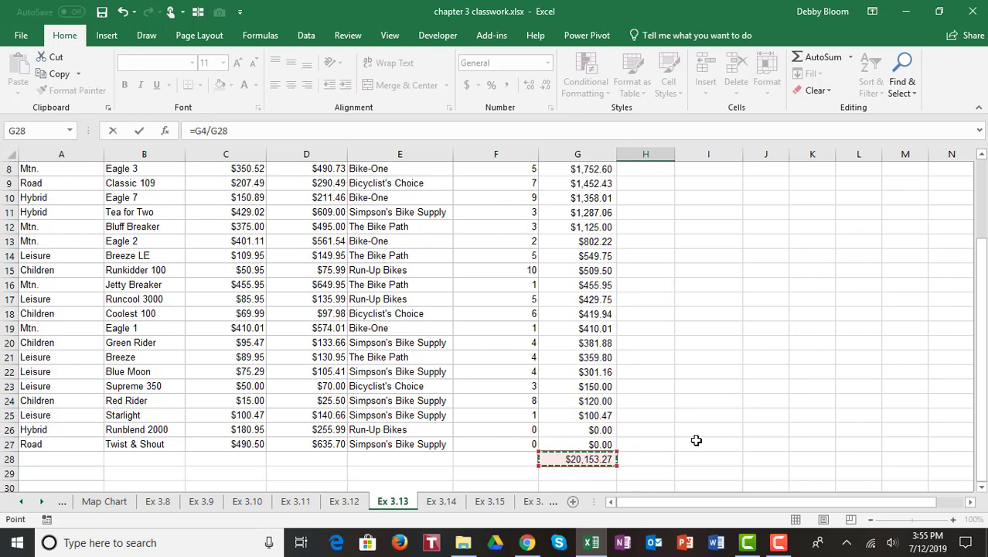
key("F4")
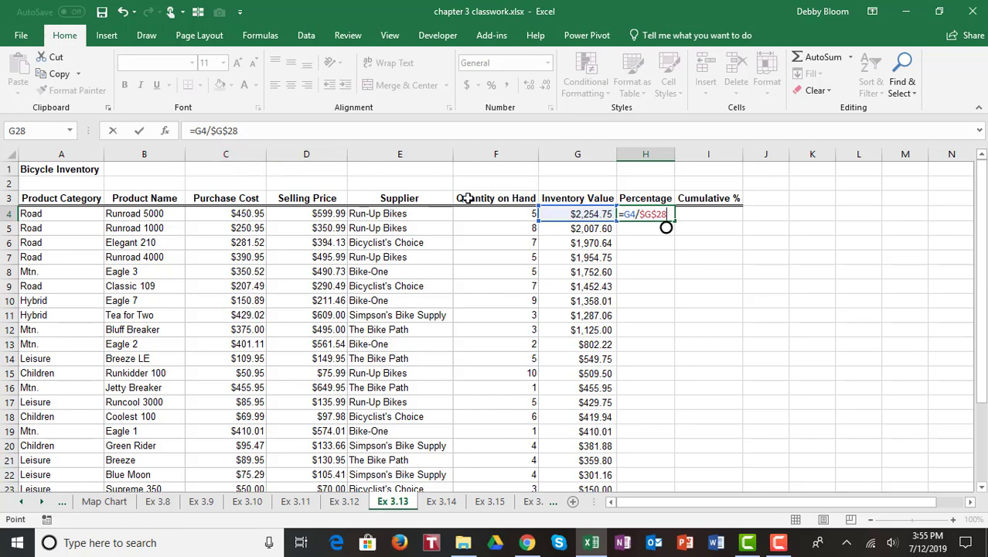
key("Return")
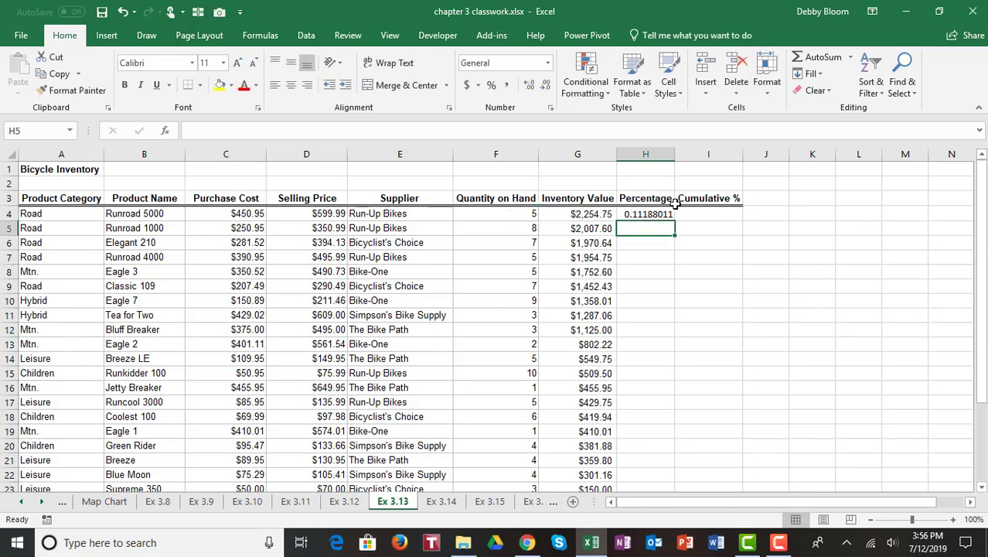
Format the Percentage in H4 as a percent with one decimal place and copy it down to the last product
left_click(653, 214)
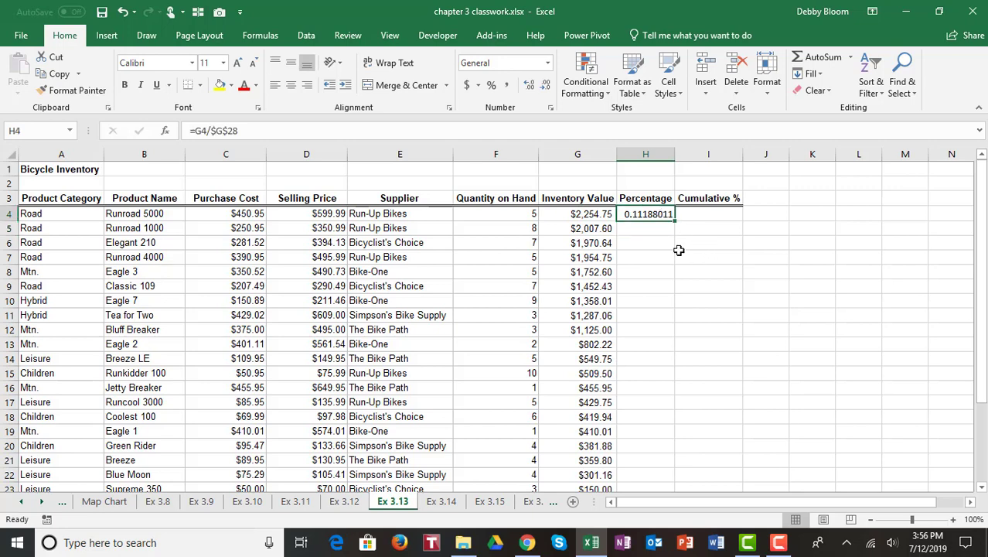
left_click(491, 84)
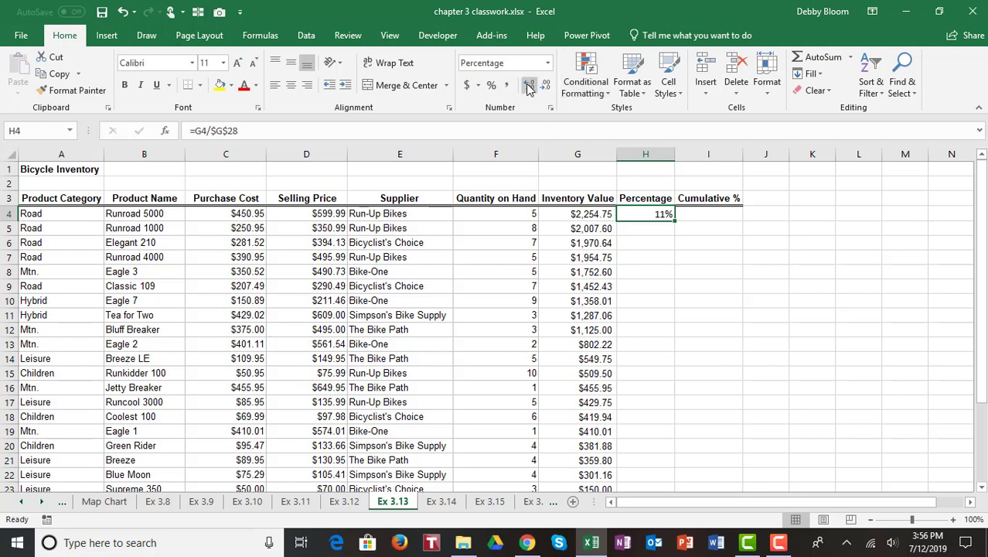
left_click(529, 87)
double_click(674, 222)
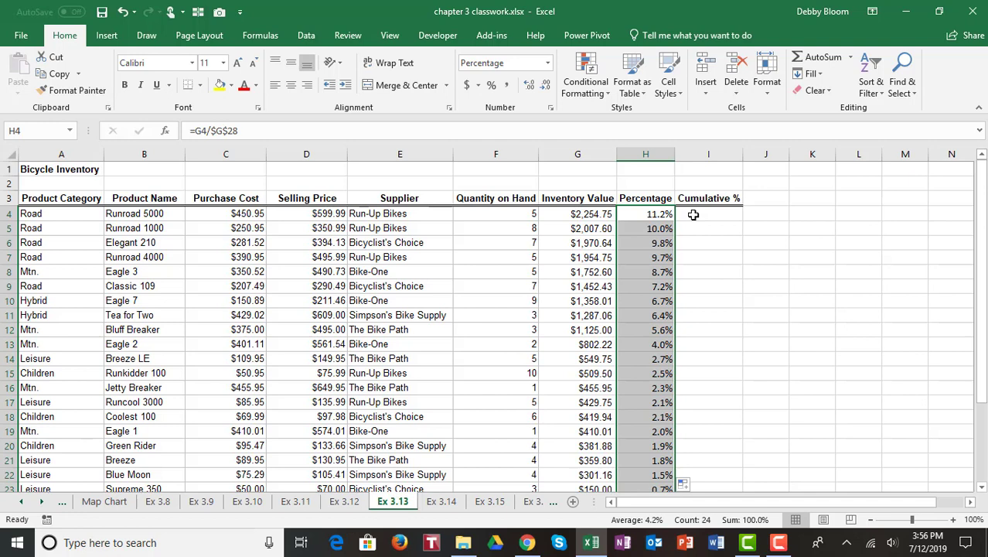
Enter a running-total formula for the first product's Cumulative % in I4, summing the range H4:H4
left_click(694, 215)
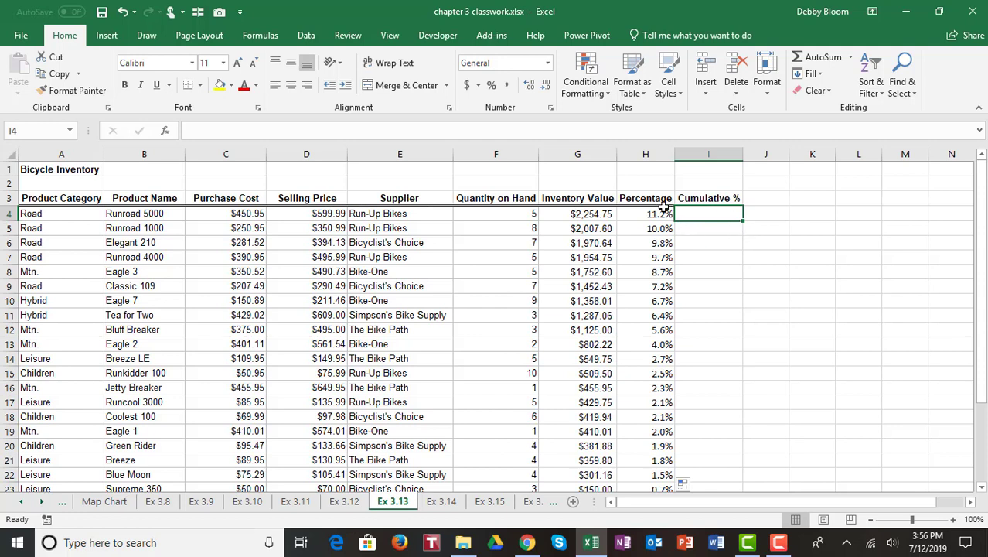
left_click(665, 212)
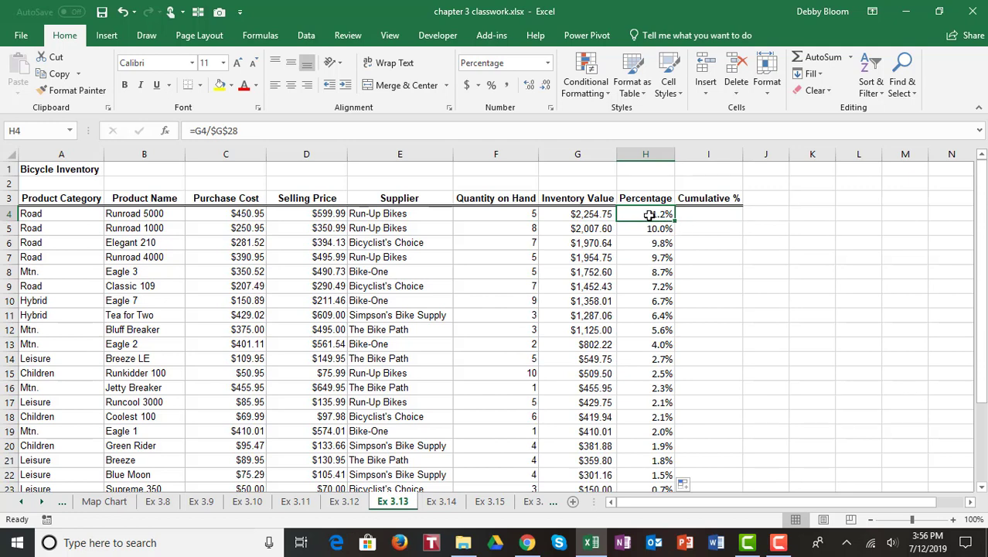
left_click(705, 214)
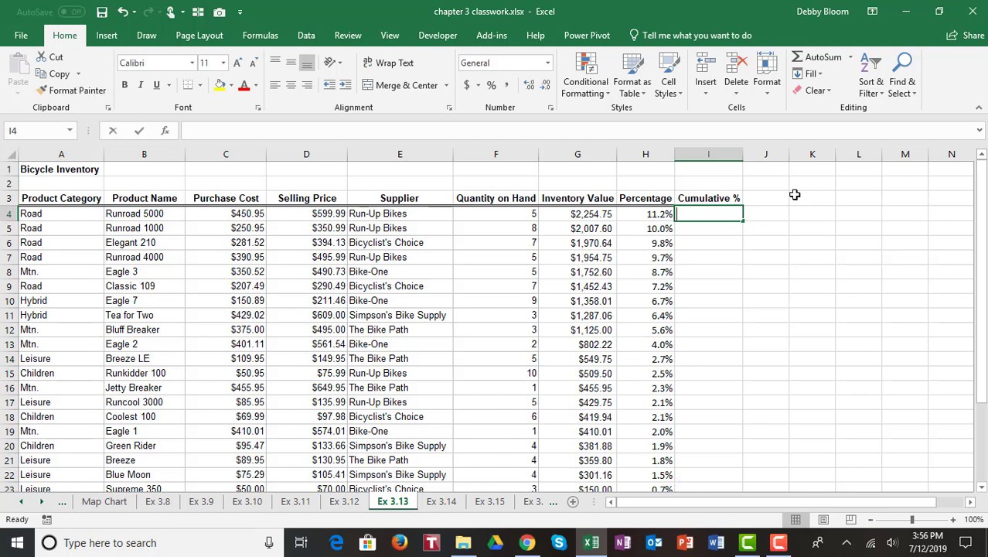
type("=sum(")
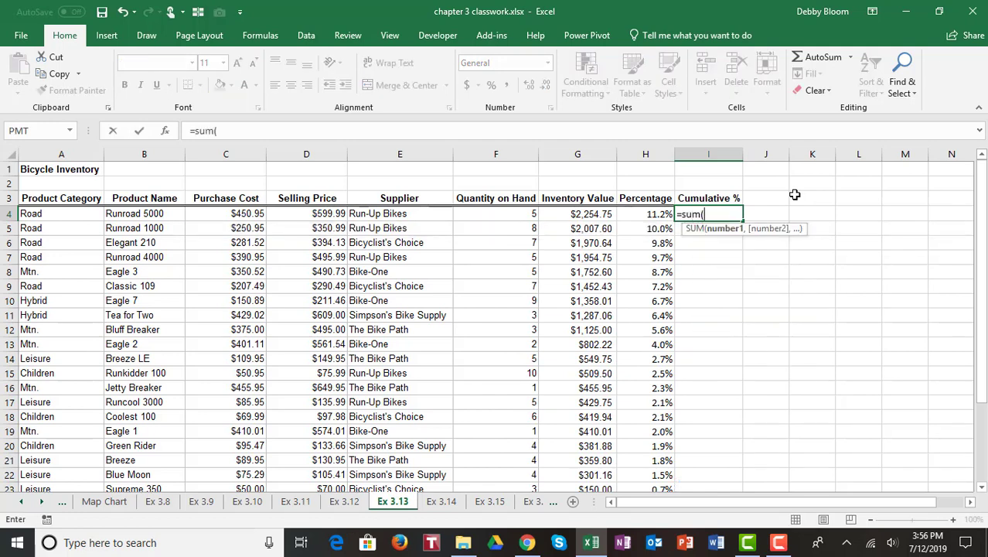
left_click(634, 214)
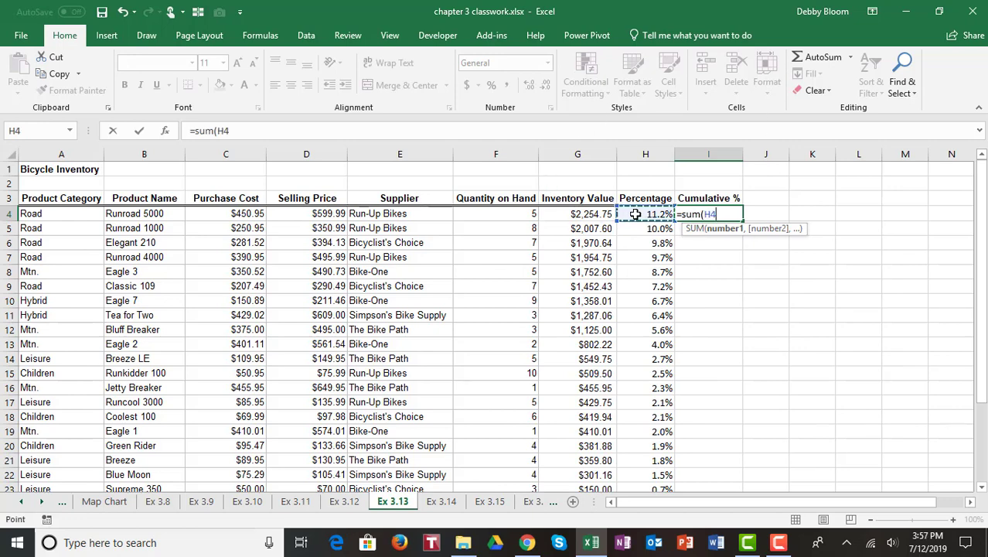
key("F8")
type(")")
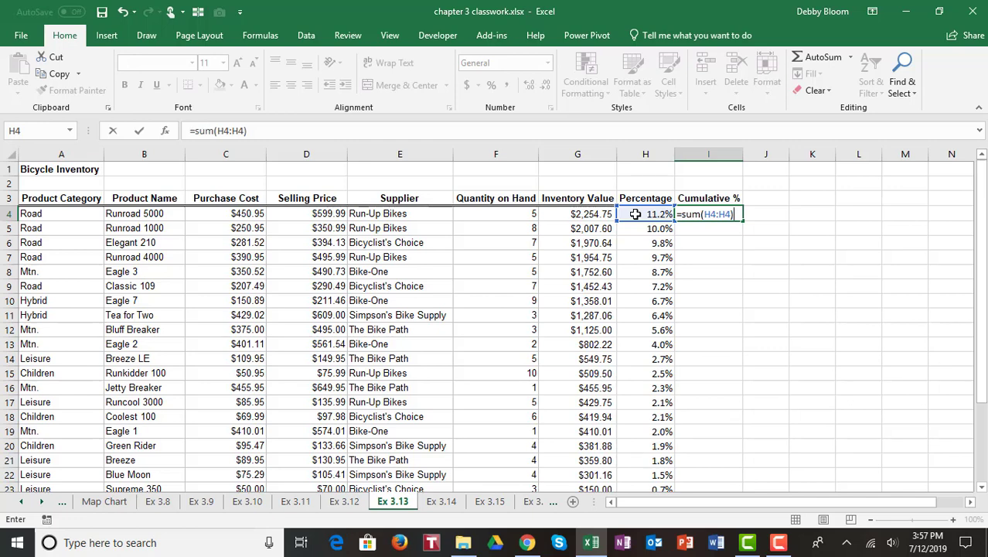
Make the range's starting reference absolute so I4 reads =SUM($H$4:H4), and copy the formula down to the last product
left_click(708, 214)
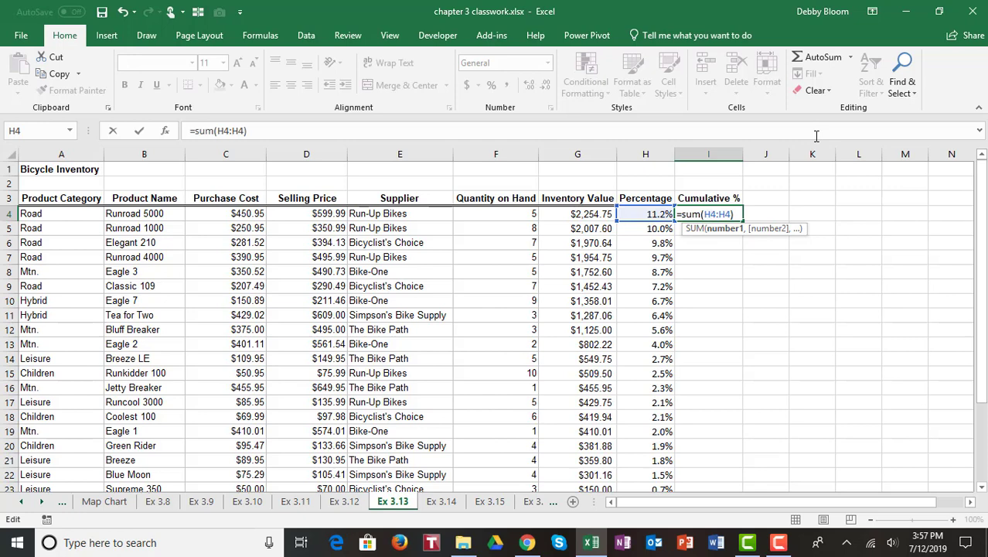
key("F4")
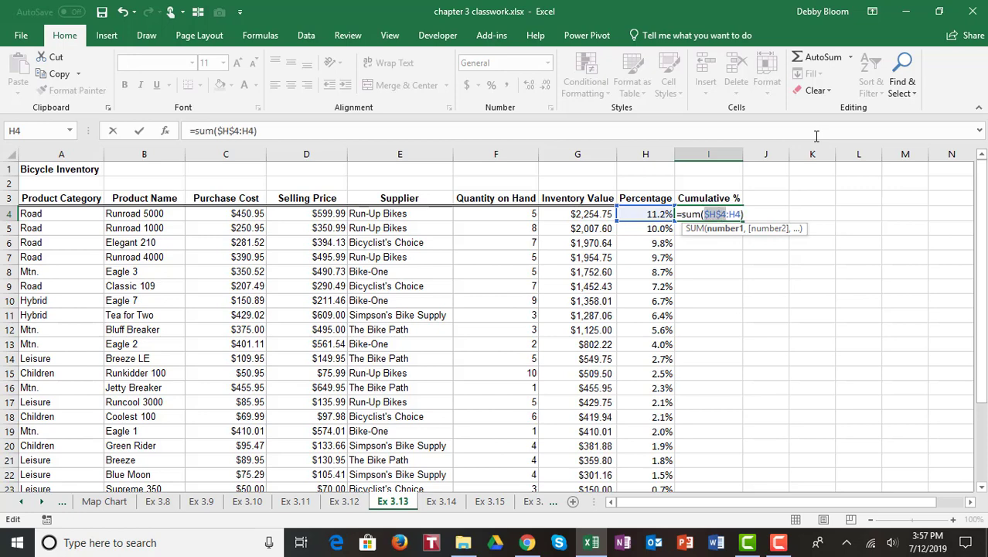
left_click(733, 217)
key("Return")
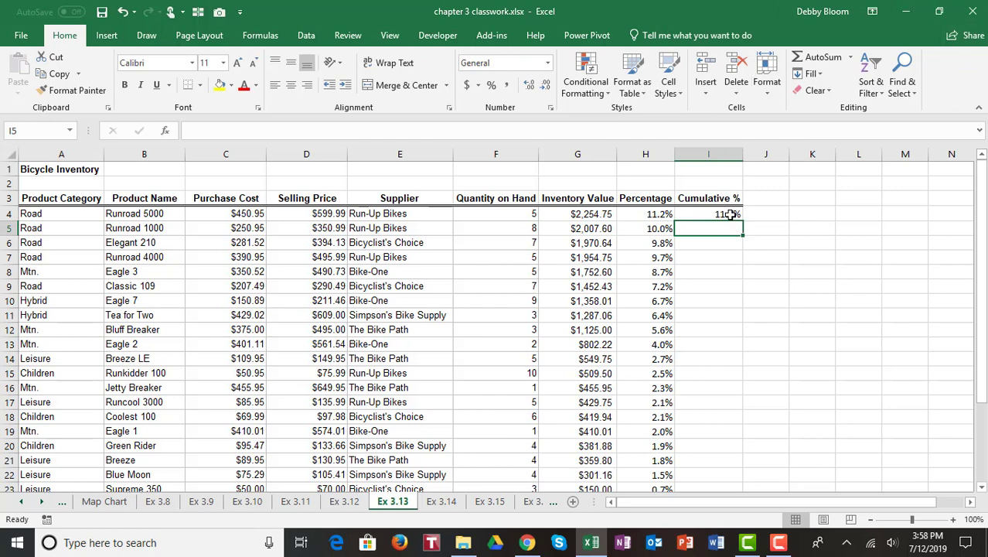
left_click(730, 214)
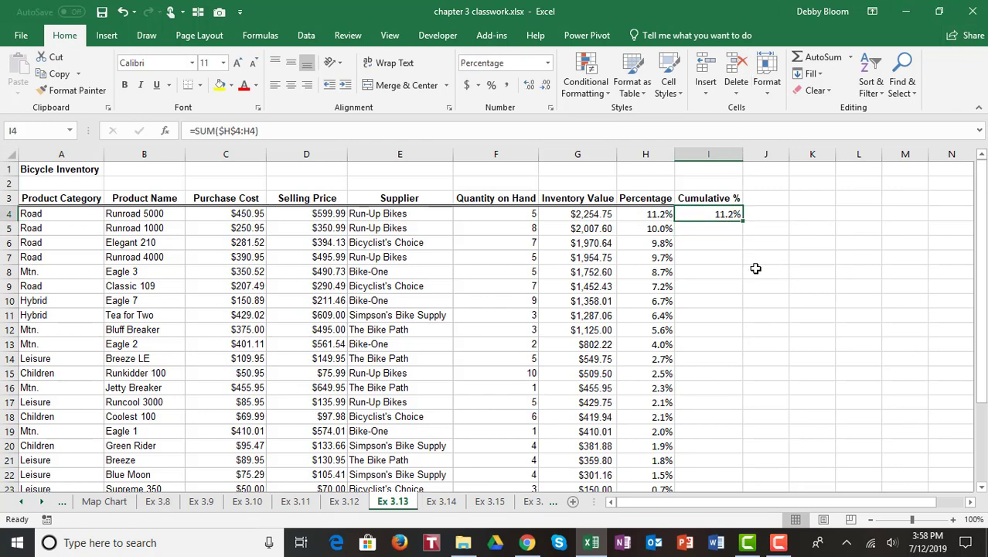
double_click(743, 223)
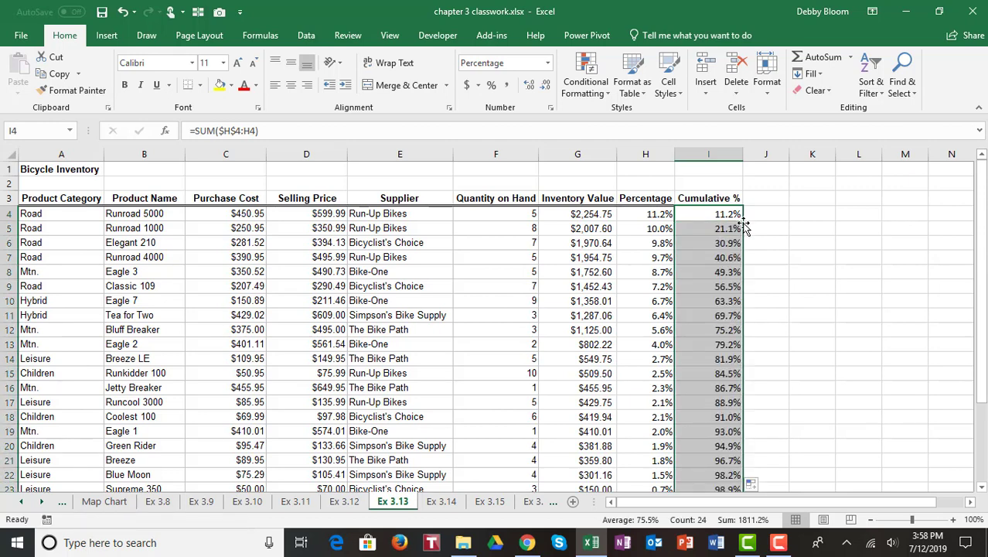
Examine the cumulative percentage at the Eagle 3 row and compare the products above and below it
left_click(708, 274)
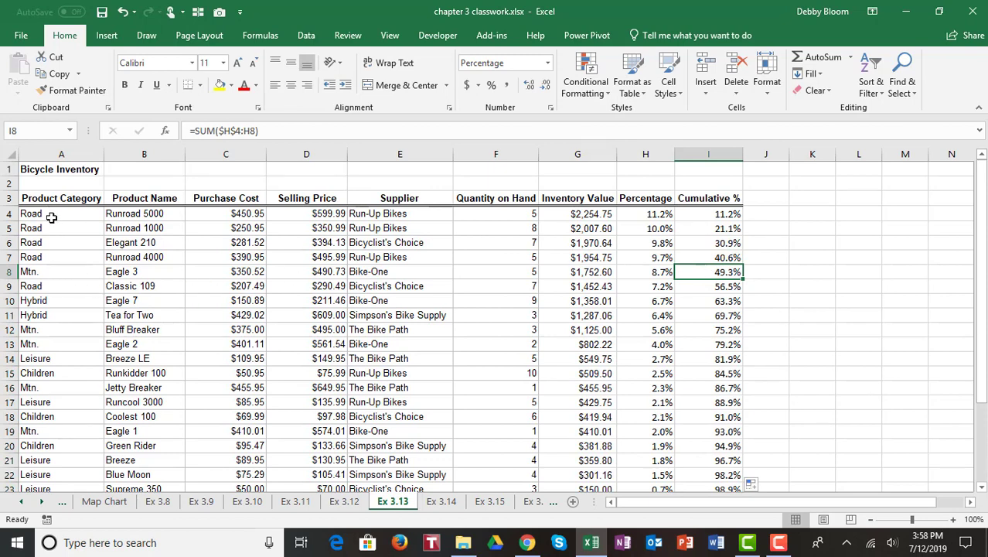
left_click(47, 274)
left_click(9, 272)
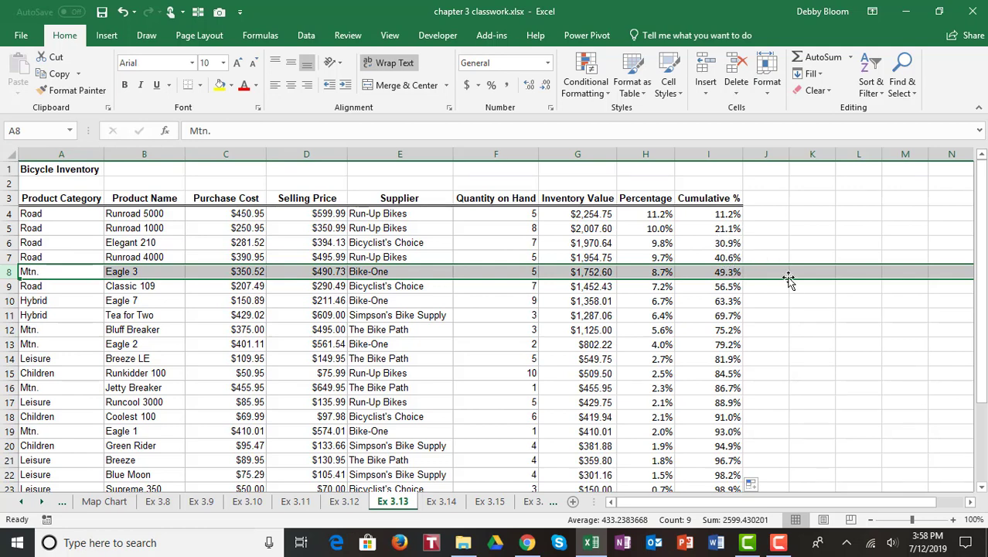
scroll(782, 281, "down", 2)
scroll(777, 282, "up", 2)
scroll(777, 281, "down", 2)
scroll(776, 281, "up", 2)
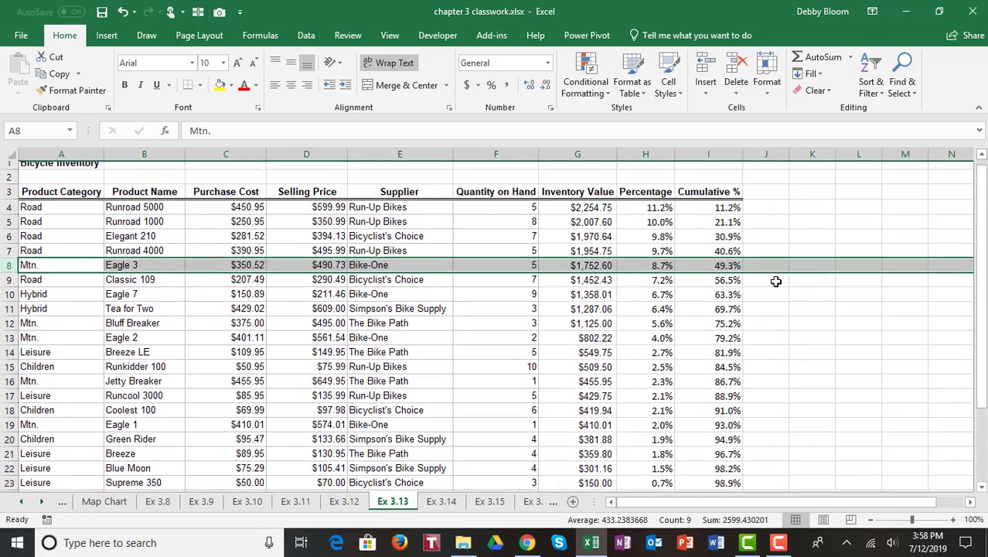